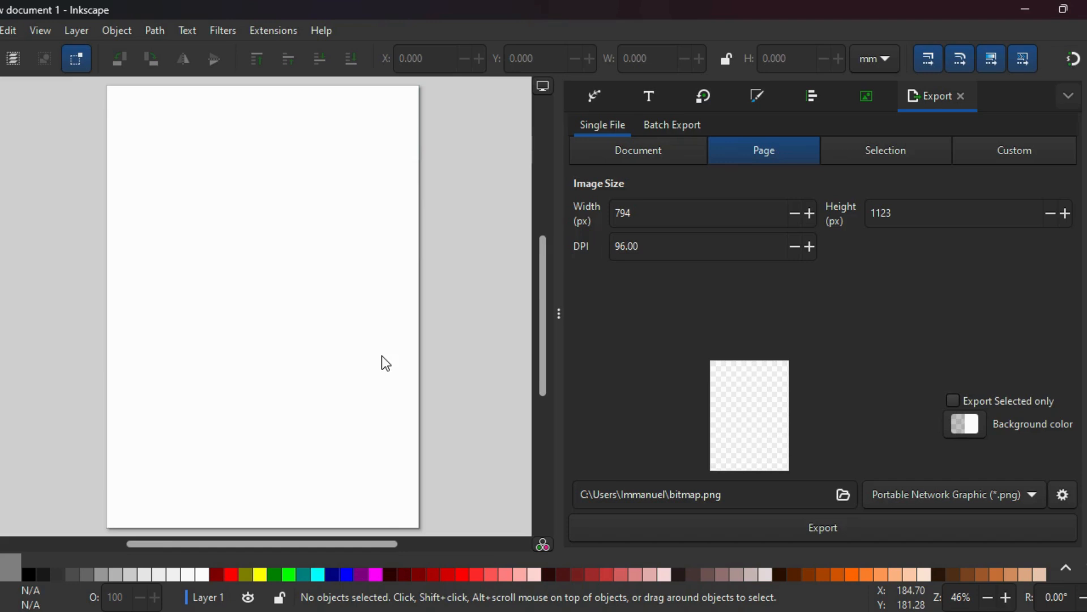
# Add the text "A&B" in the 40 pt Guzzy font on the upper part of the page
pyautogui.press('+')
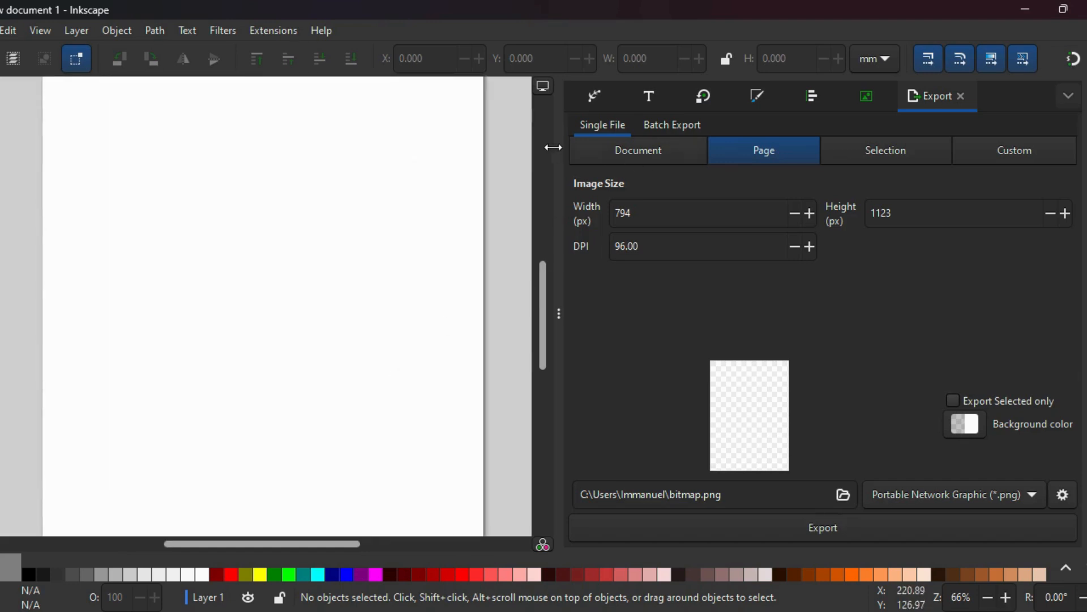
pyautogui.moveTo(561, 172); pyautogui.dragTo(626, 174)
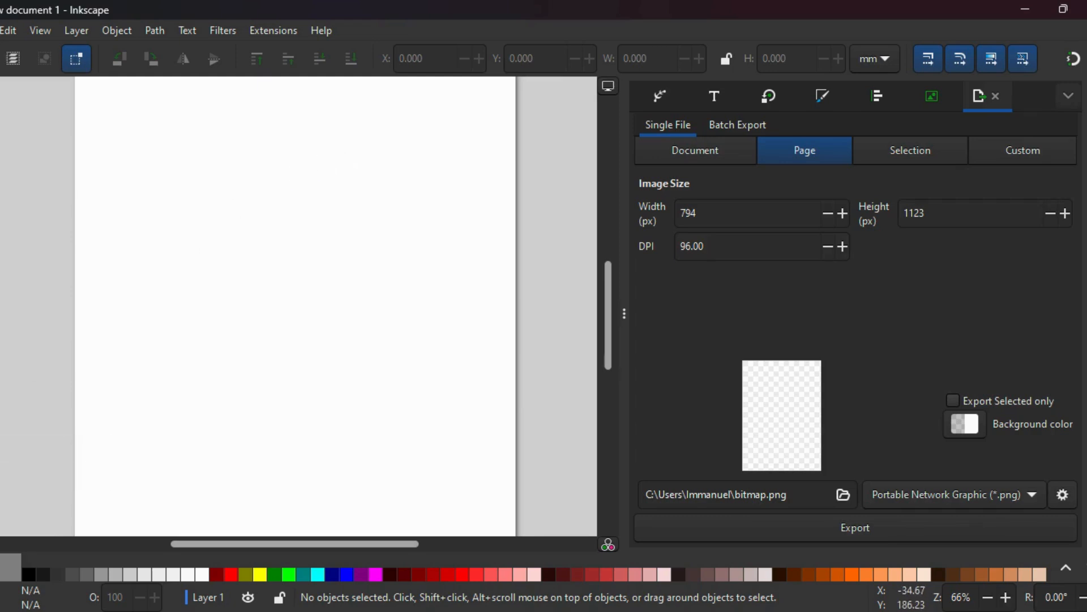
pyautogui.press('t')
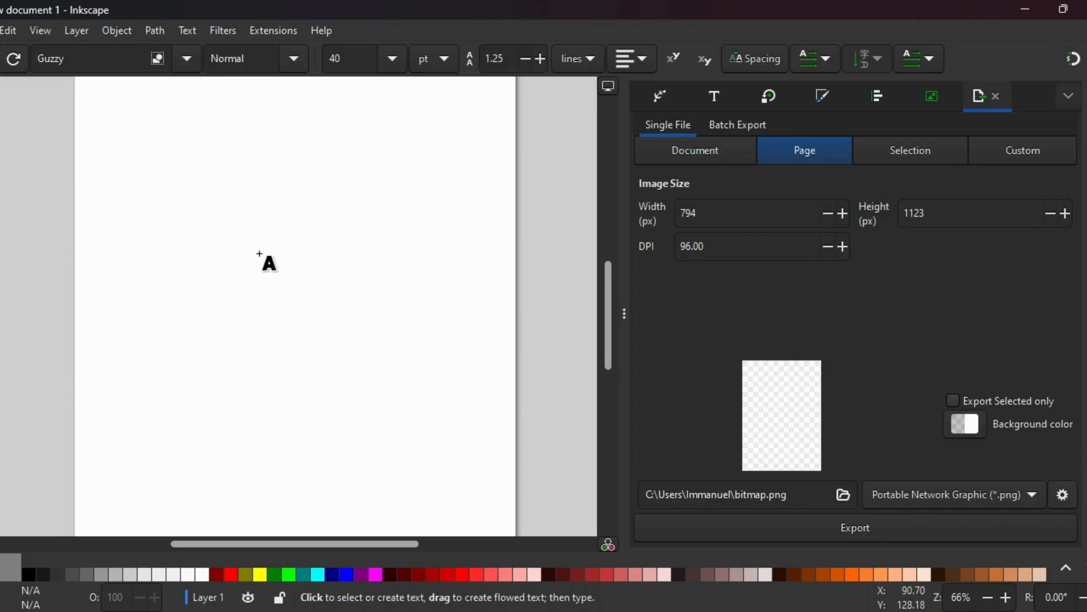
pyautogui.click(198, 224)
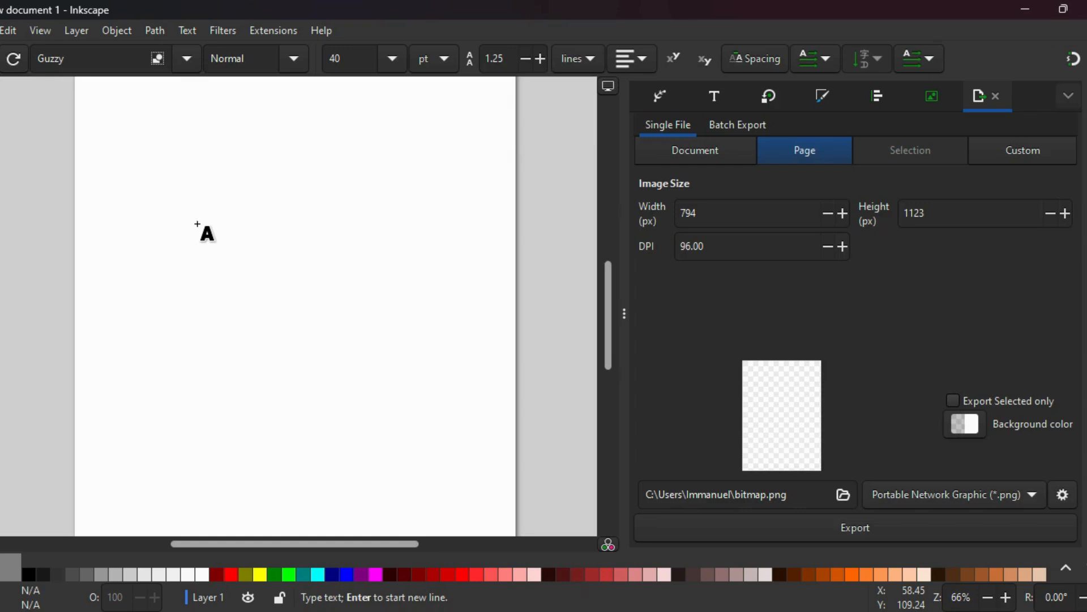
pyautogui.write('A')
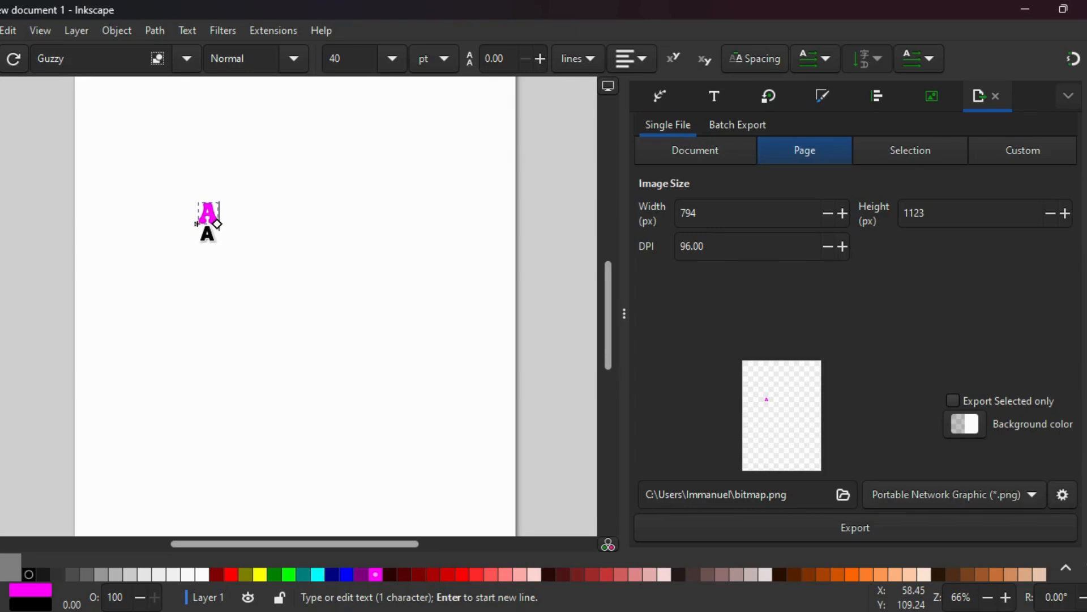
pyautogui.write('E')
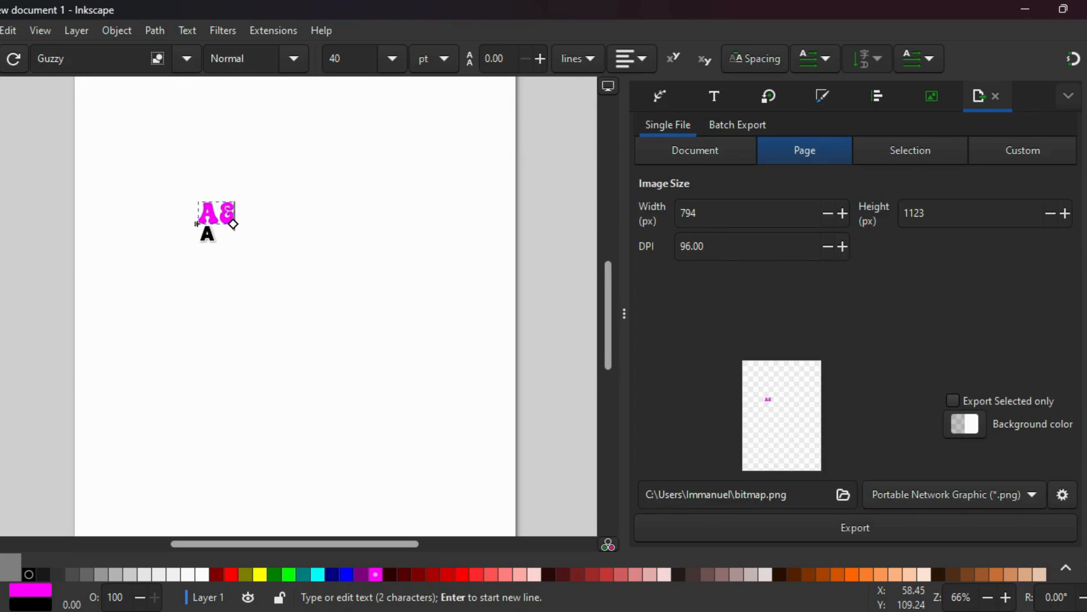
pyautogui.write('B')
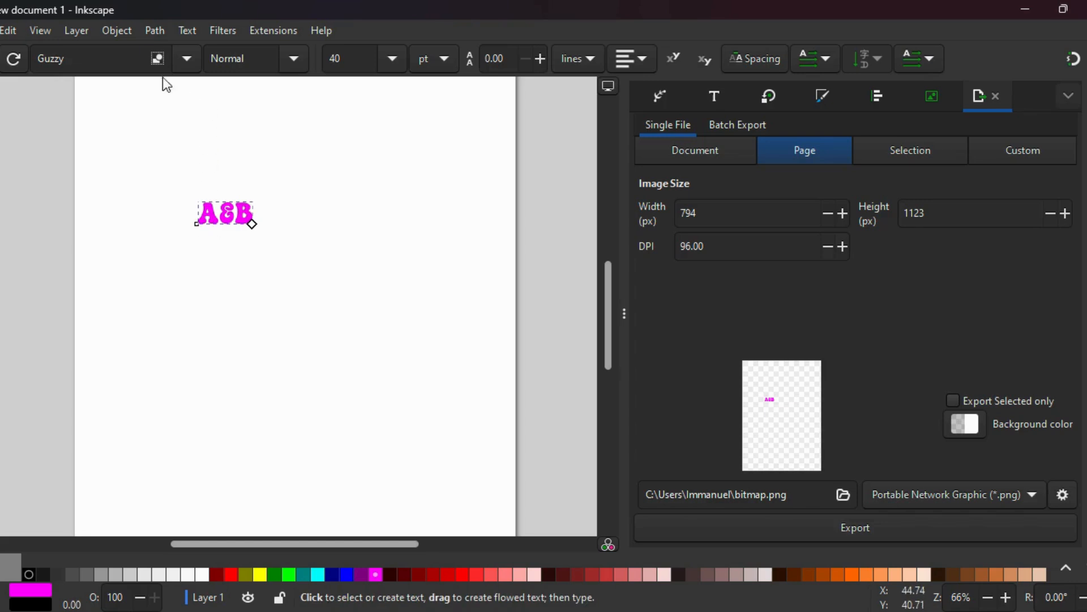
# Fill the "A&B" text with red and move it to the horizontal middle of the page's upper half
pyautogui.press('F1')
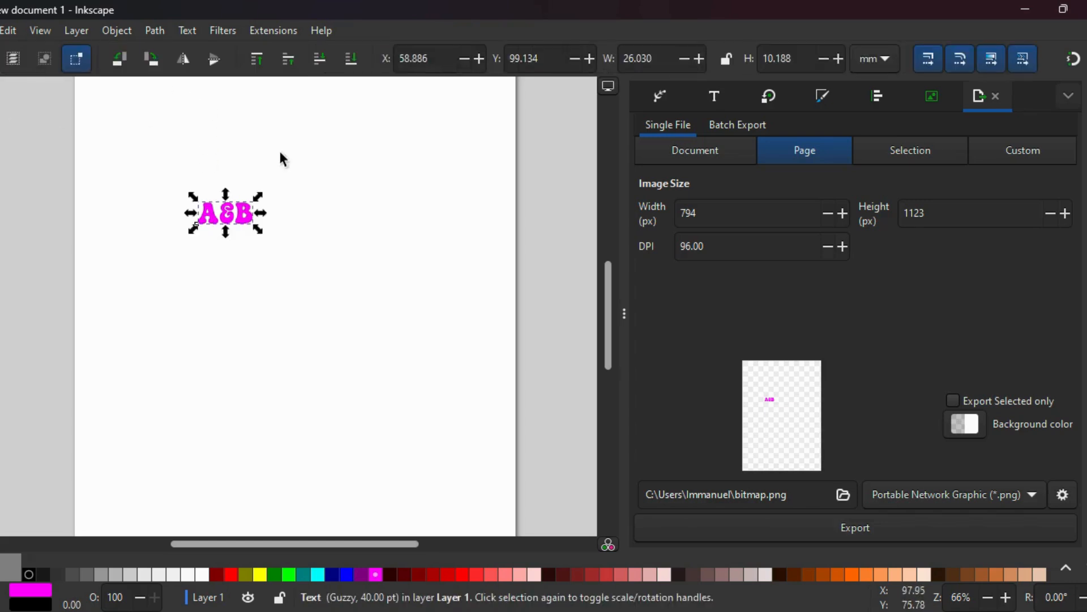
pyautogui.moveTo(258, 221); pyautogui.dragTo(346, 279)
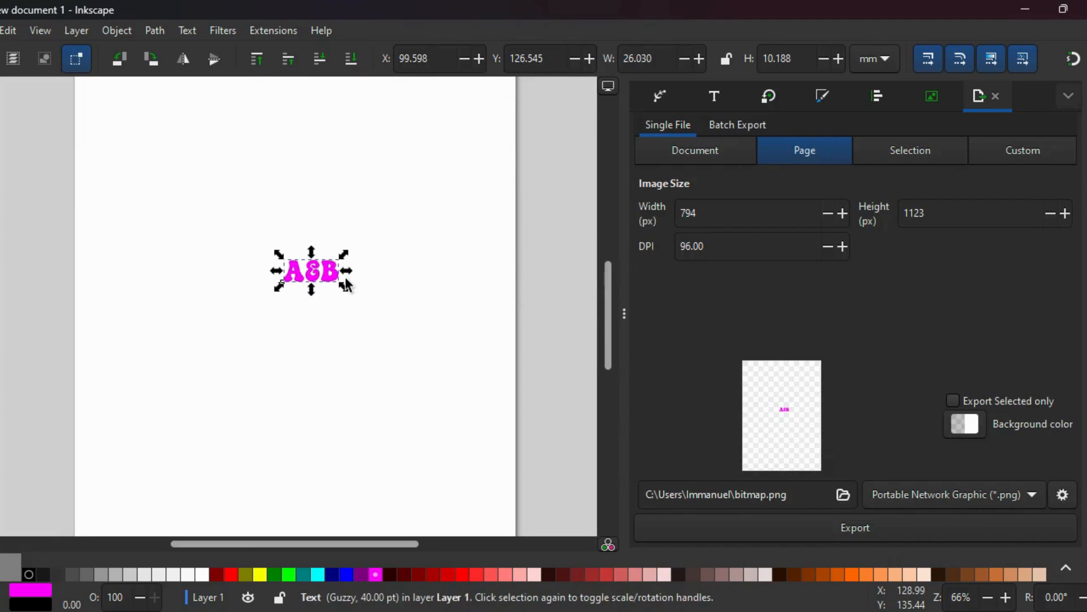
pyautogui.click(232, 577)
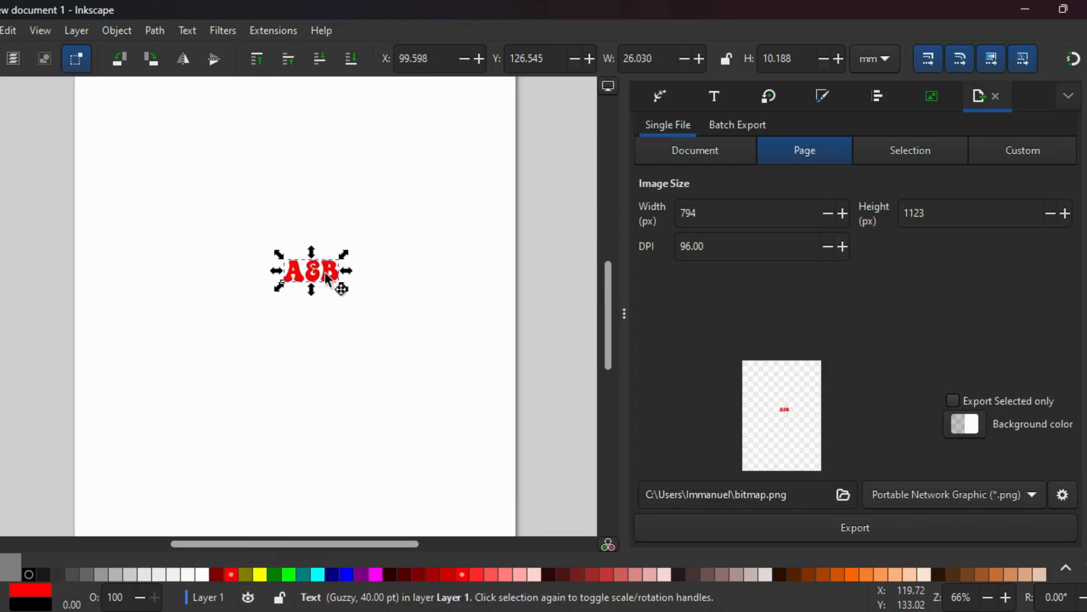
pyautogui.moveTo(327, 271); pyautogui.dragTo(297, 240)
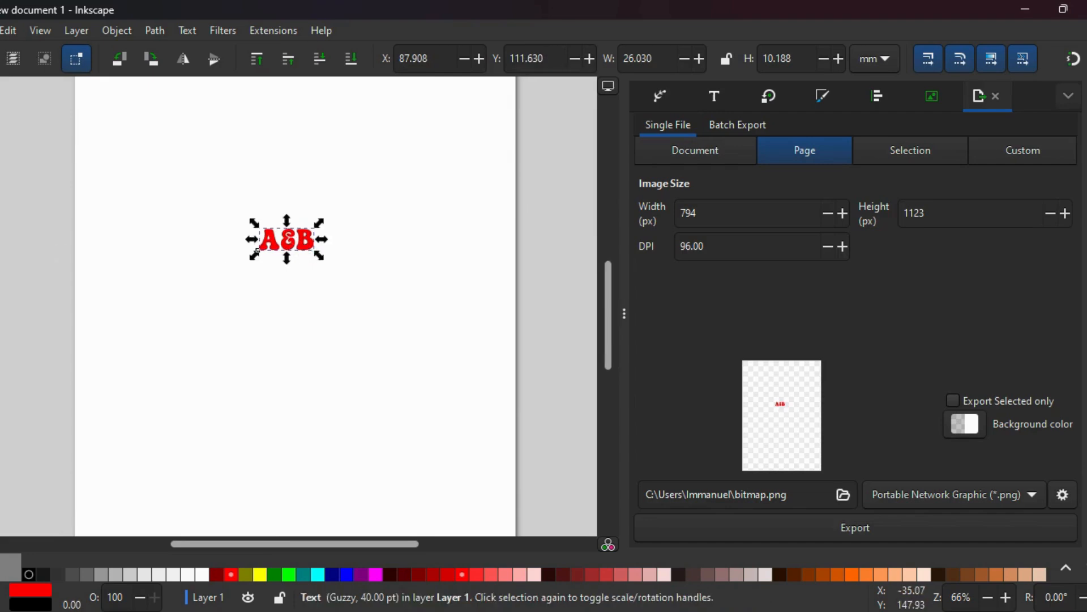
# Add a separate text object reading "PODCAST" just below the "A&B" text
pyautogui.press('t')
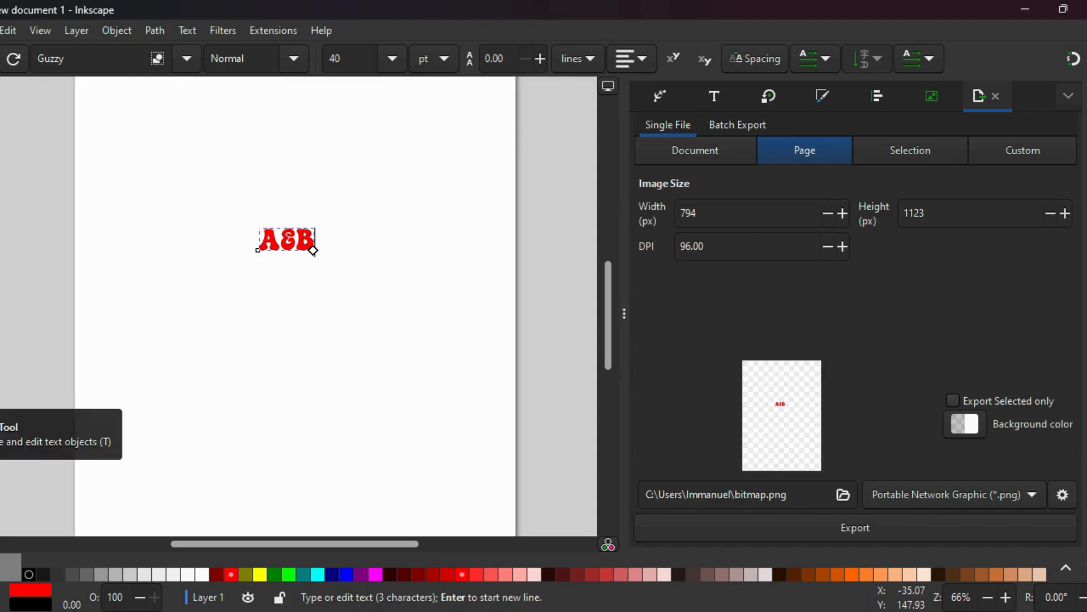
pyautogui.click(243, 292)
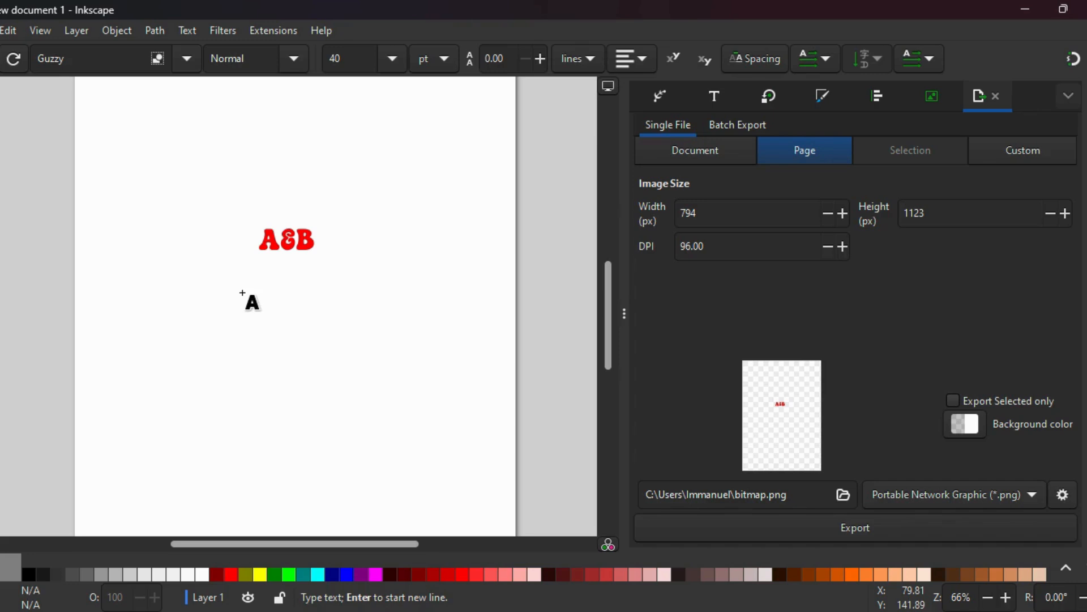
pyautogui.write('PODCA')
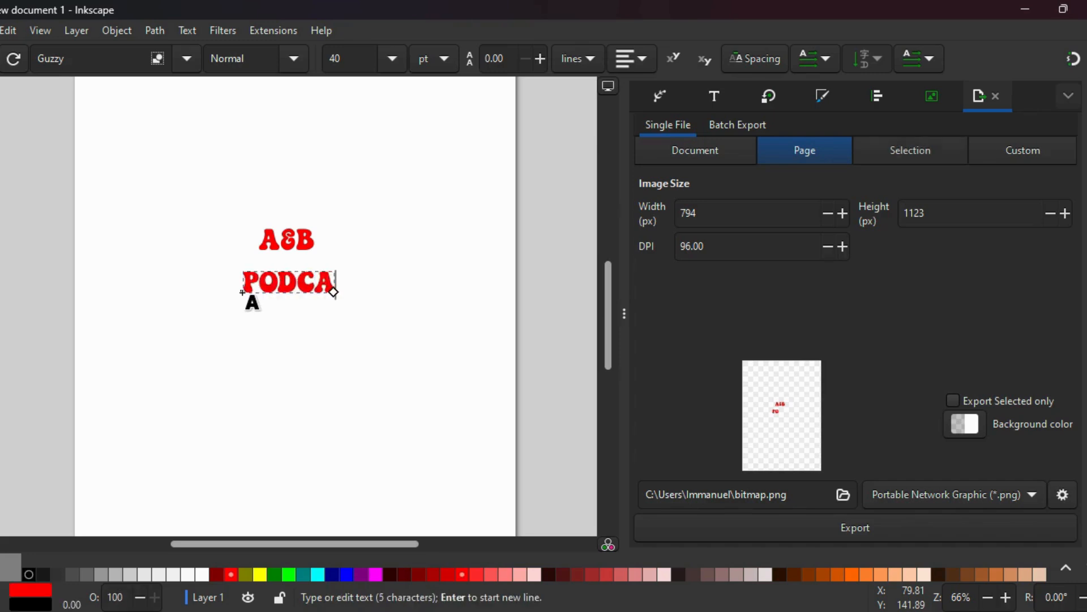
pyautogui.write('ST')
pyautogui.press('Escape')
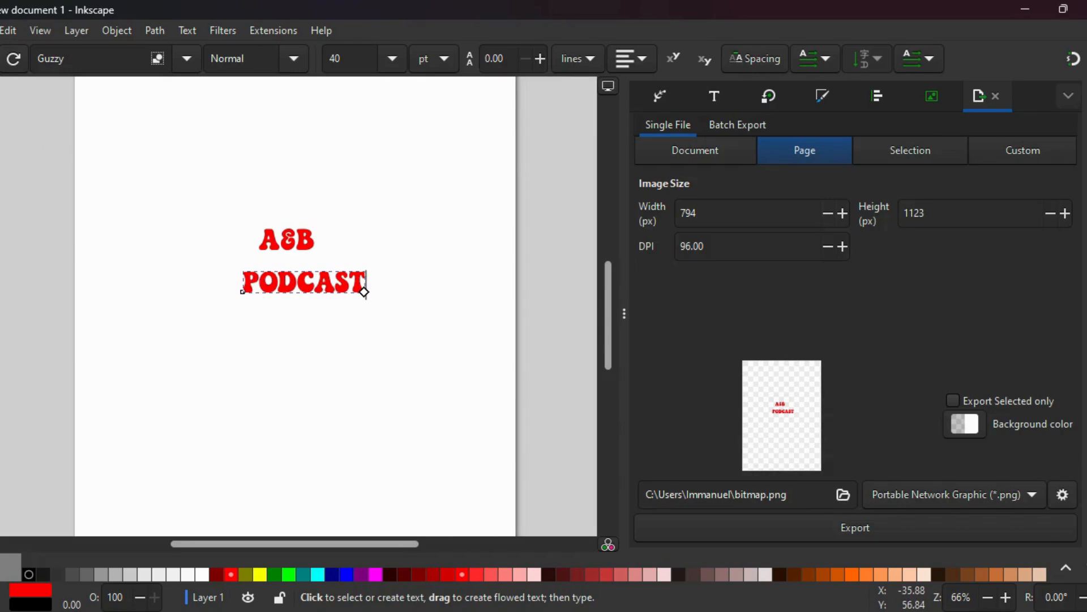
pyautogui.click(2, 91)
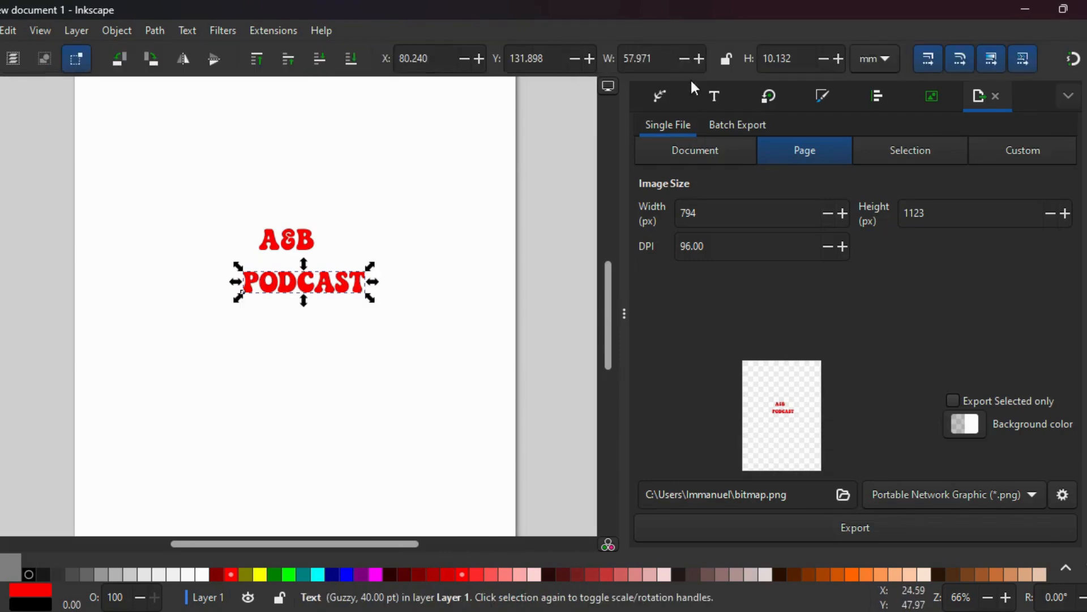
# Apply the Algerian font to the "PODCAST" text
pyautogui.click(714, 97)
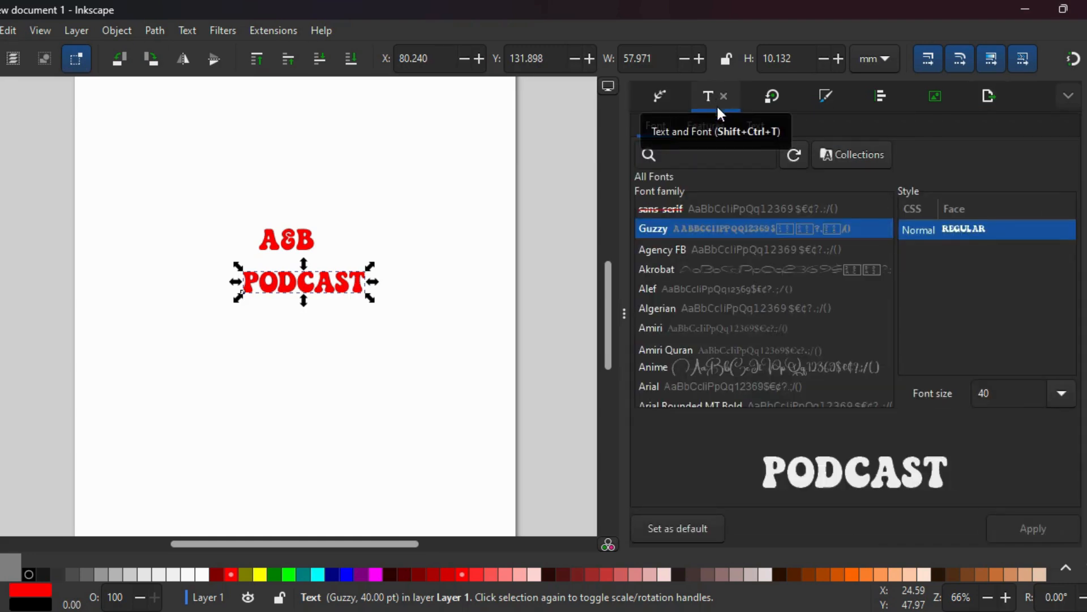
pyautogui.click(1068, 95)
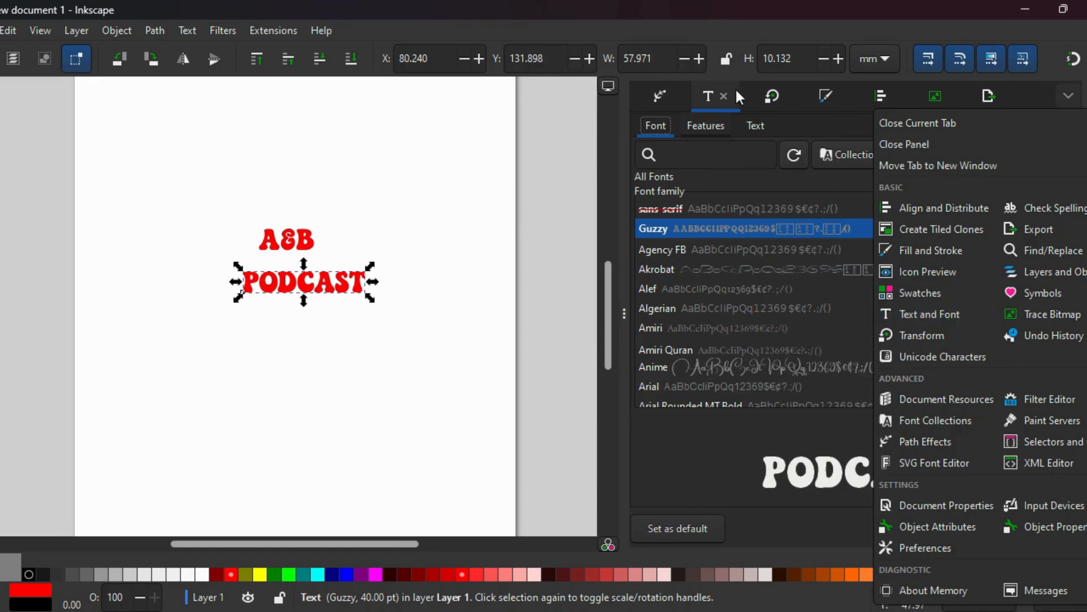
pyautogui.click(742, 175)
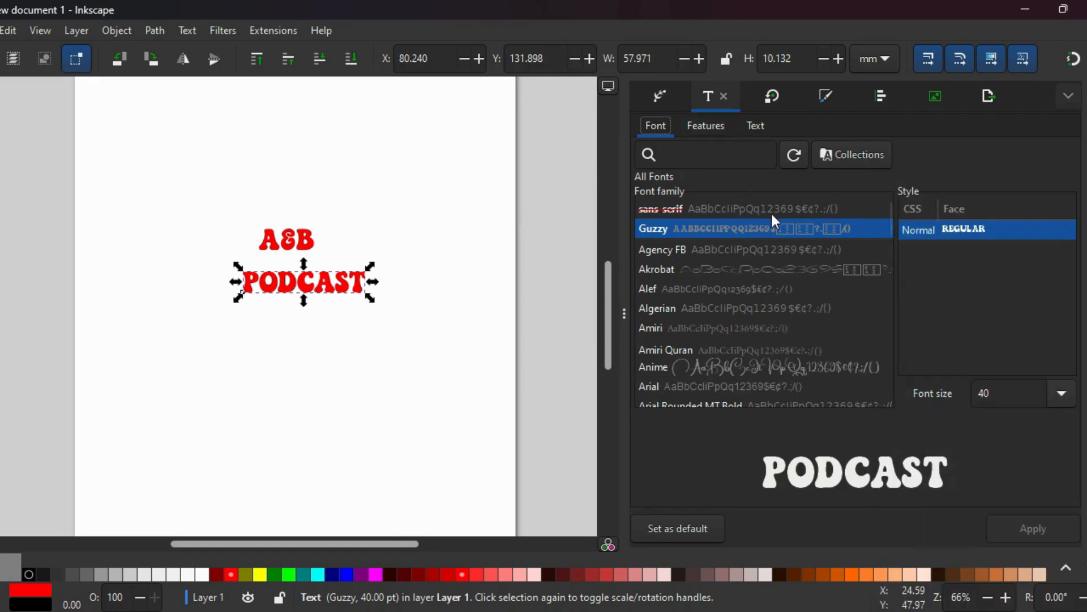
pyautogui.click(772, 252)
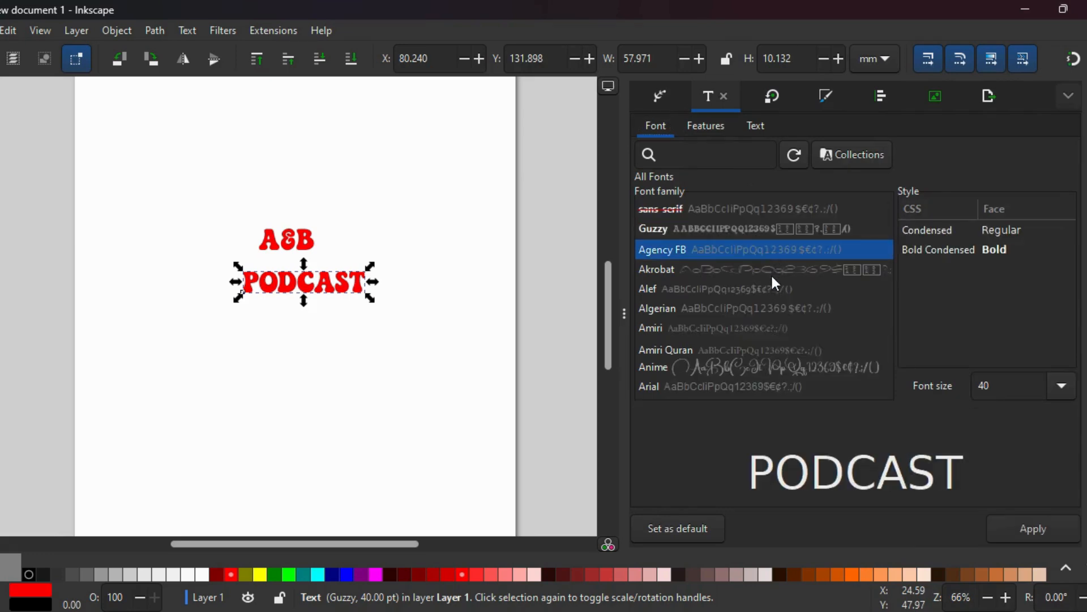
pyautogui.click(775, 289)
pyautogui.click(774, 310)
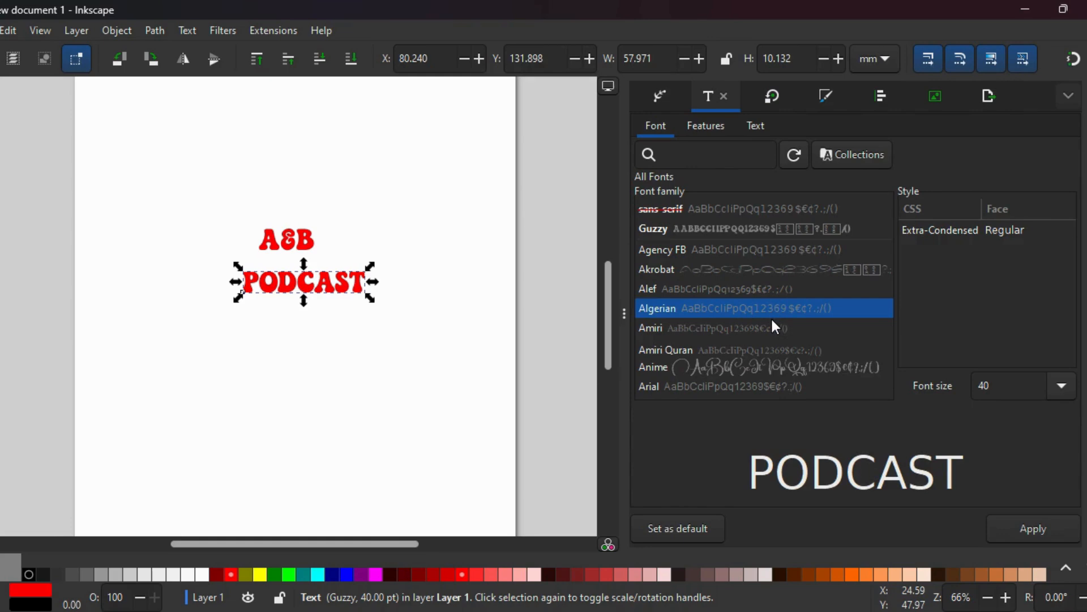
pyautogui.click(1032, 529)
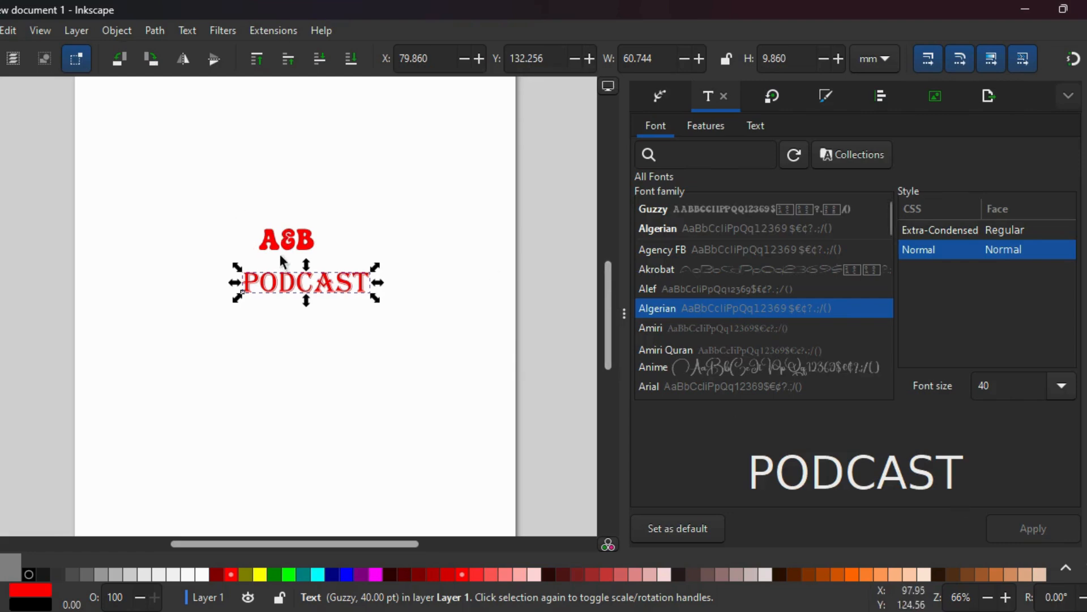
# Set both the stroke and the fill of the "PODCAST" text to red
pyautogui.click(1070, 96)
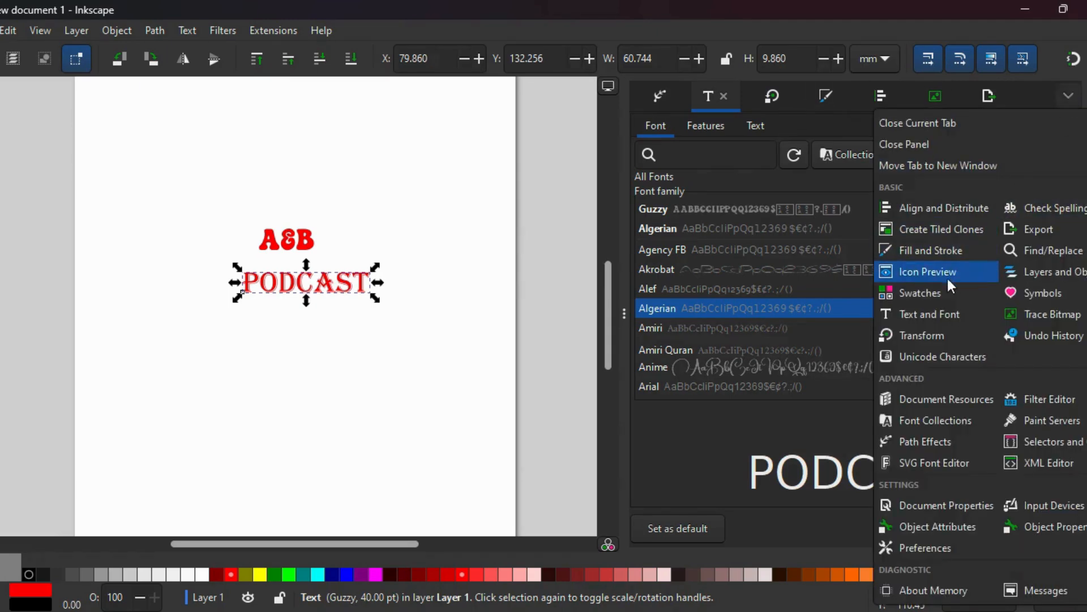
pyautogui.click(940, 249)
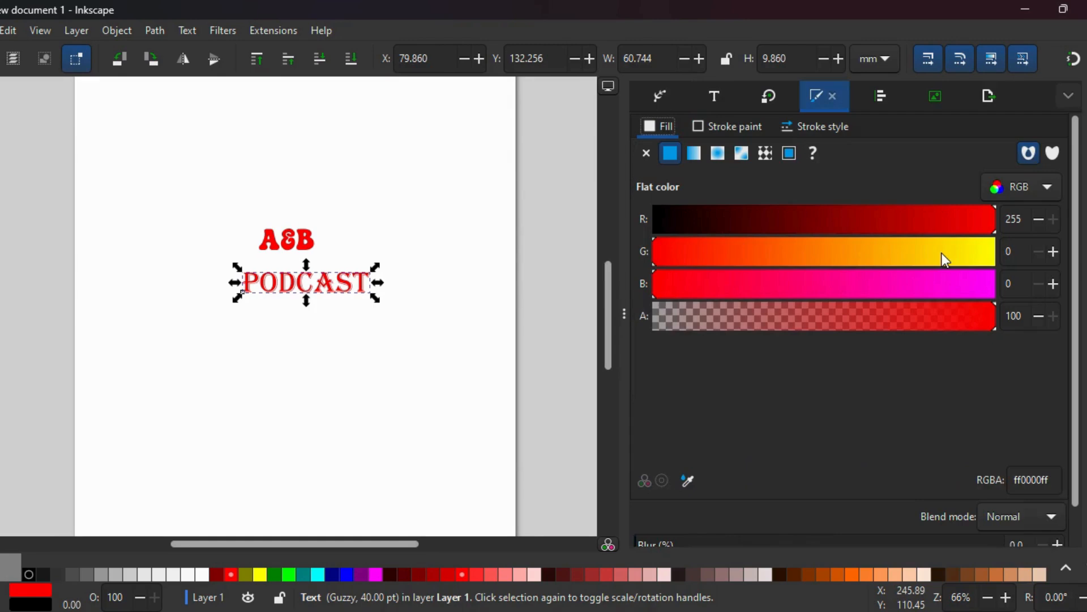
pyautogui.click(816, 127)
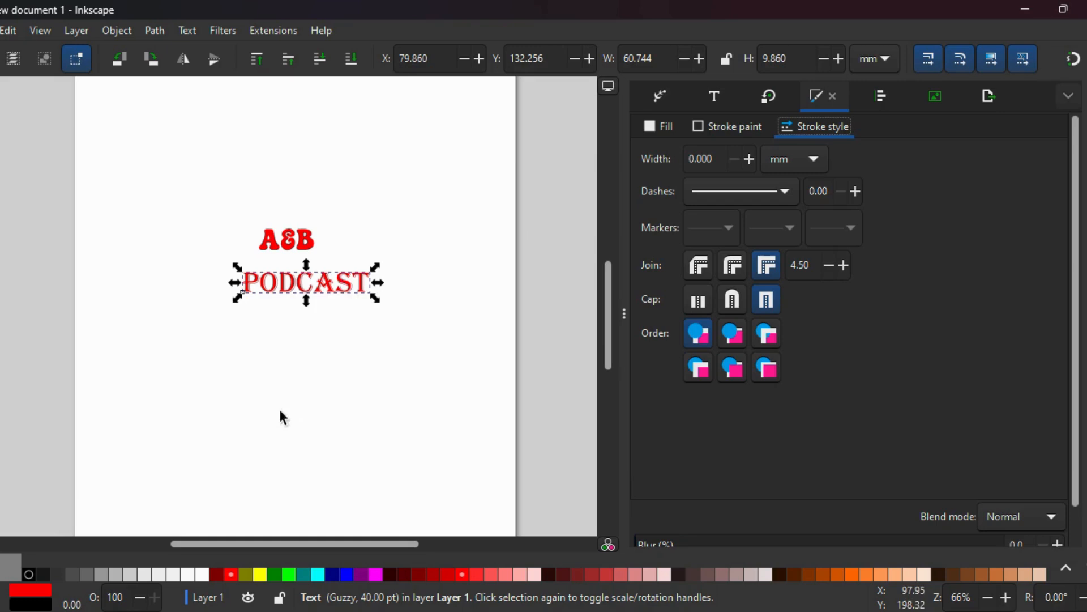
pyautogui.rightClick(232, 577)
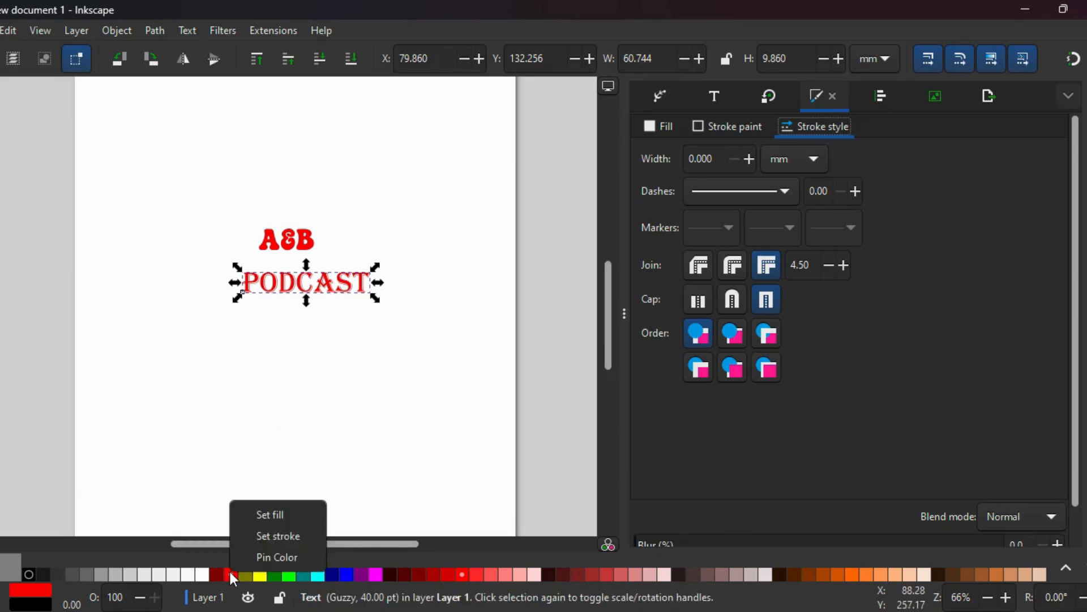
pyautogui.click(260, 539)
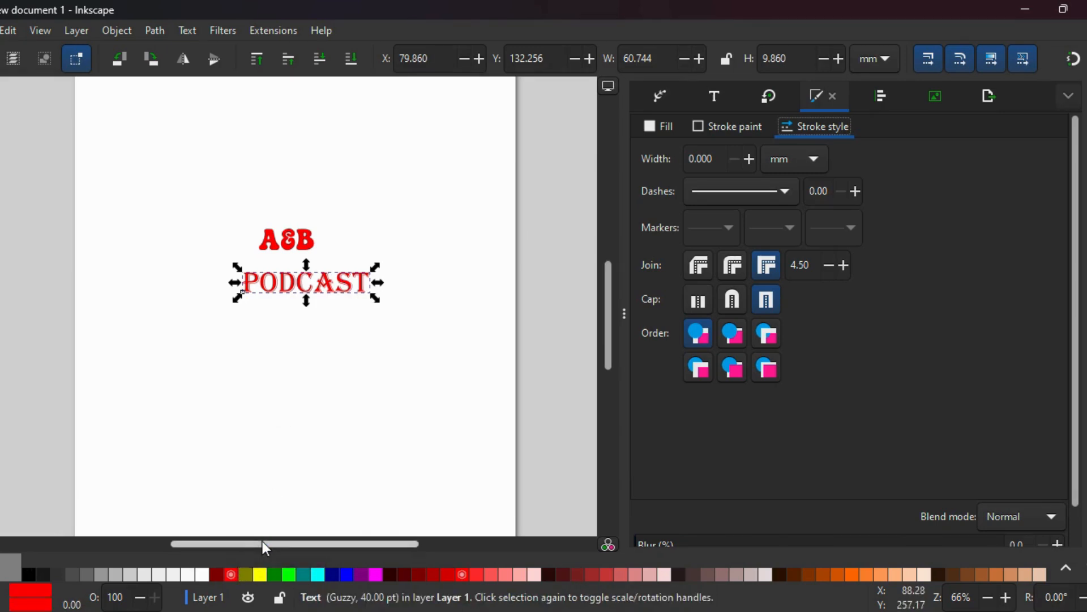
pyautogui.rightClick(228, 575)
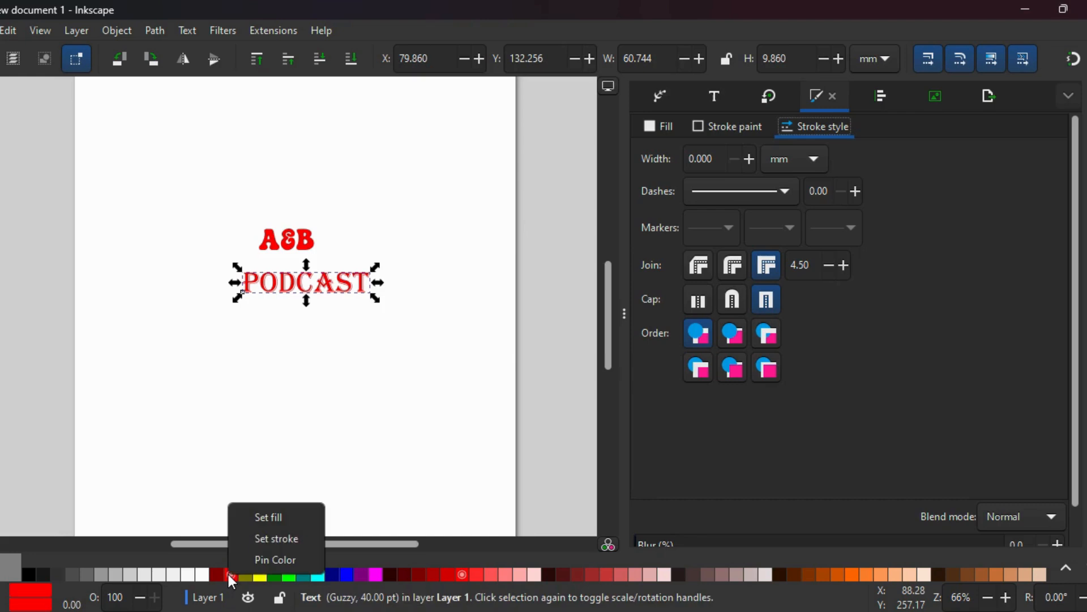
pyautogui.click(268, 524)
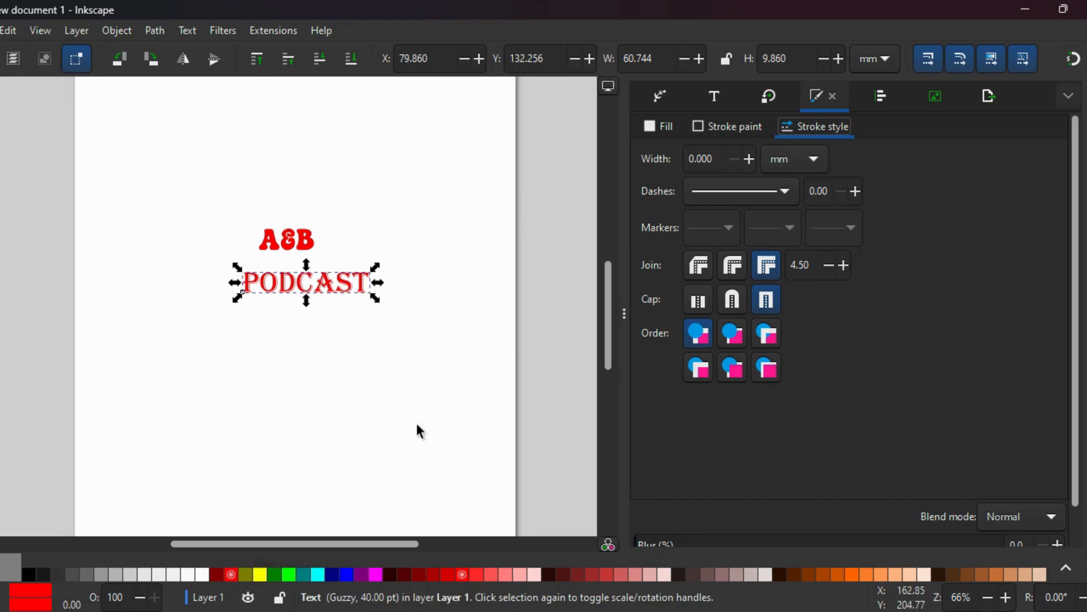
# Change the "PODCAST" text to the Cofenauts font and move it so it sits centred beneath "A&B"
pyautogui.click(716, 97)
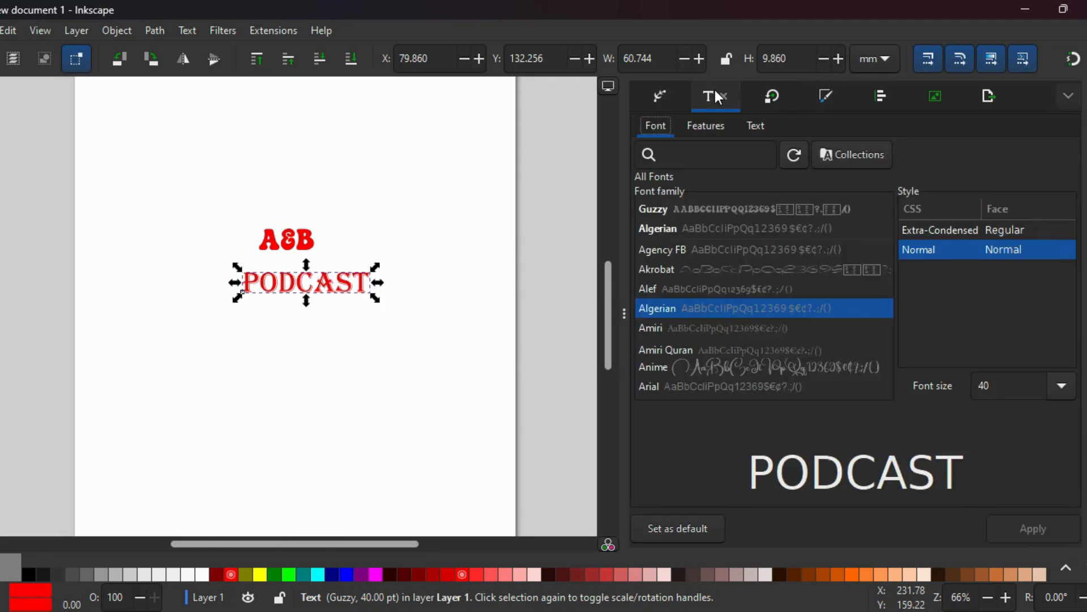
pyautogui.click(745, 366)
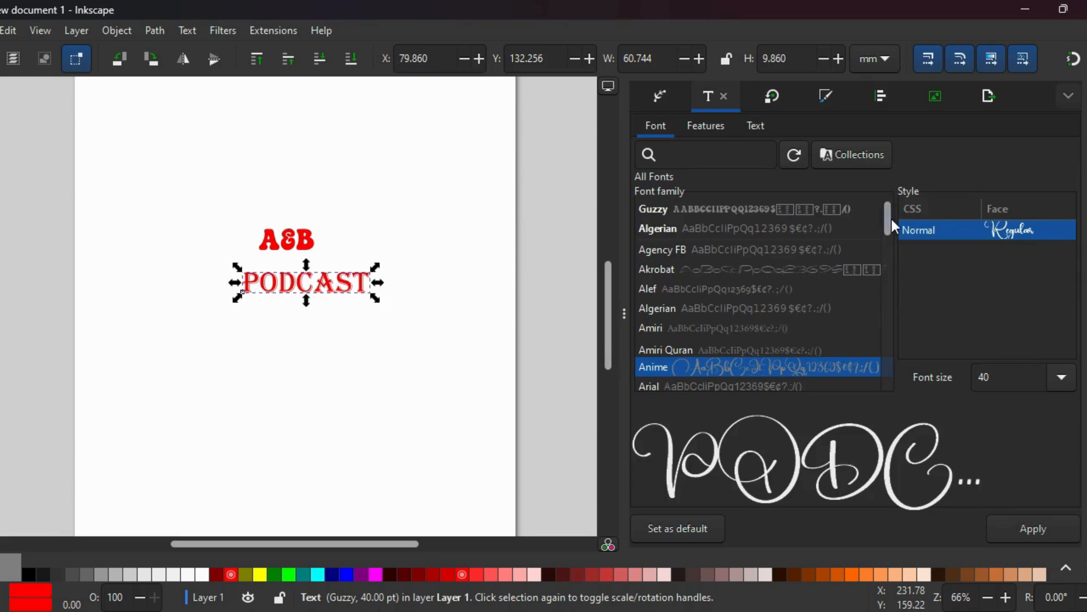
pyautogui.moveTo(891, 219); pyautogui.dragTo(844, 252)
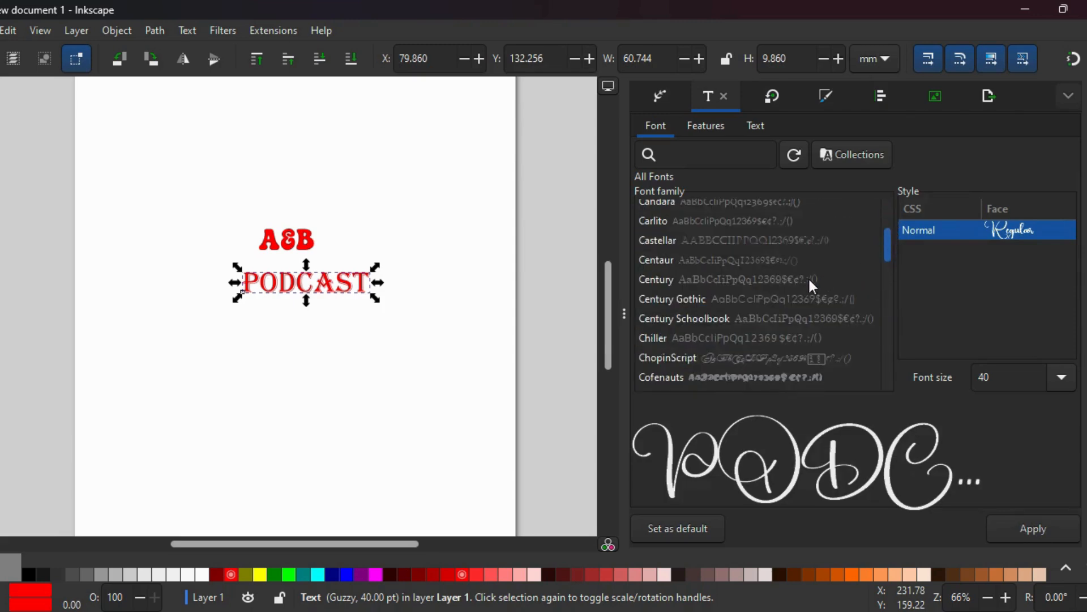
pyautogui.click(769, 377)
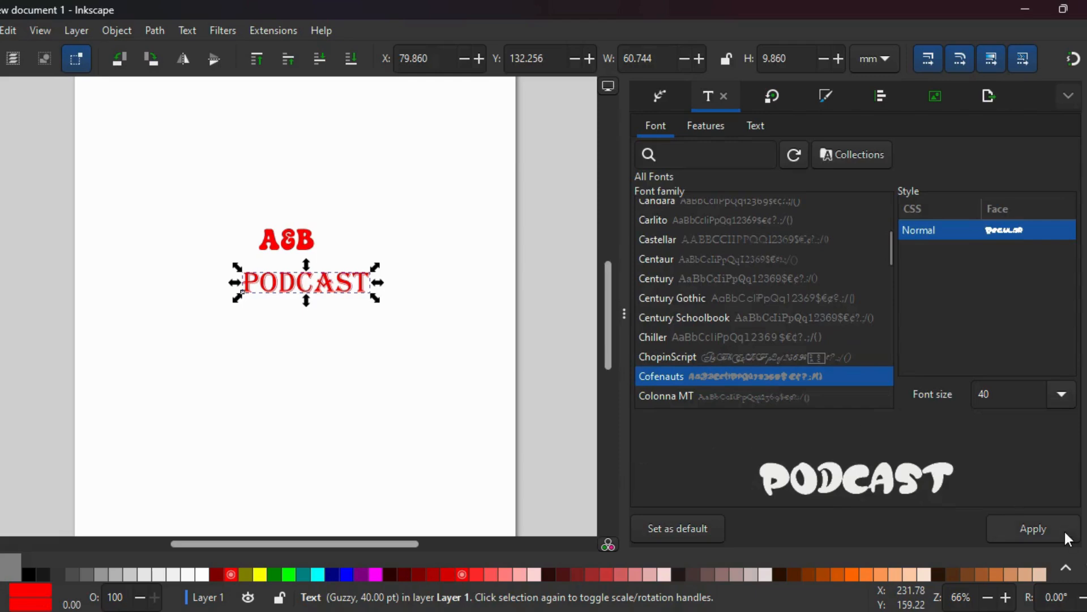
pyautogui.click(1041, 531)
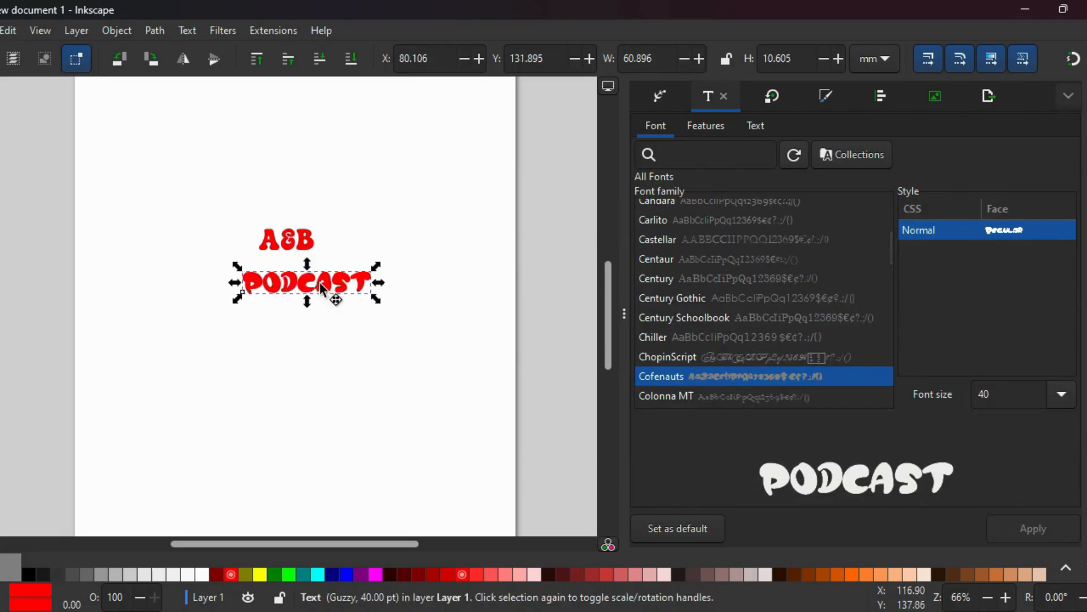
pyautogui.moveTo(318, 282); pyautogui.dragTo(288, 278)
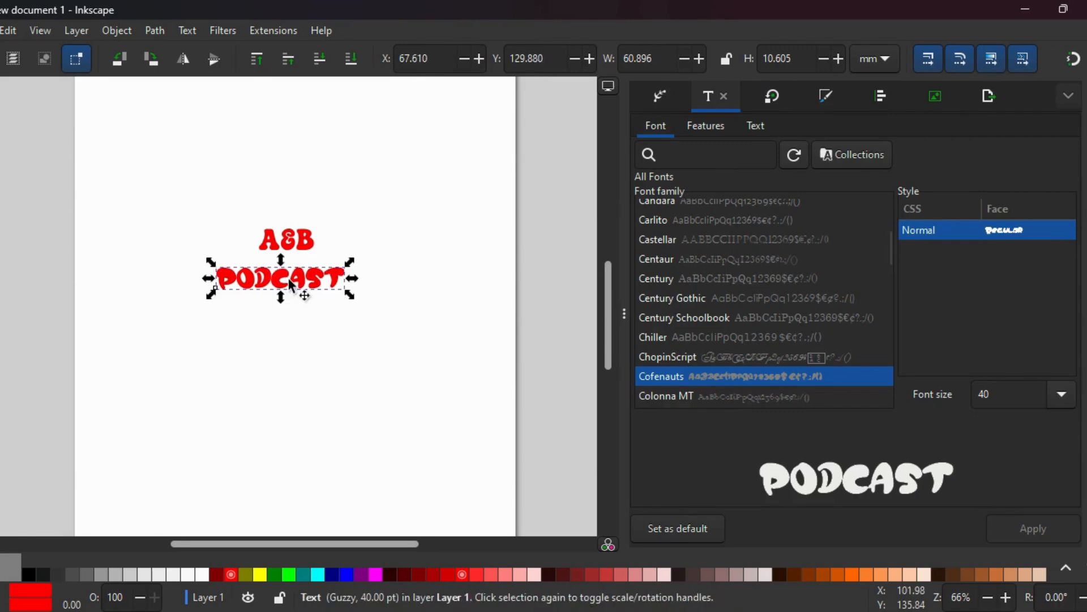
# Cut the "A&B" text above "PODCAST" from the page
pyautogui.click(301, 232)
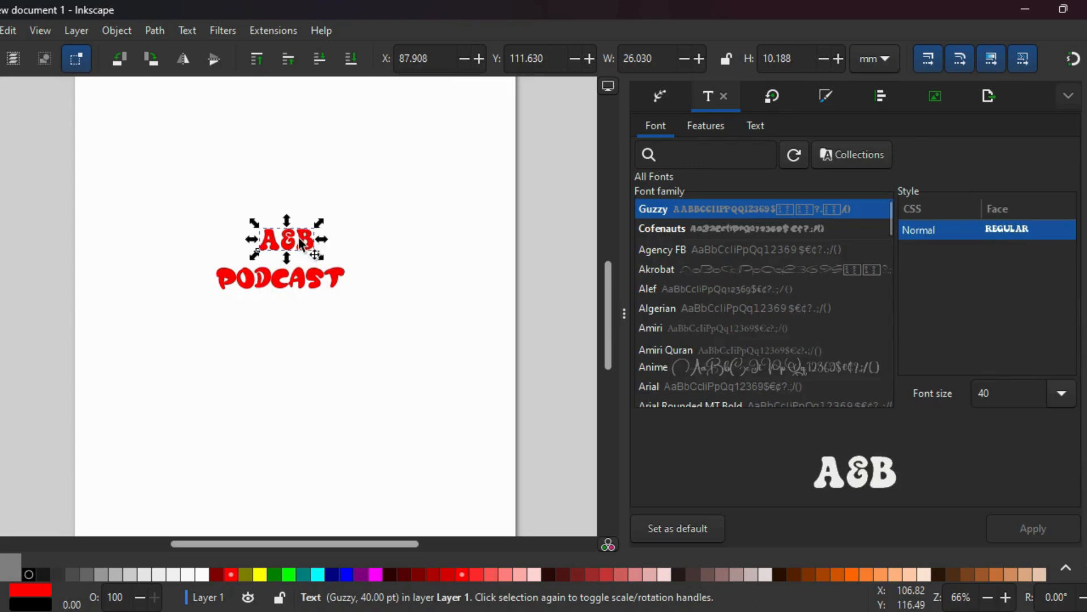
pyautogui.rightClick(300, 239)
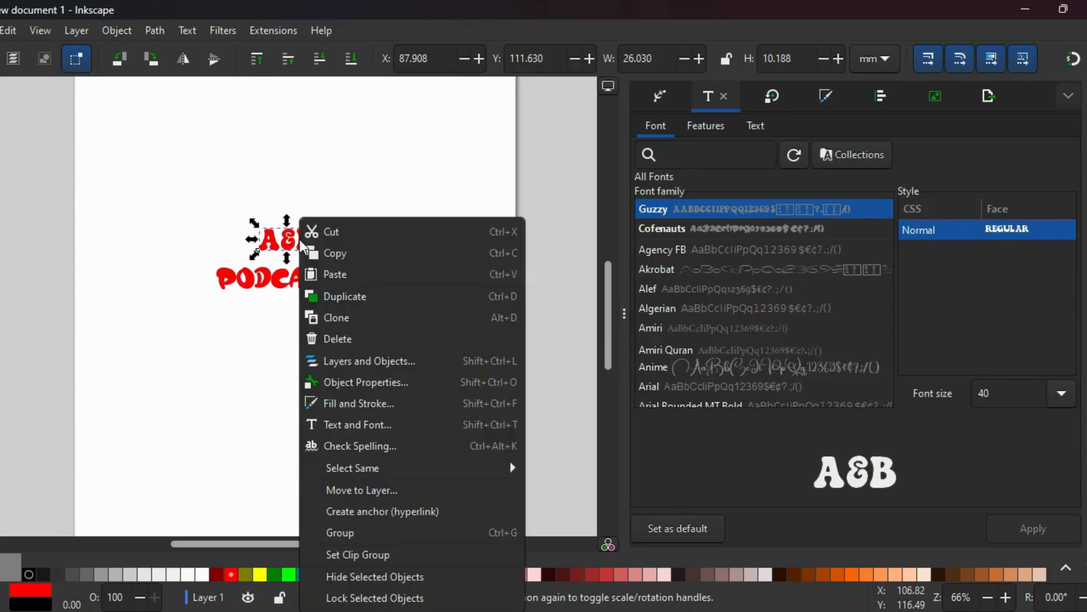
pyautogui.click(338, 229)
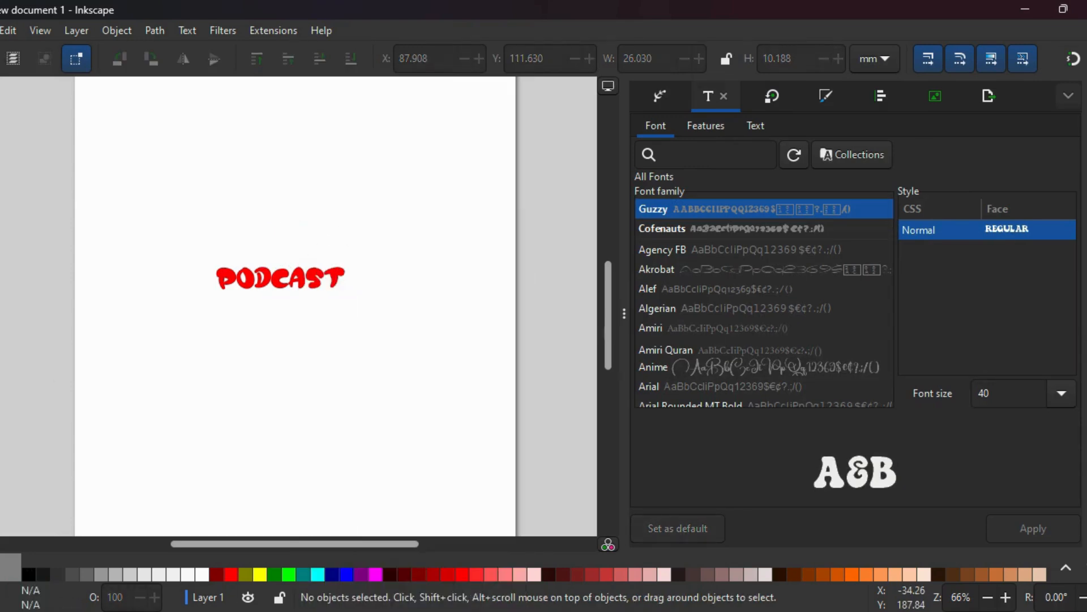
# Add a new text object reading "A&b" just above the "PODCAST" text
pyautogui.press('t')
pyautogui.click(258, 240)
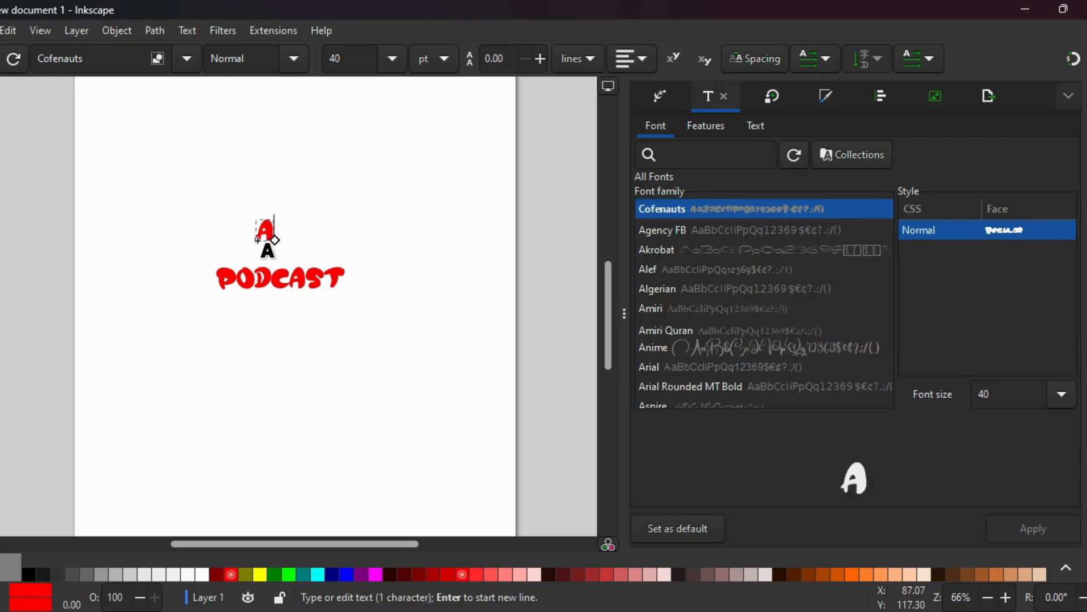
pyautogui.write('&B')
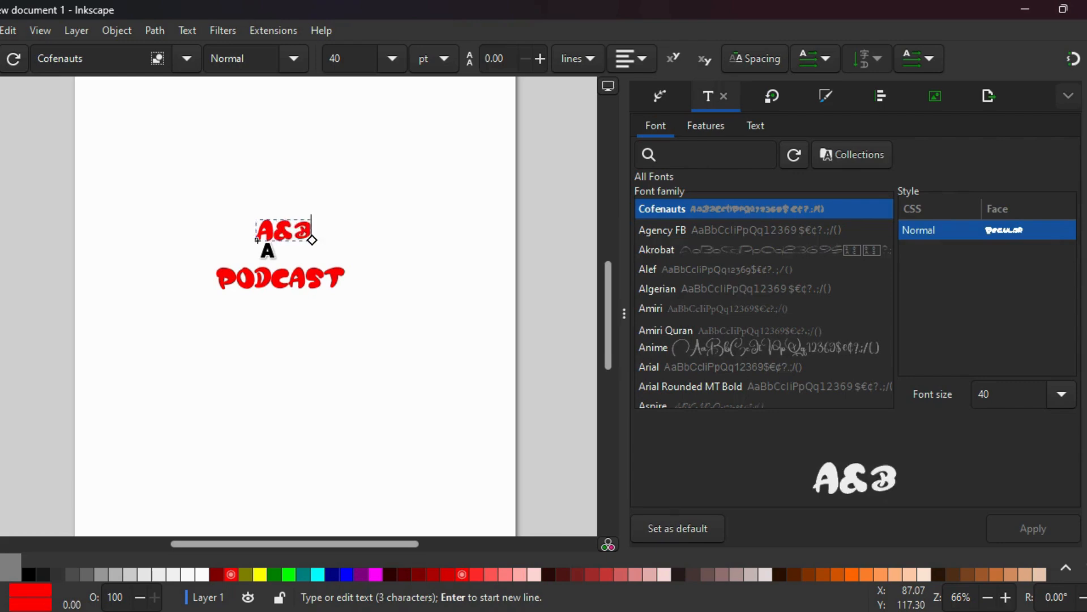
pyautogui.press('Escape')
pyautogui.press('s')
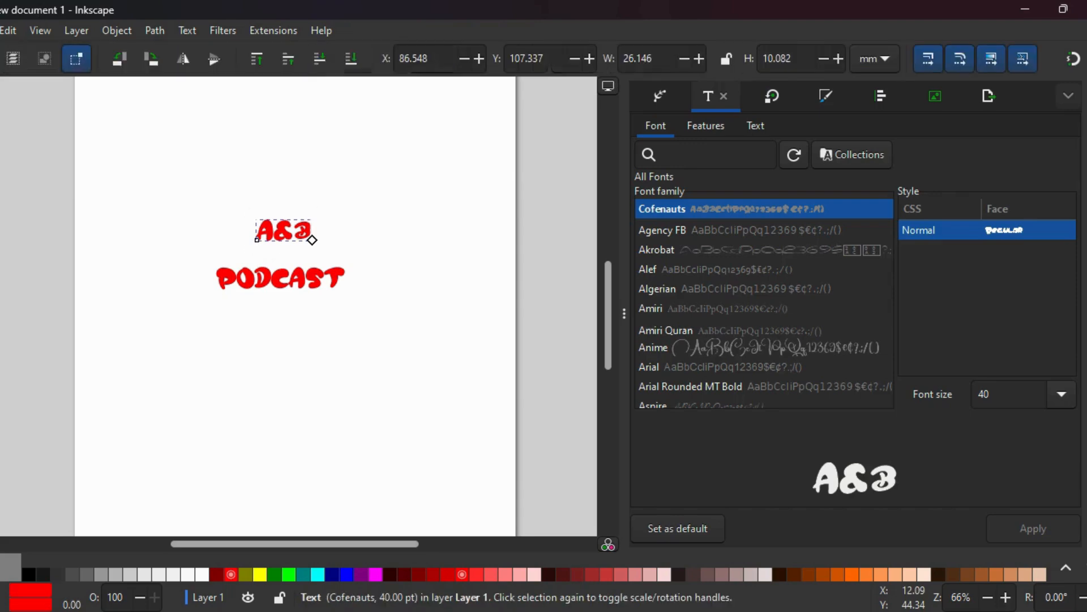
# Preview Arial, Courier New, Curlz MT and several DejaVu fonts for the "A&b" text and apply DejaVu Serif
pyautogui.click(309, 233)
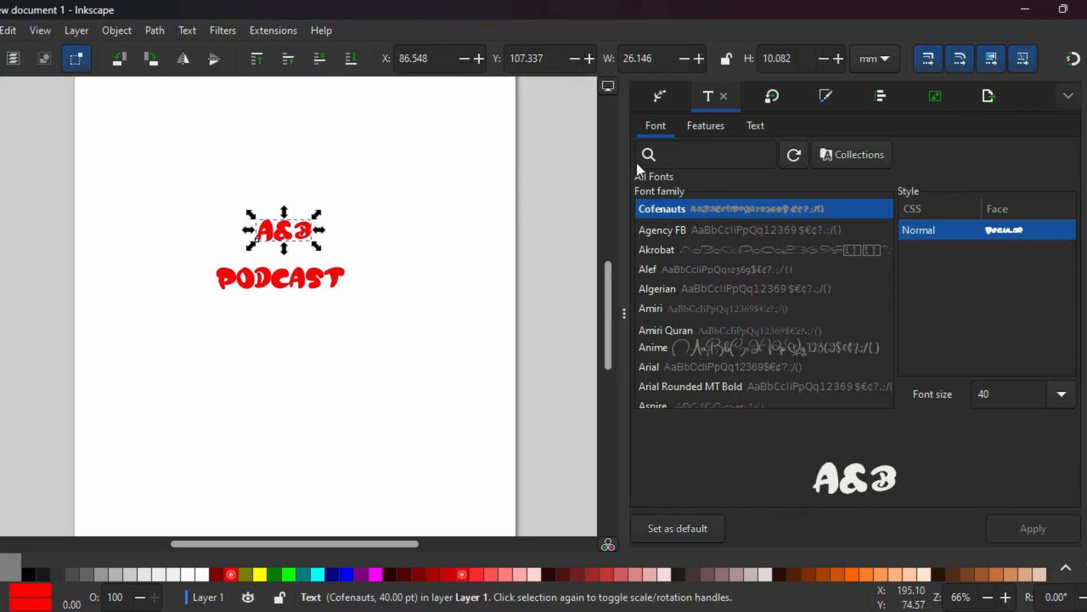
pyautogui.click(764, 366)
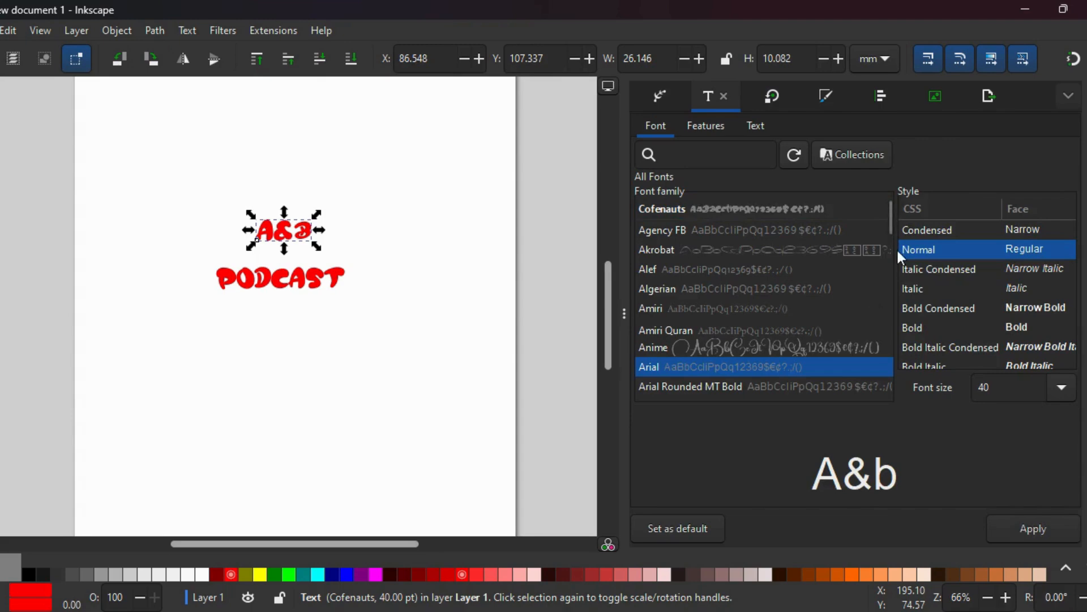
pyautogui.scroll(-10, 886, 244)
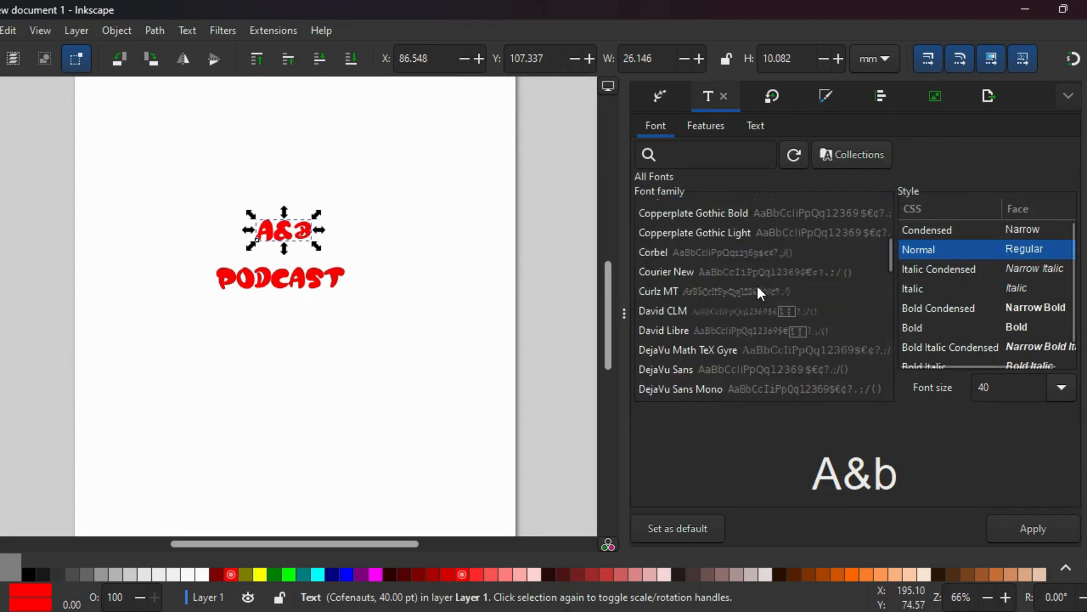
pyautogui.click(762, 271)
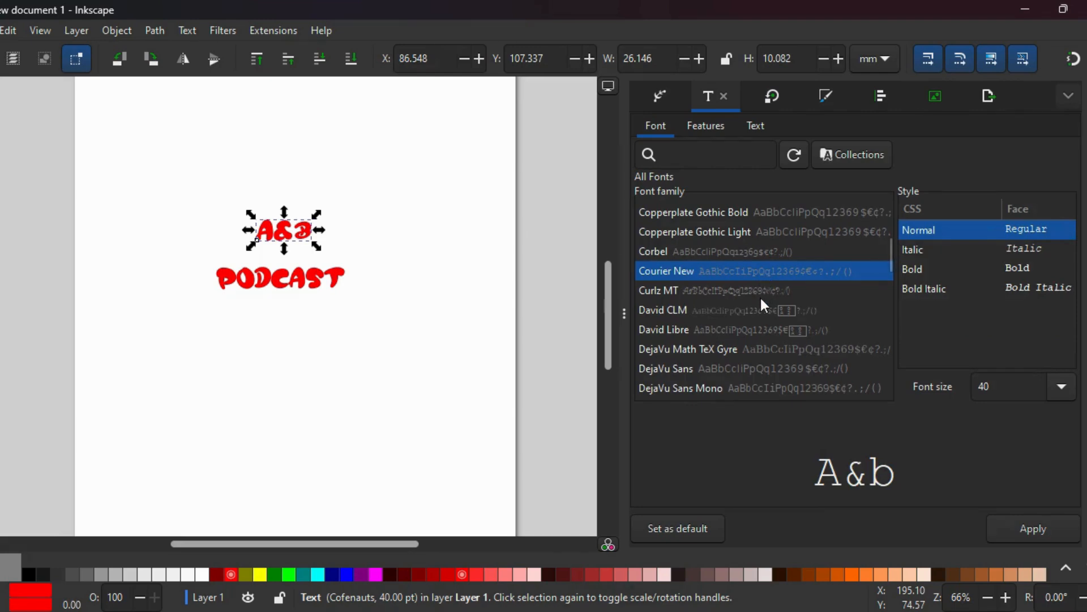
pyautogui.click(762, 298)
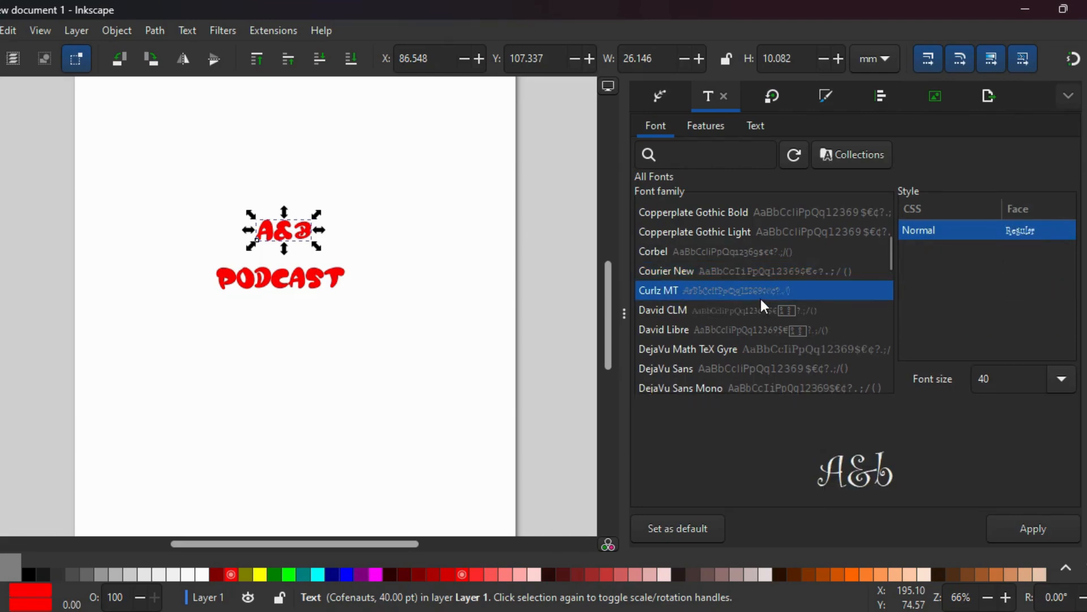
pyautogui.click(760, 333)
pyautogui.click(764, 367)
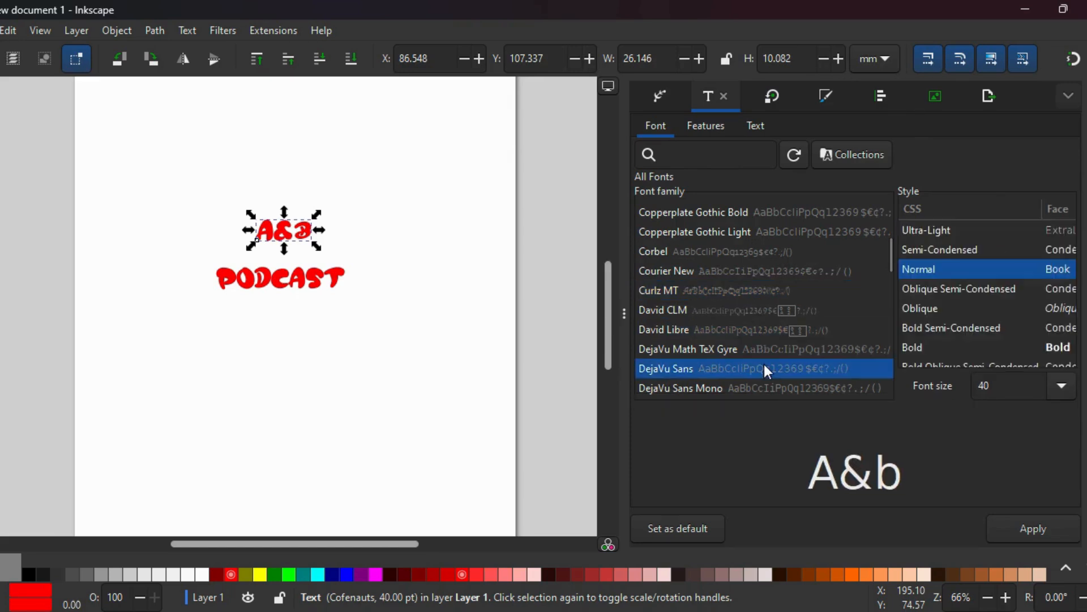
pyautogui.click(771, 387)
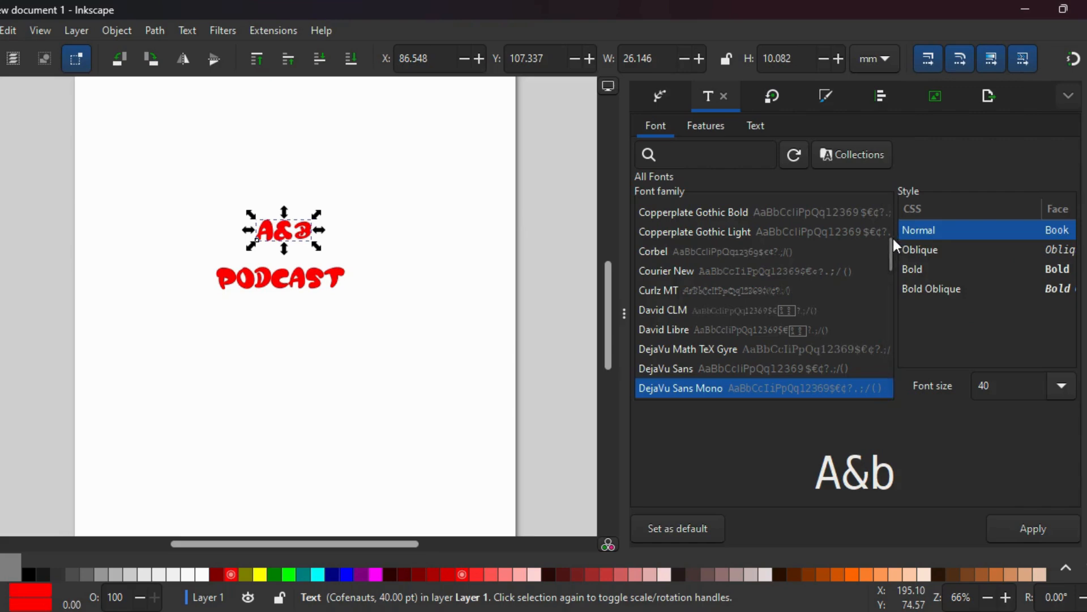
pyautogui.scroll(-3, 884, 247)
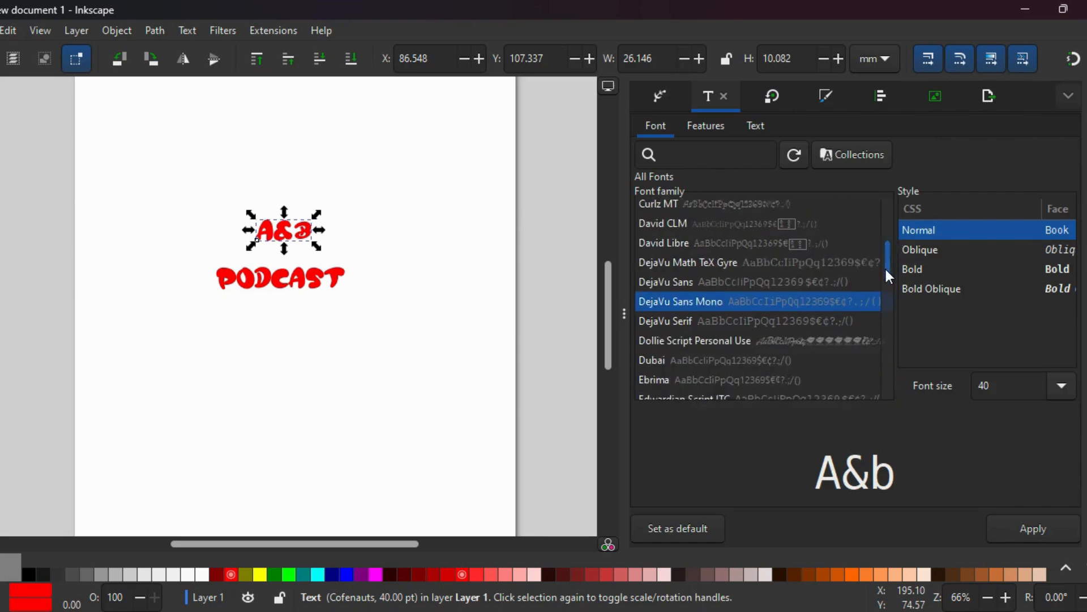
pyautogui.click(803, 309)
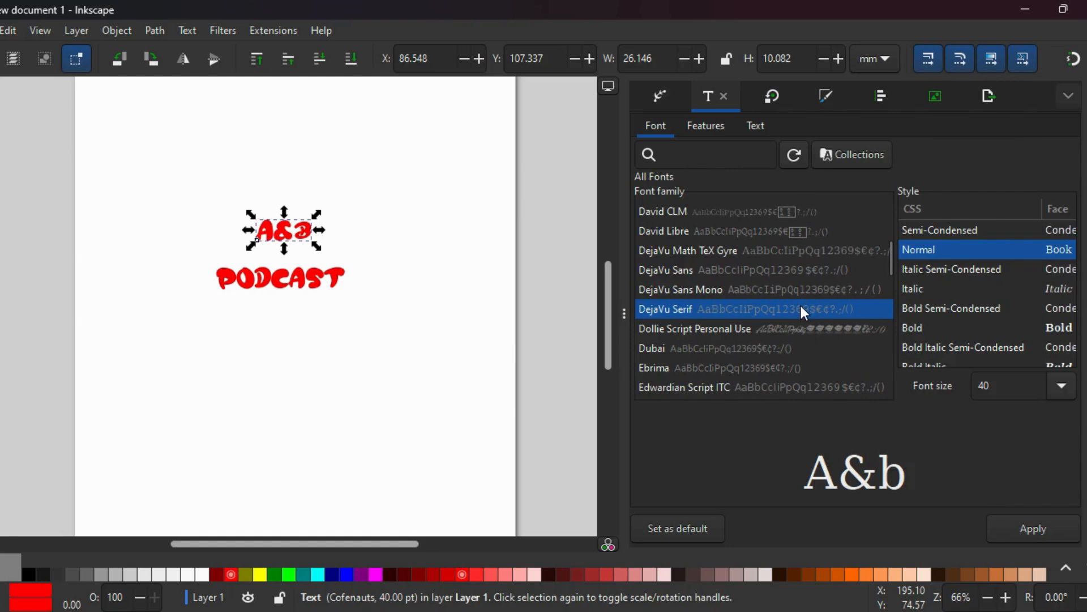
pyautogui.click(1023, 526)
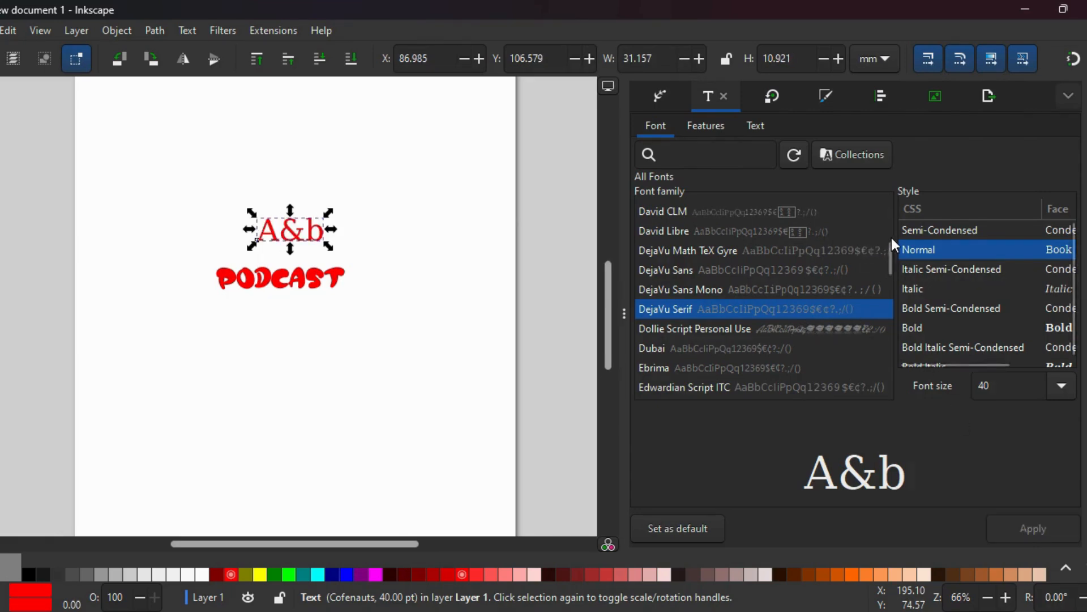
# Change the "A&b" text to the Haettenschweiler font
pyautogui.scroll(-10, 889, 250)
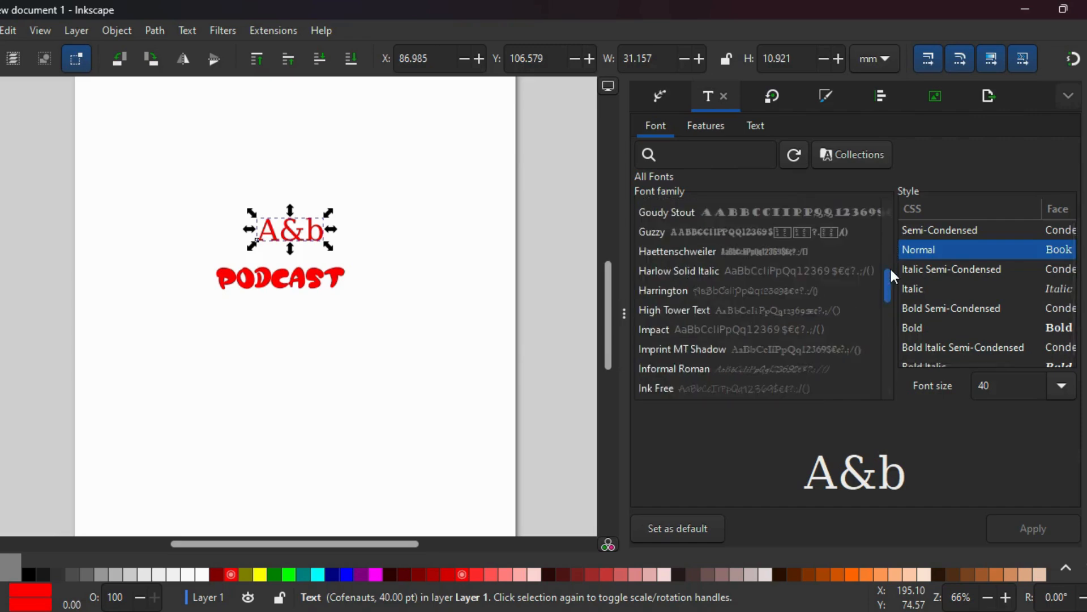
pyautogui.click(764, 256)
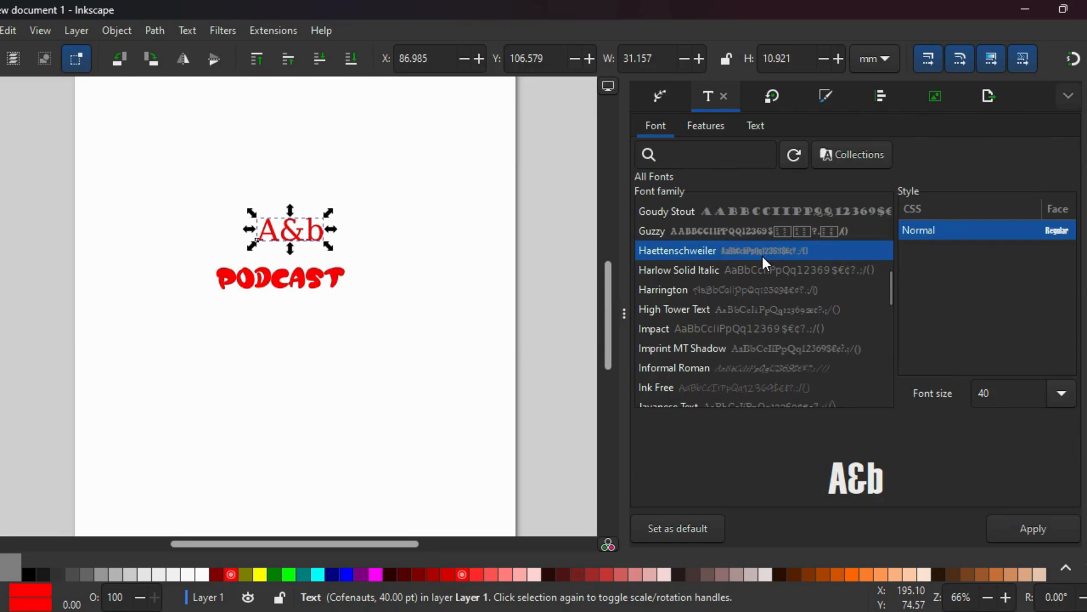
pyautogui.click(1039, 531)
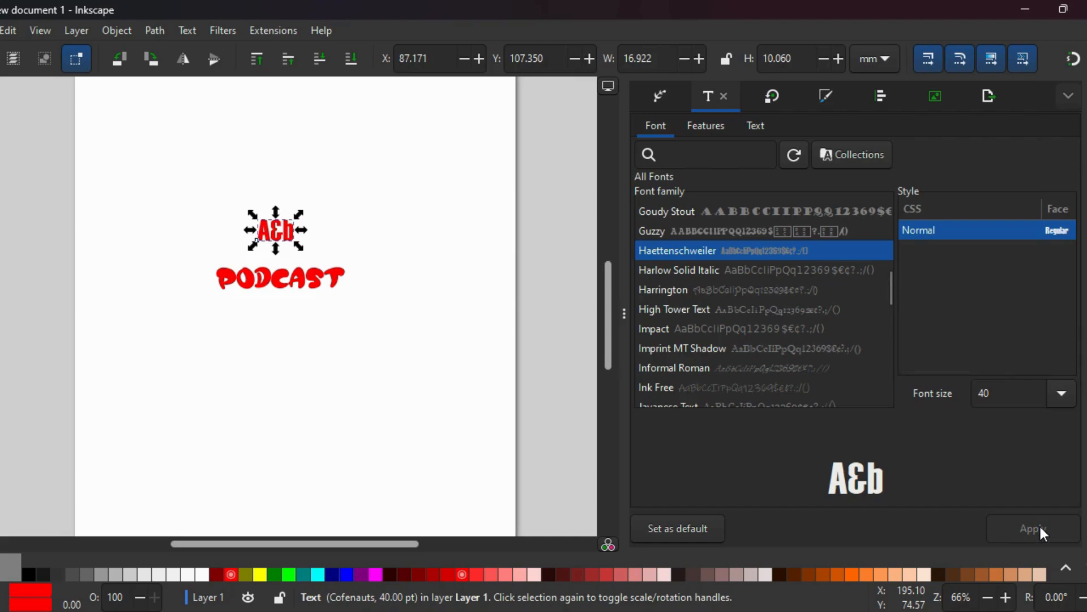
# Preview further fonts for the "A&b" text, including Microsoft PhagsPa and Noto Naskh Arabic, and apply Pristina
pyautogui.scroll(-3, 891, 305)
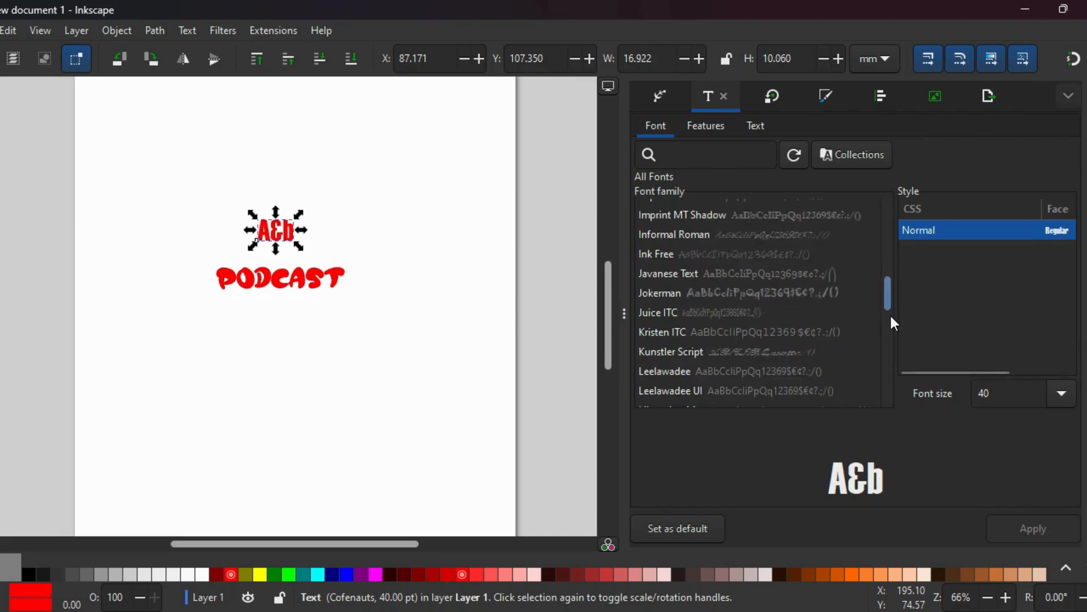
pyautogui.scroll(-10, 733, 285)
pyautogui.click(734, 289)
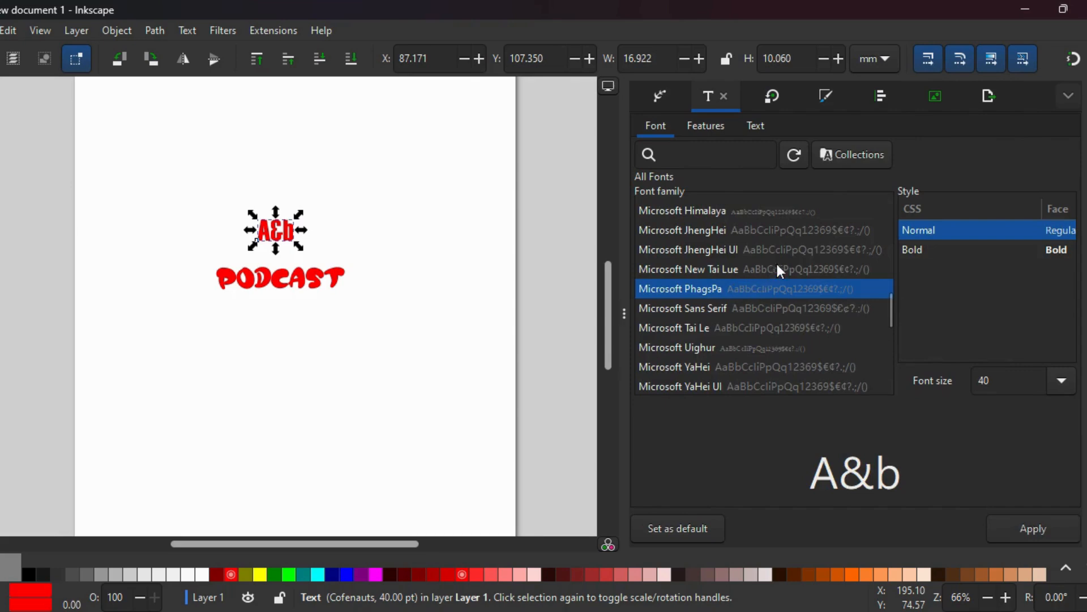
pyautogui.scroll(-1, 886, 303)
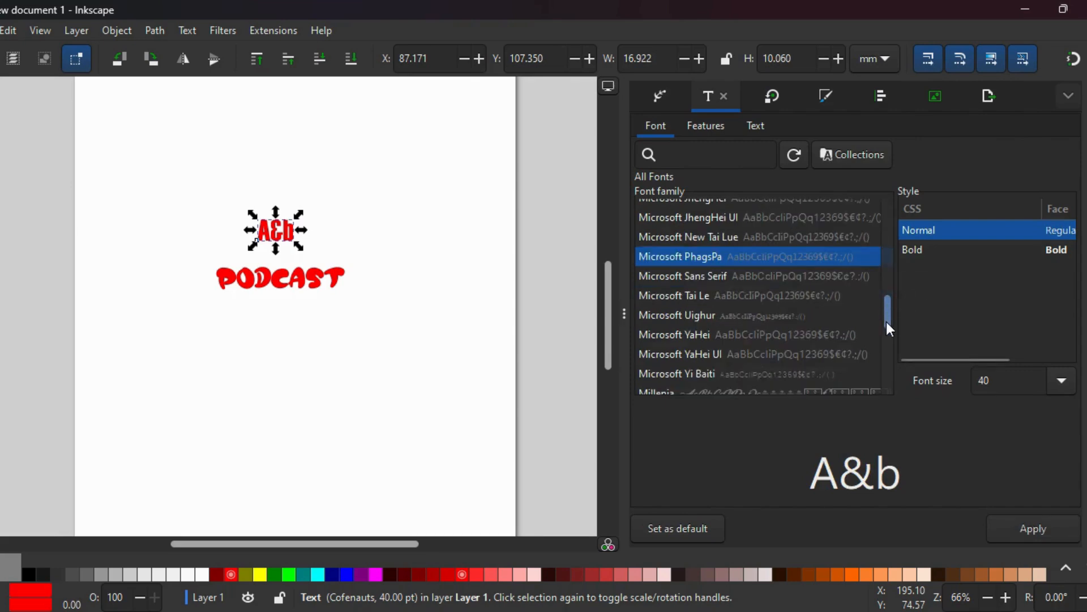
pyautogui.scroll(-7, 821, 317)
pyautogui.click(757, 274)
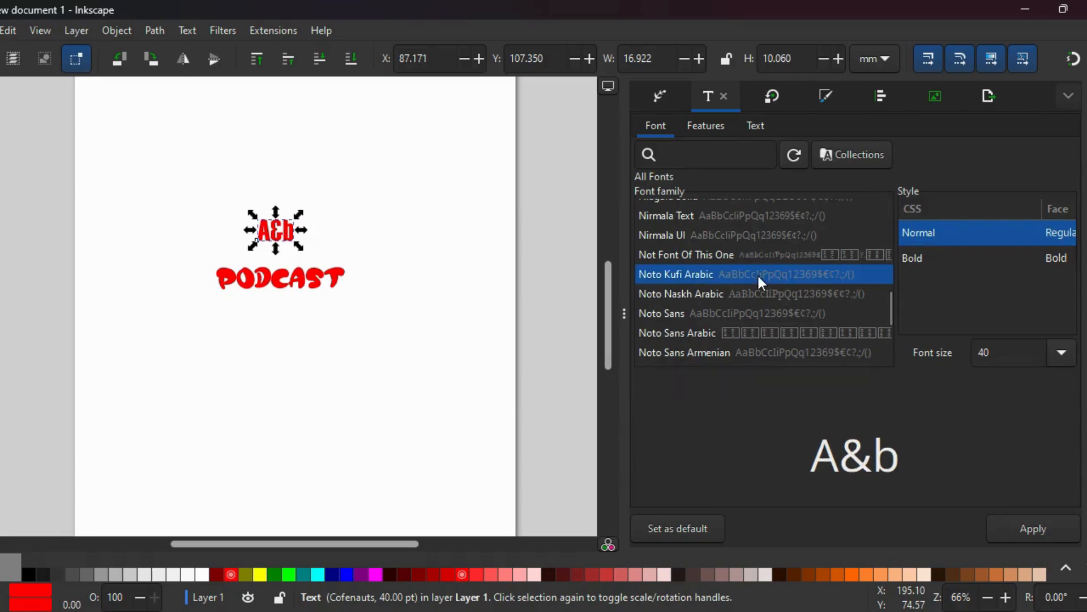
pyautogui.click(771, 294)
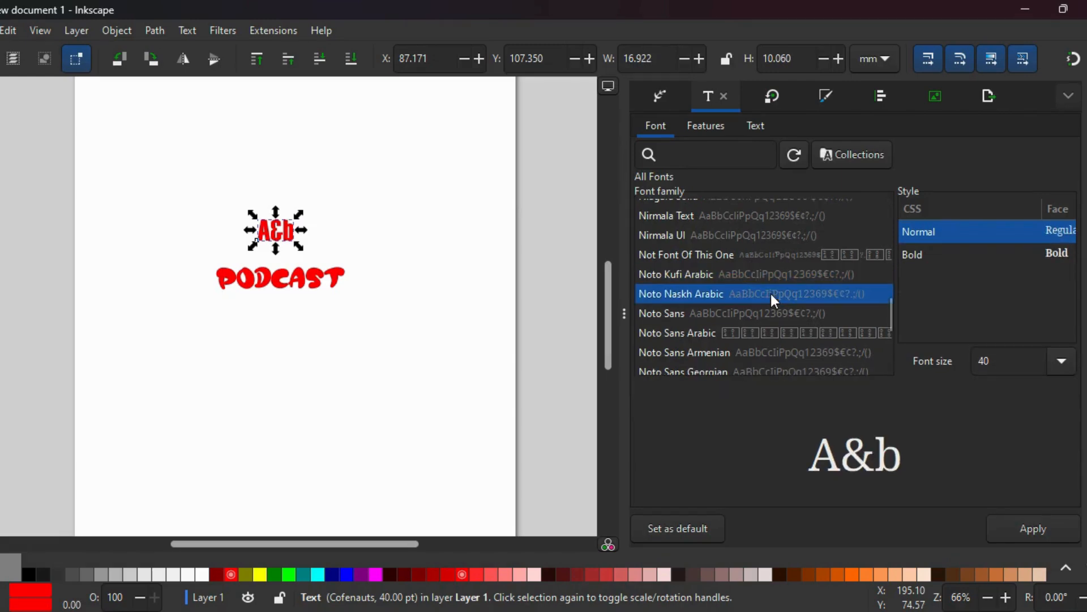
pyautogui.moveTo(889, 307); pyautogui.dragTo(889, 322)
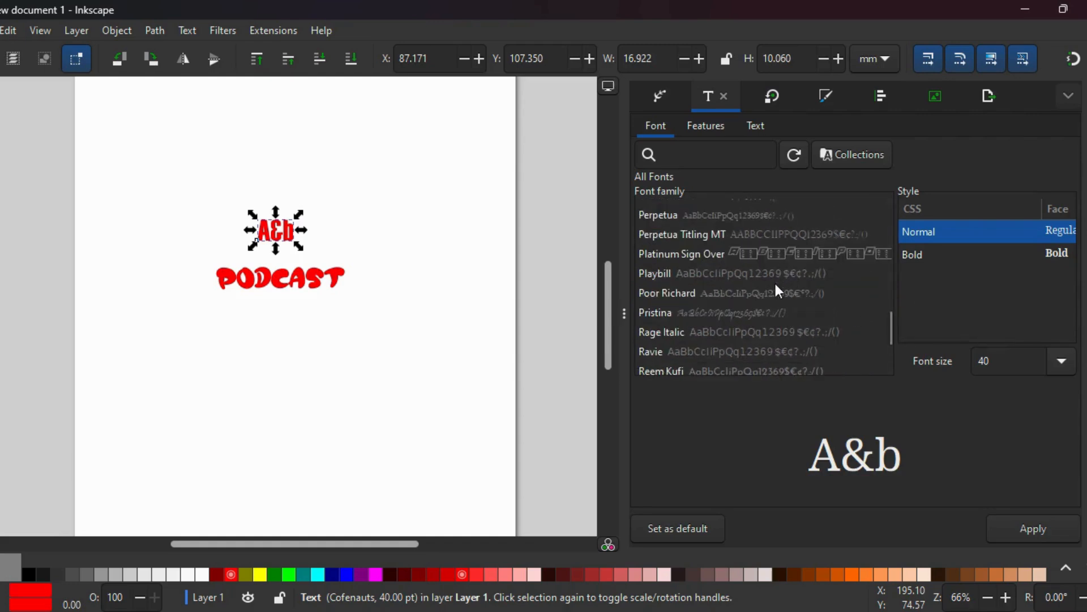
pyautogui.click(773, 278)
pyautogui.click(778, 310)
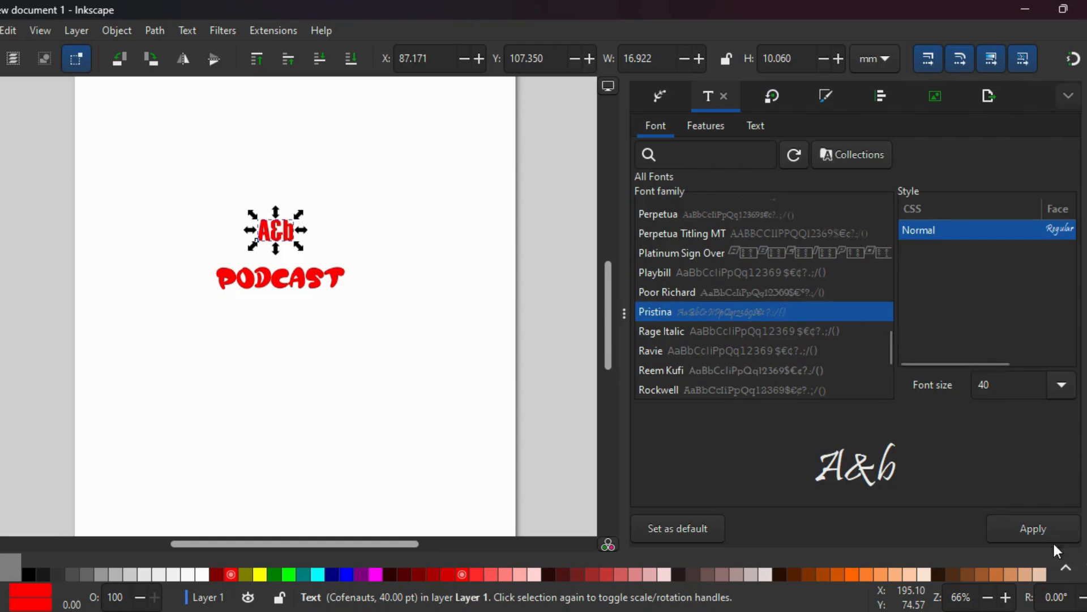
pyautogui.click(1035, 519)
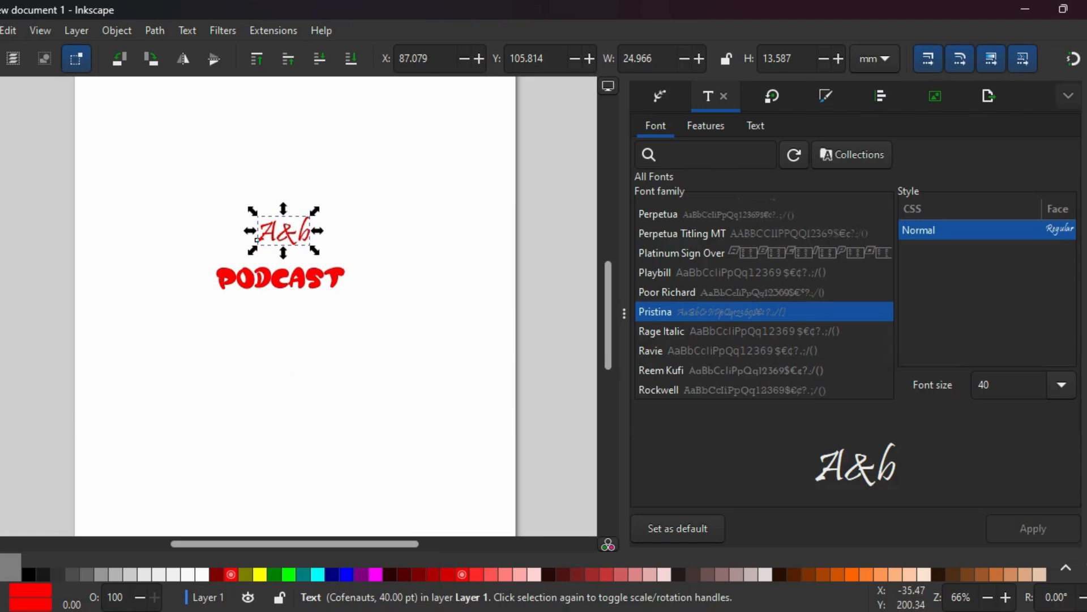
# Replace the lowercase "b" with a capital "B" so the upper text reads "A&B"
pyautogui.press('t')
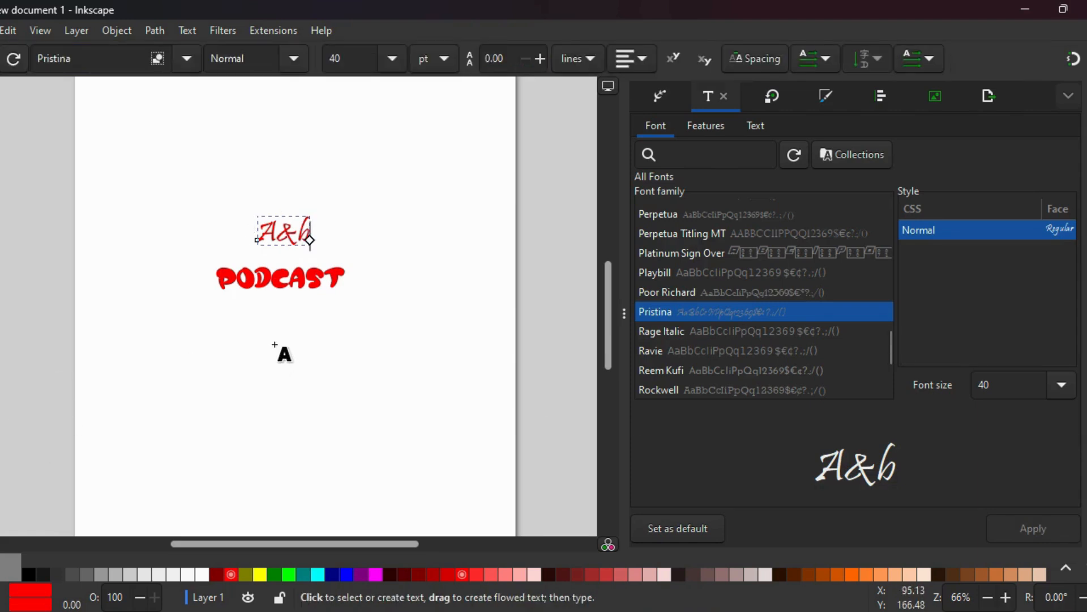
pyautogui.click(278, 345)
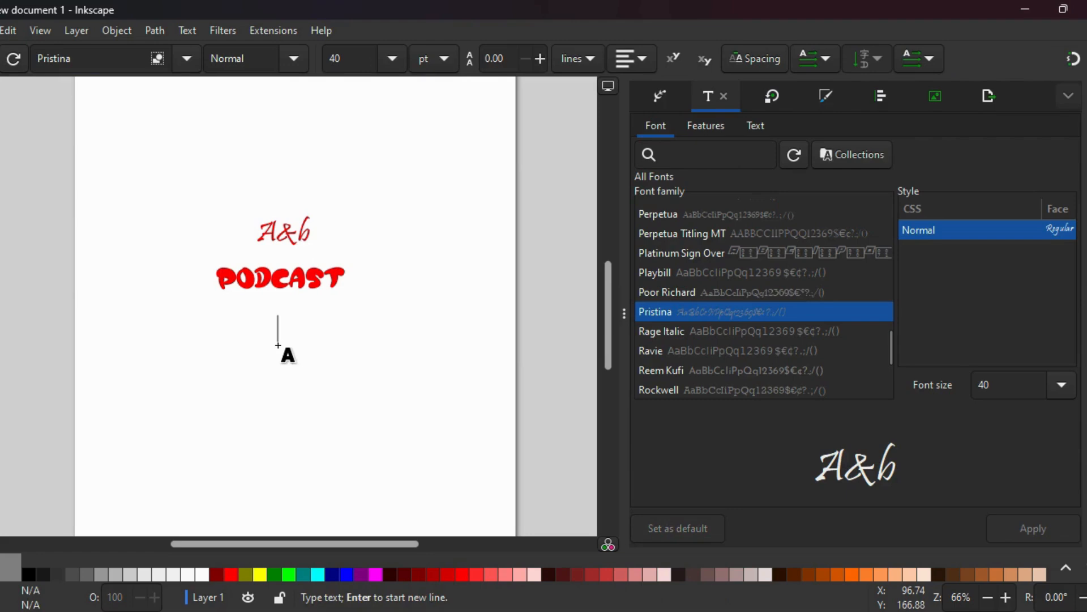
pyautogui.click(312, 233)
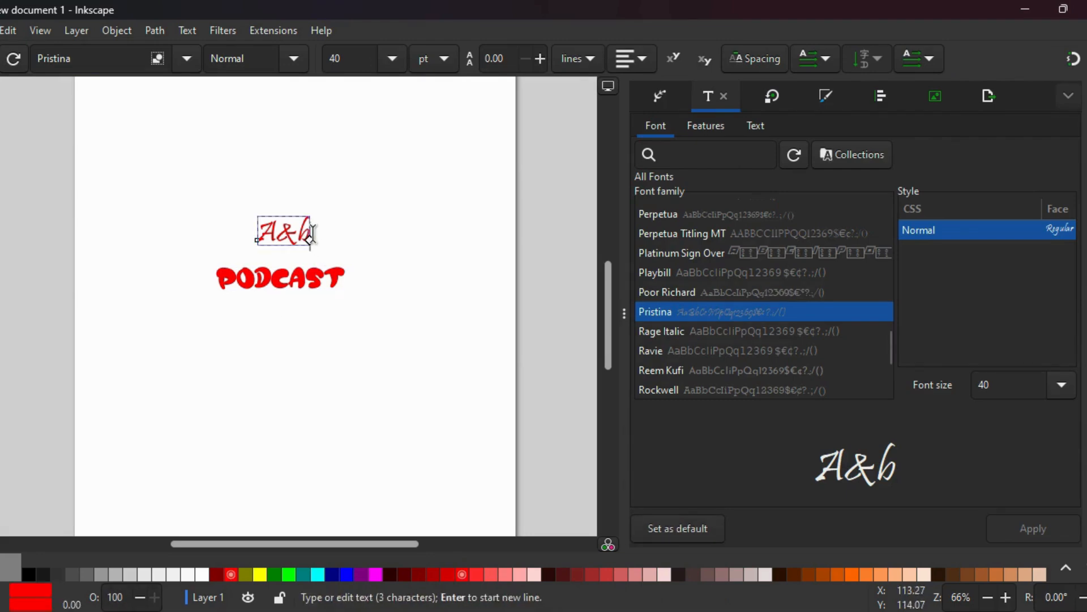
pyautogui.press('BackSpace')
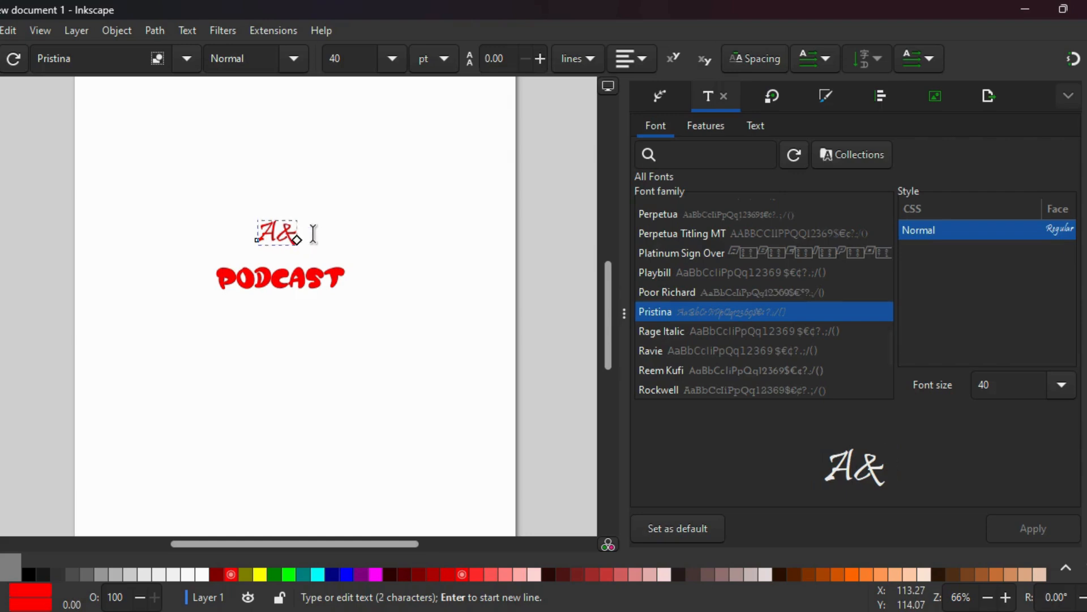
pyautogui.write('B')
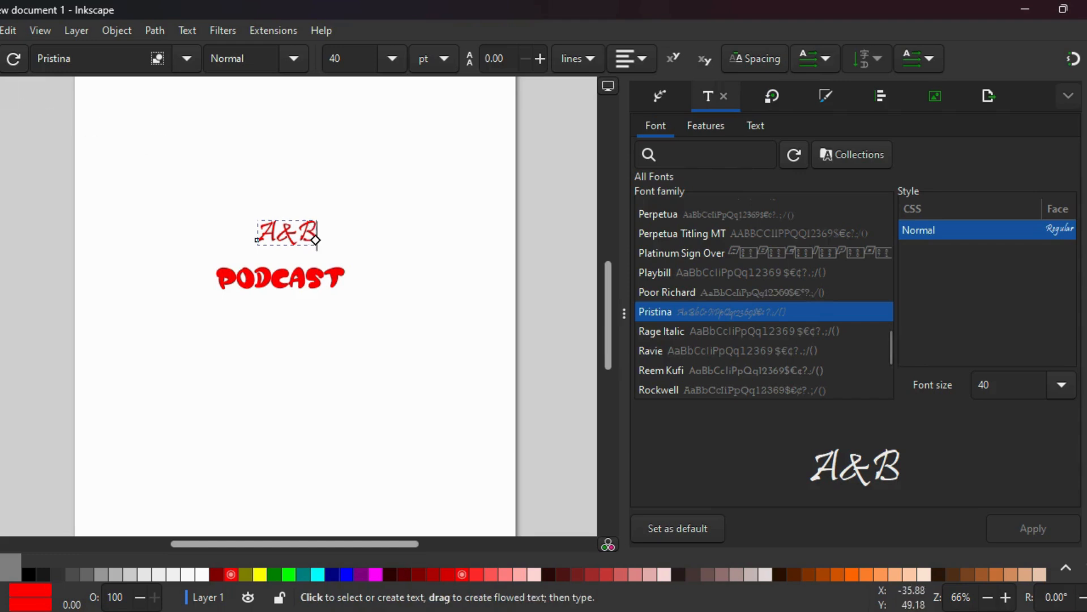
# Move the "A&B" text down so it sits centred directly on top of "PODCAST", and set its fill to black
pyautogui.press('F1')
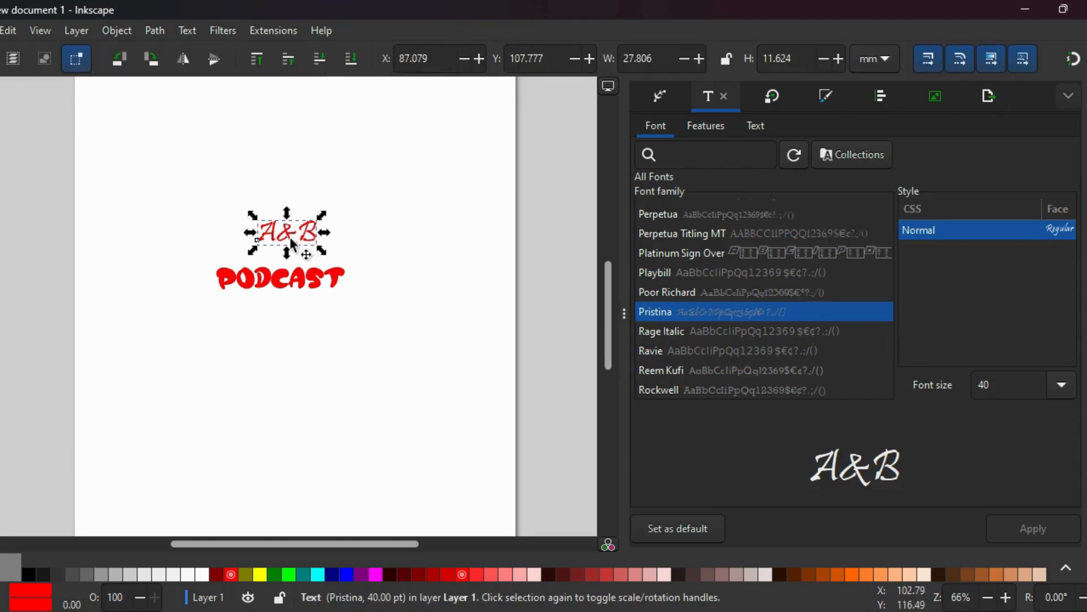
pyautogui.moveTo(290, 241); pyautogui.dragTo(284, 263)
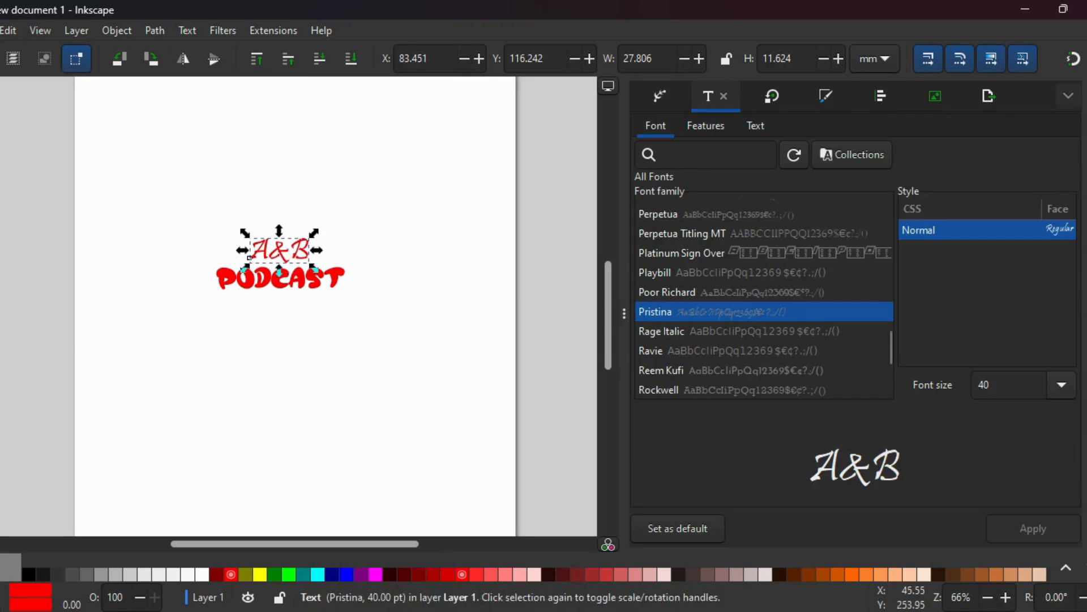
pyautogui.click(28, 573)
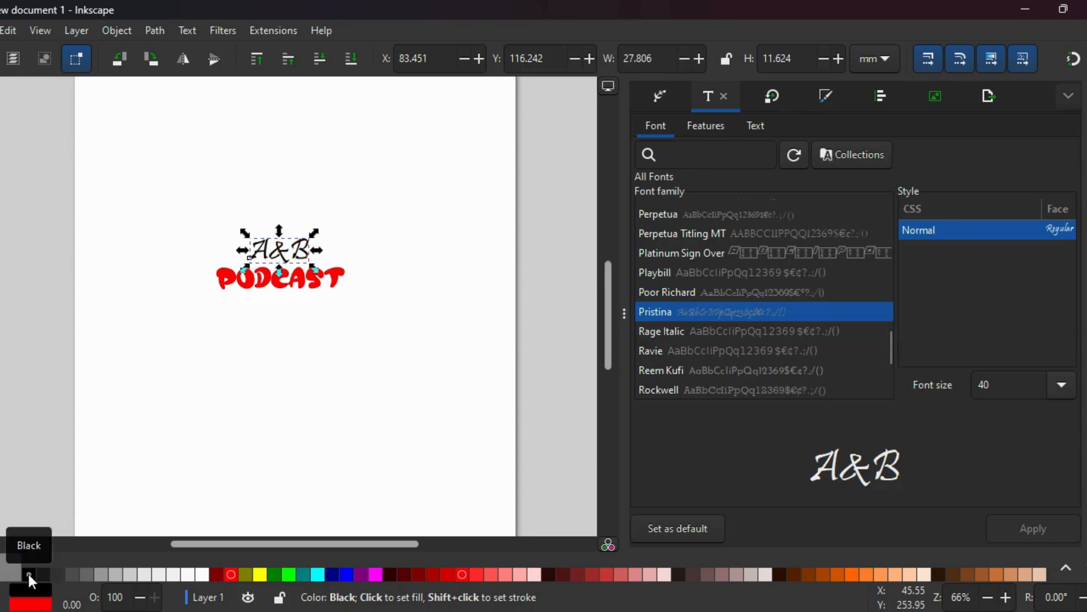
# Draw a black vertical rectangle about 12.9 mm wide and 56 mm high below the "PODCAST" text
pyautogui.click(417, 315)
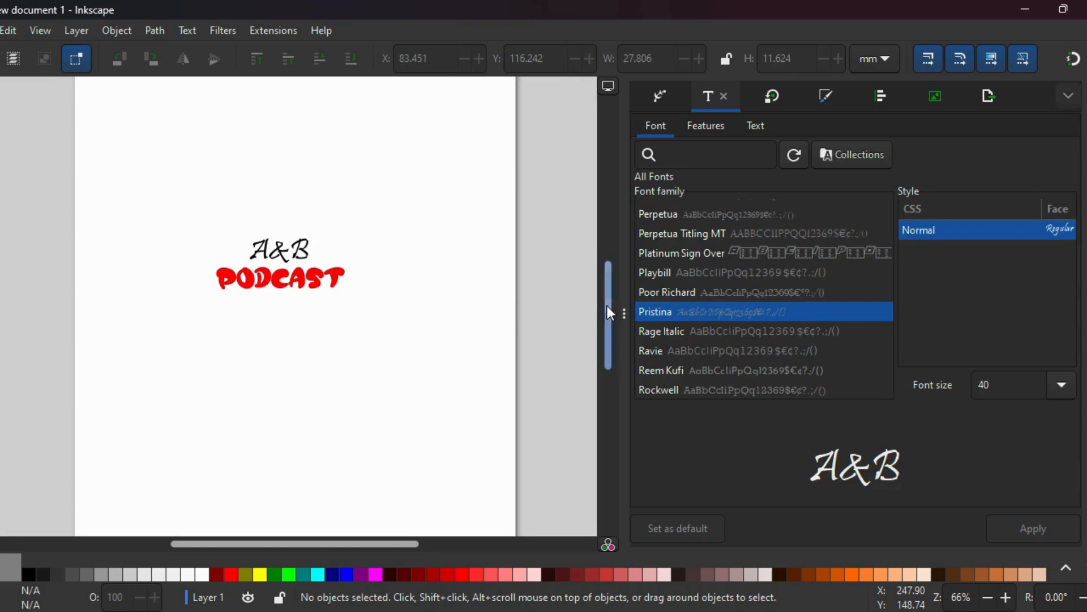
pyautogui.moveTo(607, 305); pyautogui.dragTo(607, 311)
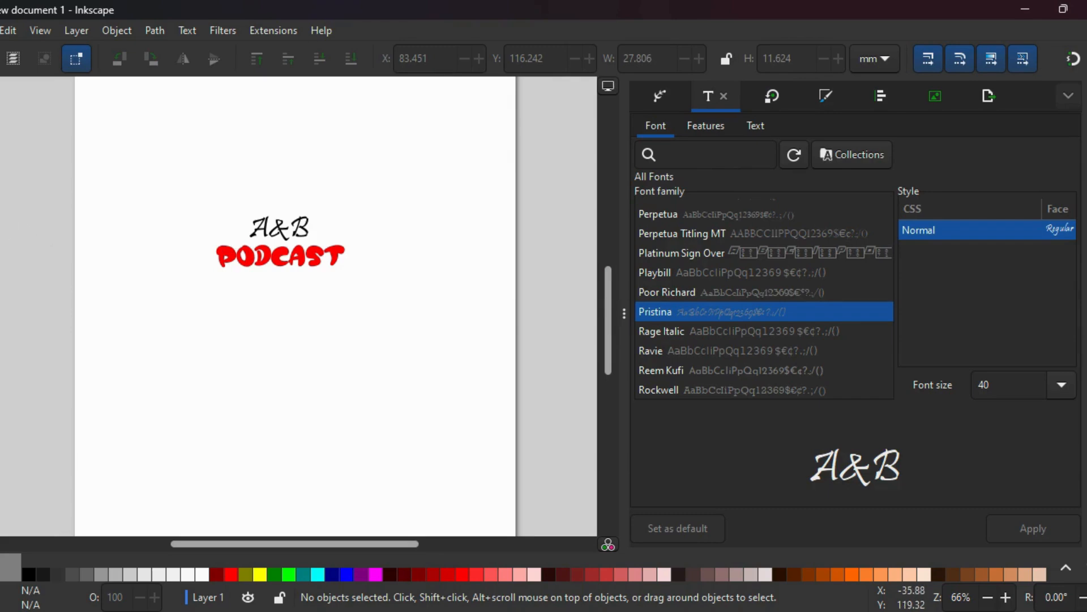
pyautogui.press('r')
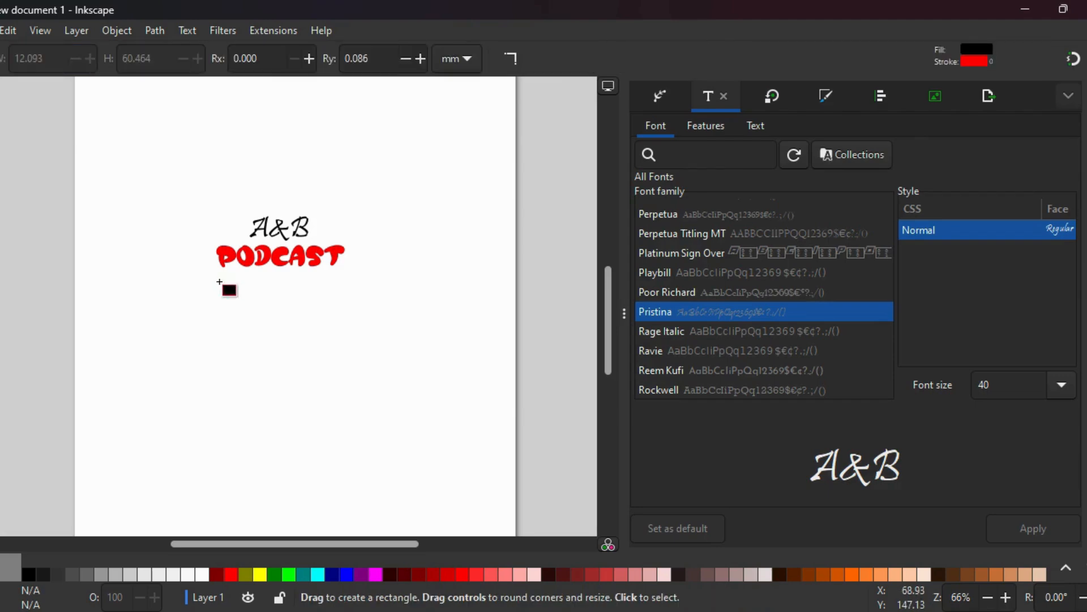
pyautogui.moveTo(284, 300)
pyautogui.mouseDown()
pyautogui.moveTo(356, 304)
pyautogui.moveTo(312, 323)
pyautogui.moveTo(325, 421)
pyautogui.moveTo(397, 422)
pyautogui.moveTo(311, 419)
pyautogui.mouseUp()
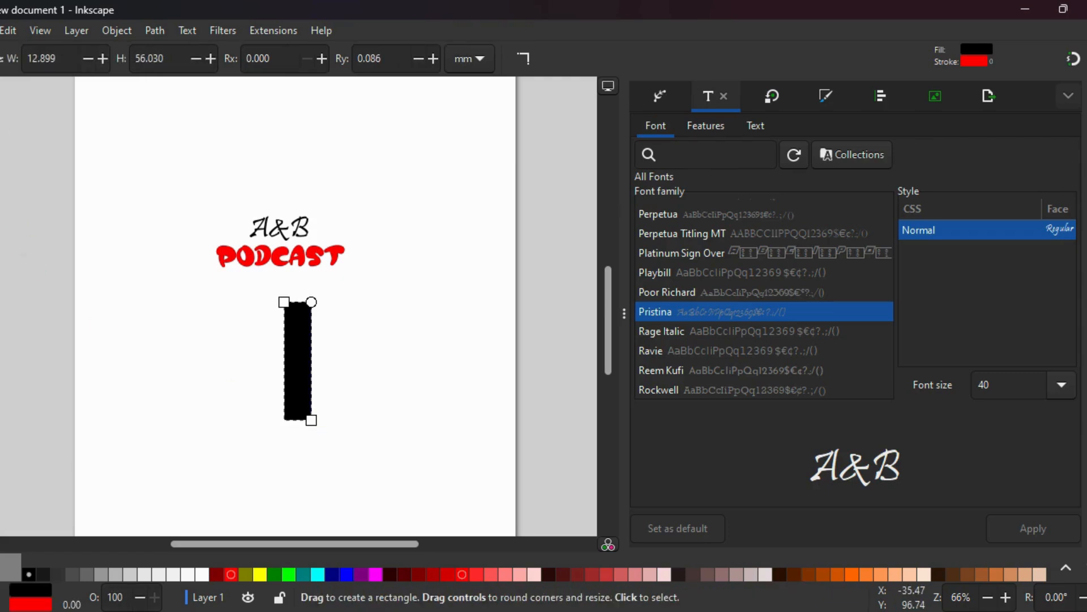
pyautogui.press('s')
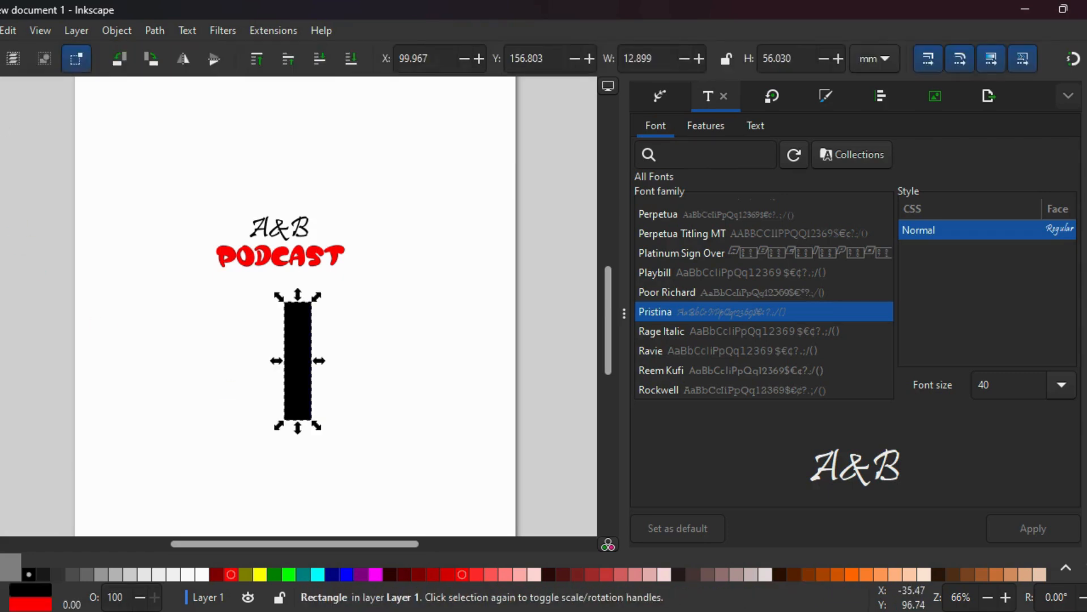
# Duplicate the black rectangle, fill the copy with Lime (#00FF00), and shift it slightly right to overlap the original
pyautogui.rightClick(304, 331)
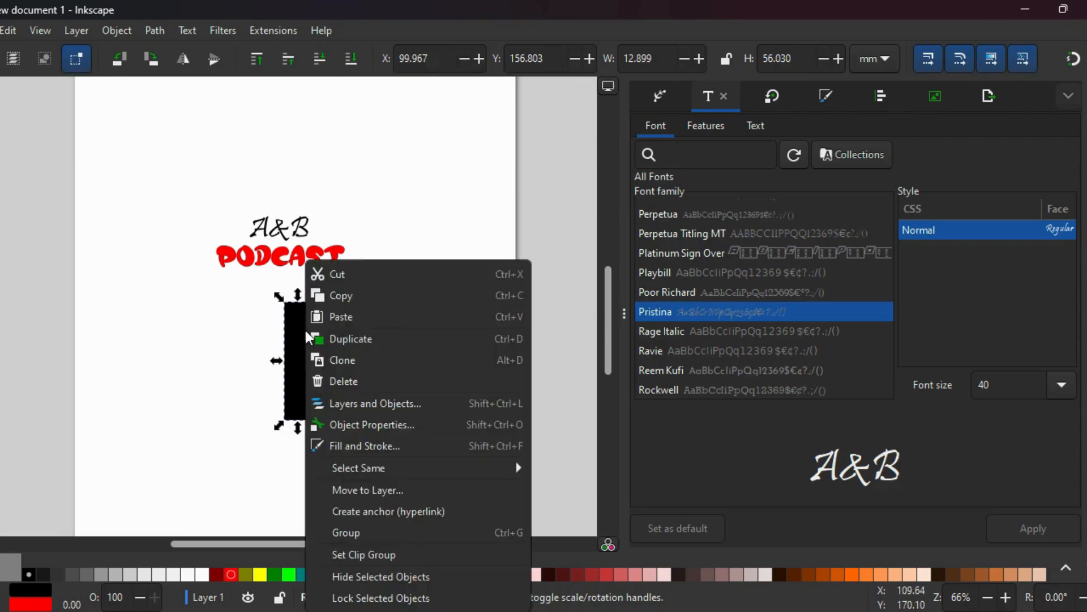
pyautogui.click(351, 338)
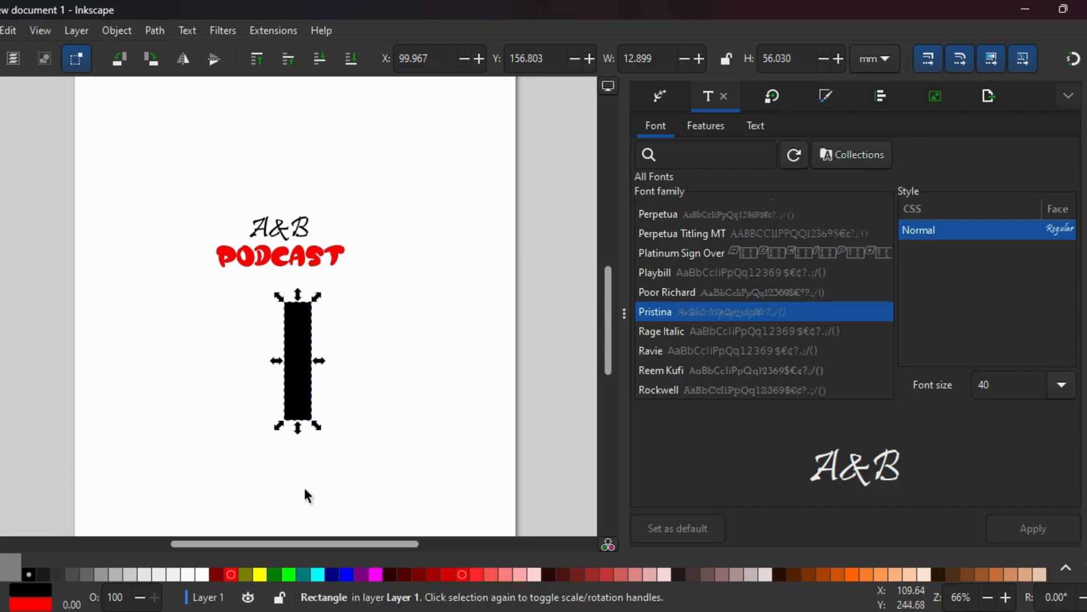
pyautogui.click(290, 572)
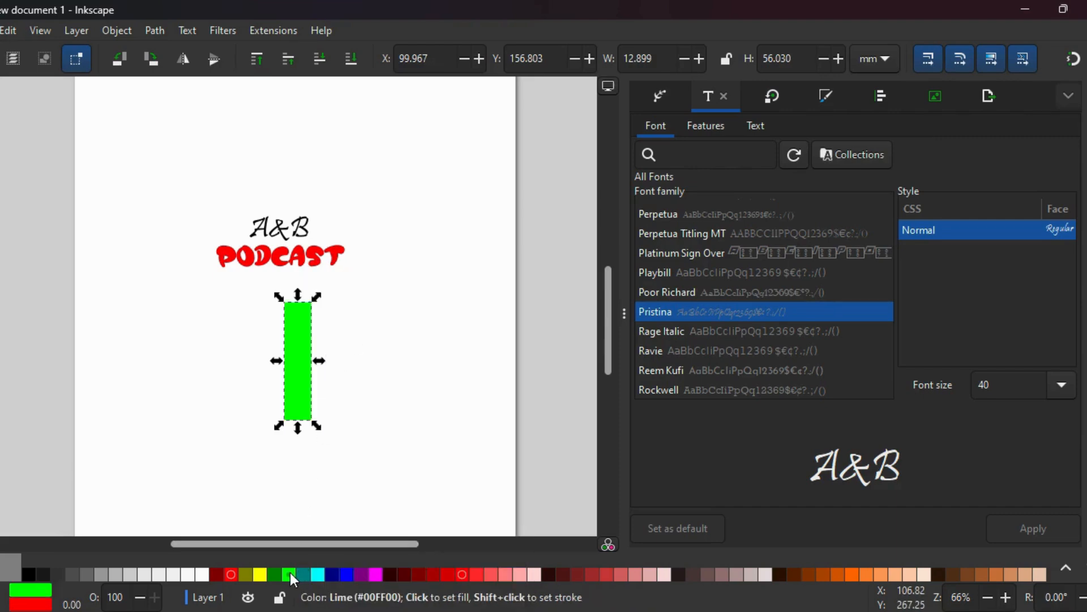
pyautogui.moveTo(303, 366); pyautogui.dragTo(320, 366)
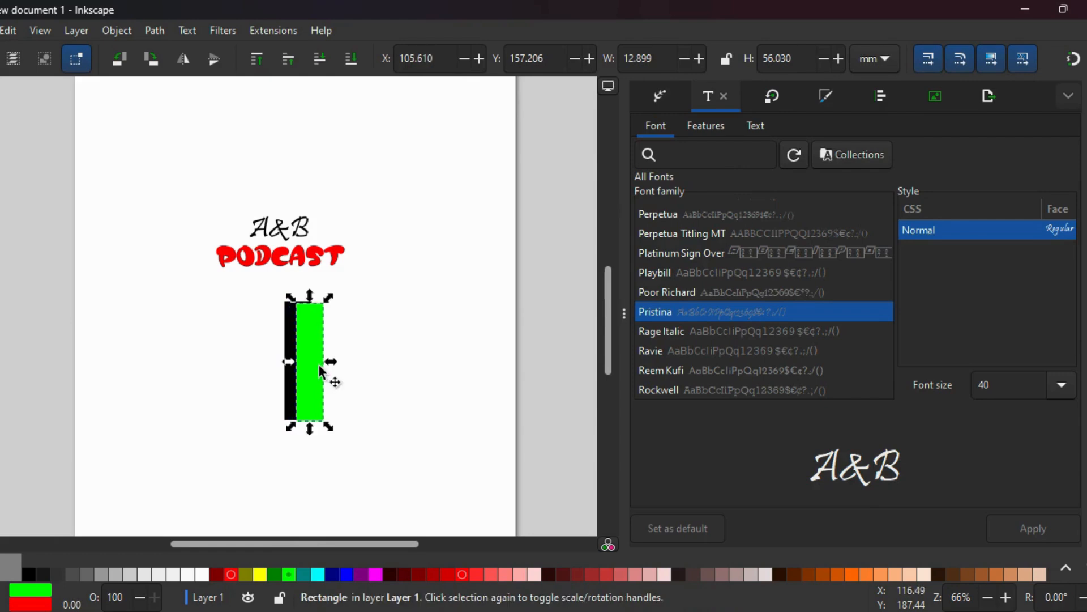
# Tilt the green rectangle slightly clockwise over the black one and enlarge it to about 27.6 × 67.7 mm overall
pyautogui.click(321, 371)
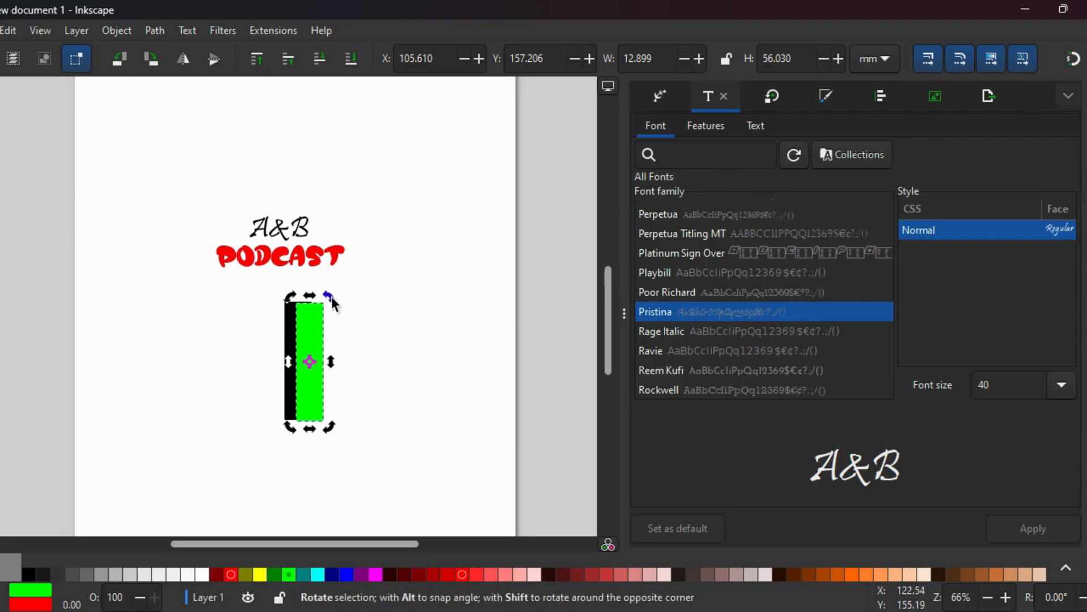
pyautogui.moveTo(329, 297); pyautogui.dragTo(345, 307)
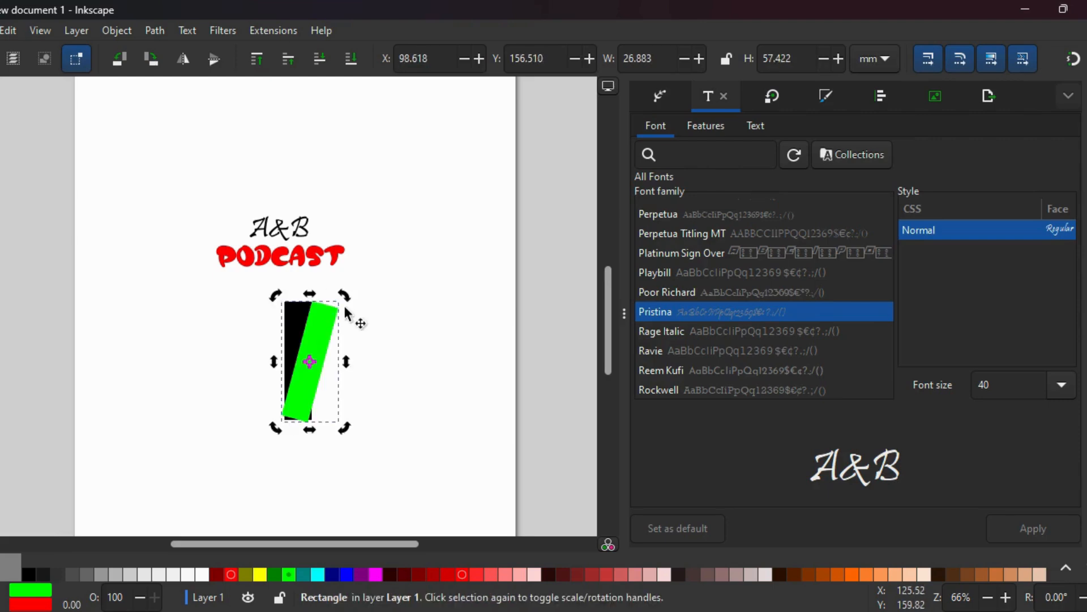
pyautogui.click(317, 323)
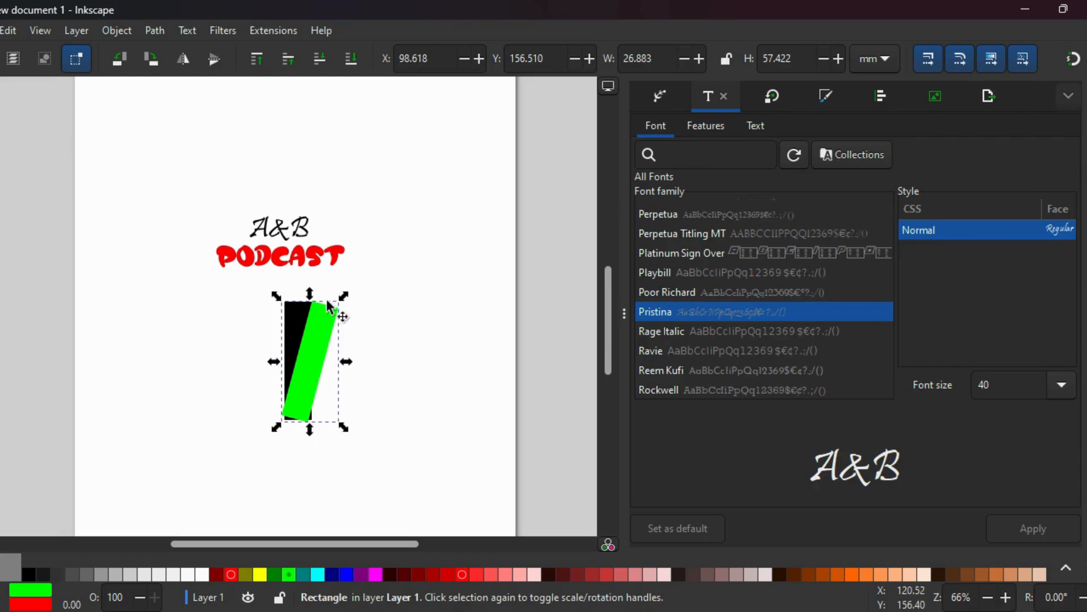
pyautogui.moveTo(344, 295); pyautogui.dragTo(359, 282)
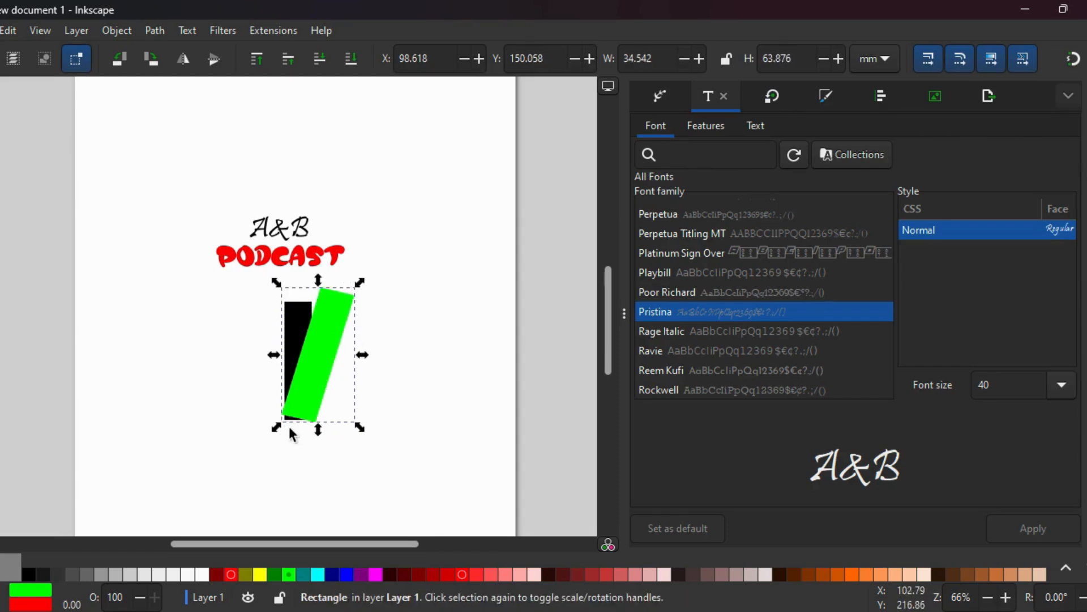
pyautogui.moveTo(277, 433); pyautogui.dragTo(274, 441)
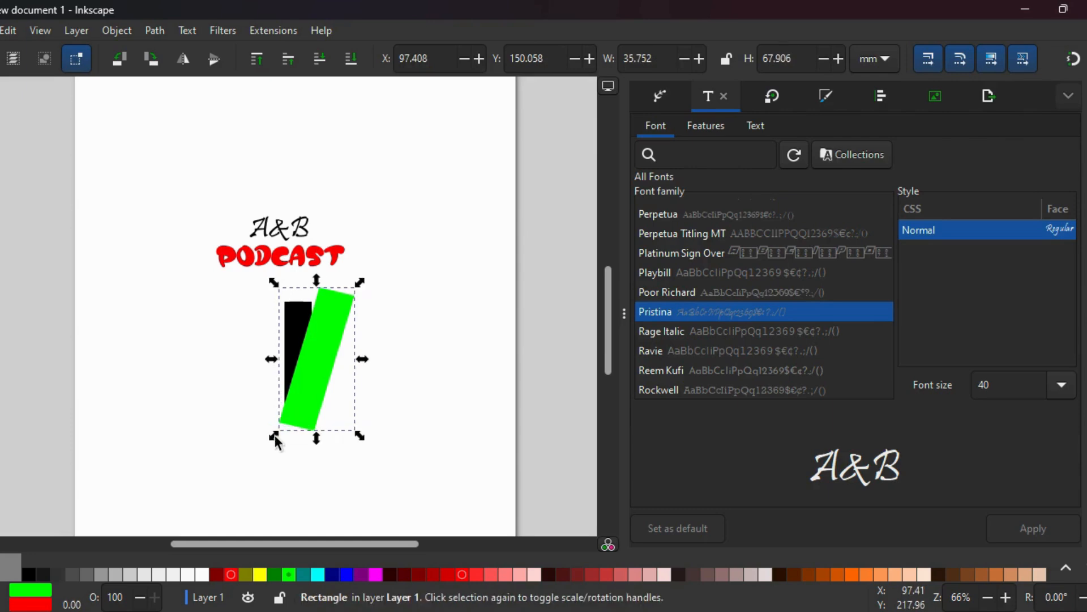
pyautogui.click(323, 353)
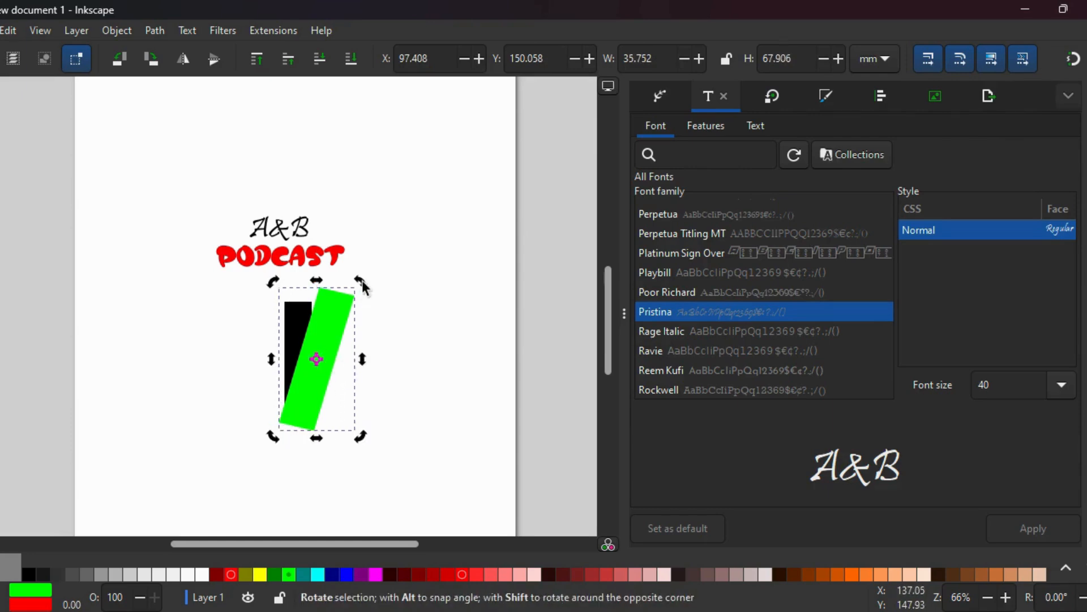
pyautogui.moveTo(359, 282); pyautogui.dragTo(354, 279)
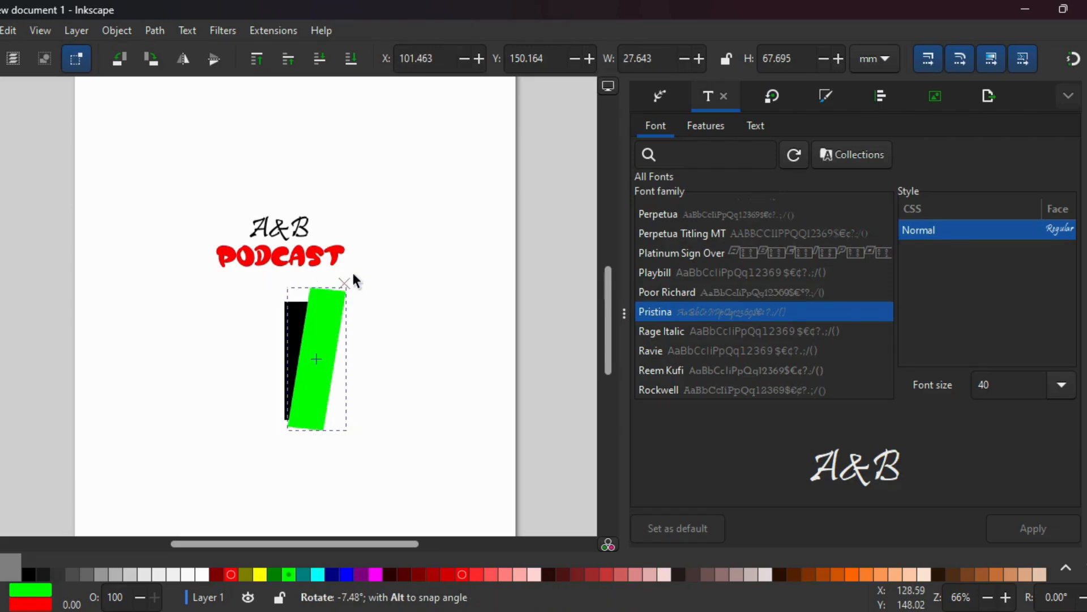
pyautogui.moveTo(353, 274); pyautogui.dragTo(352, 274)
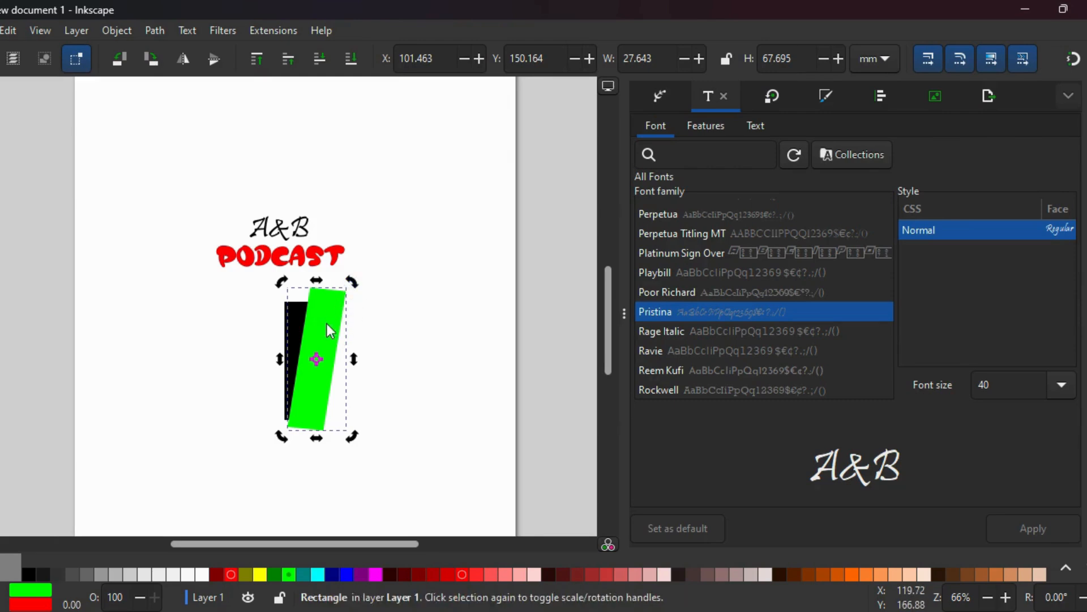
# Duplicate the tilted green rectangle and place the copy well to the left of the black rectangle
pyautogui.rightClick(326, 324)
pyautogui.click(358, 339)
pyautogui.moveTo(314, 337); pyautogui.dragTo(189, 334)
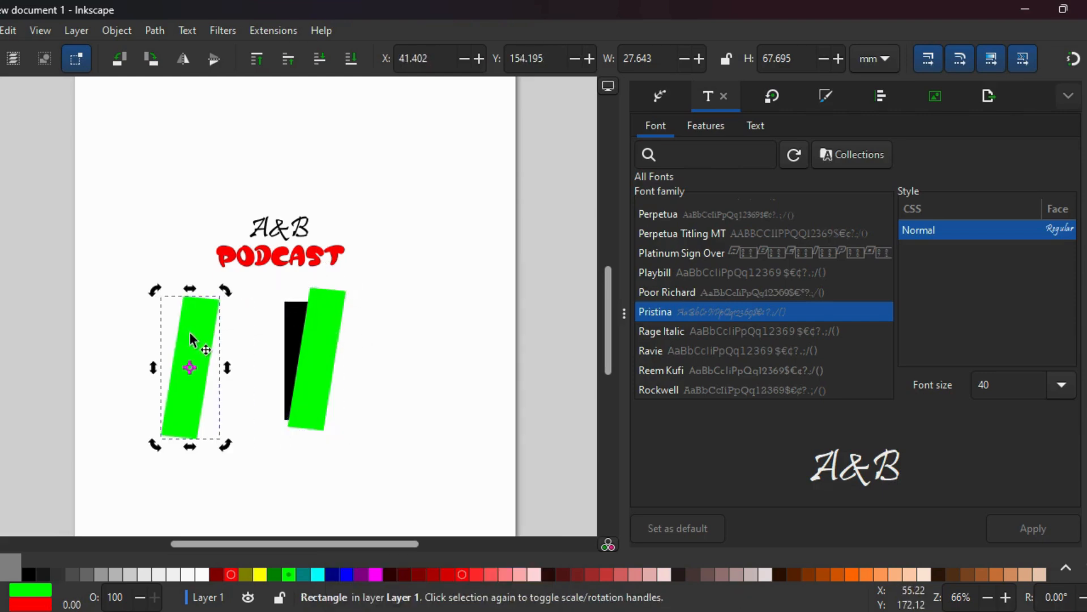
# Subtract the overlapping green rectangle from the black one with the Difference operation, leaving a tapered black wedge
pyautogui.click(325, 342)
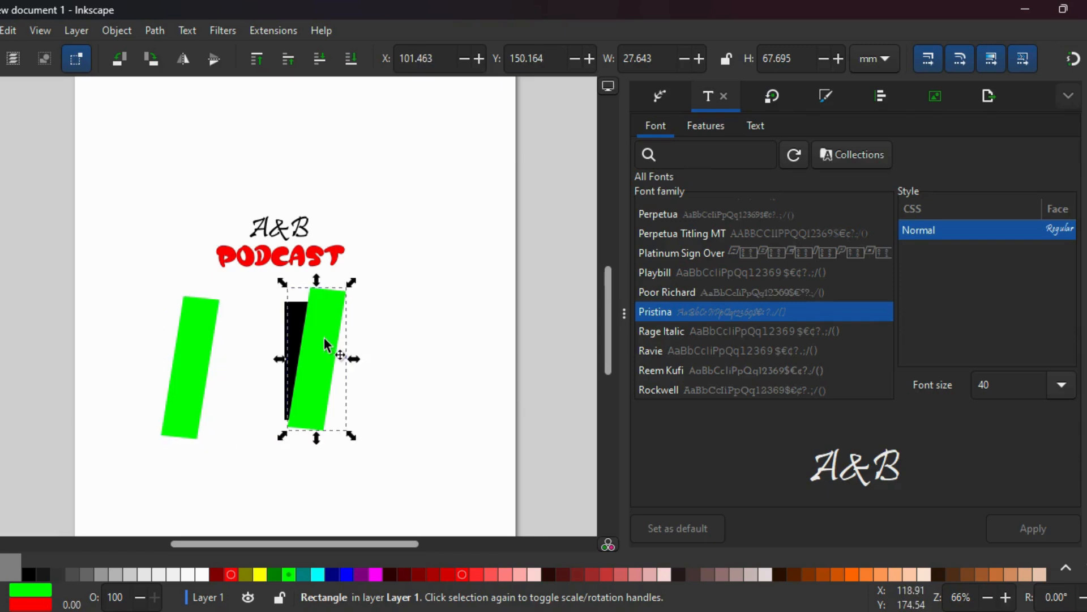
pyautogui.click(387, 330)
pyautogui.click(298, 316)
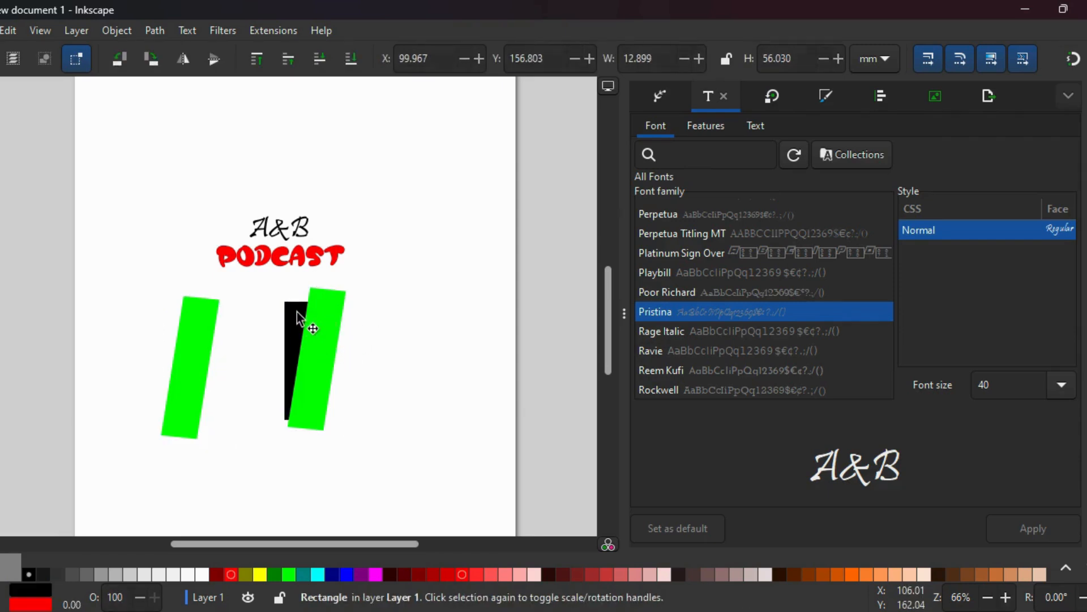
pyautogui.press('Escape')
pyautogui.click(329, 315)
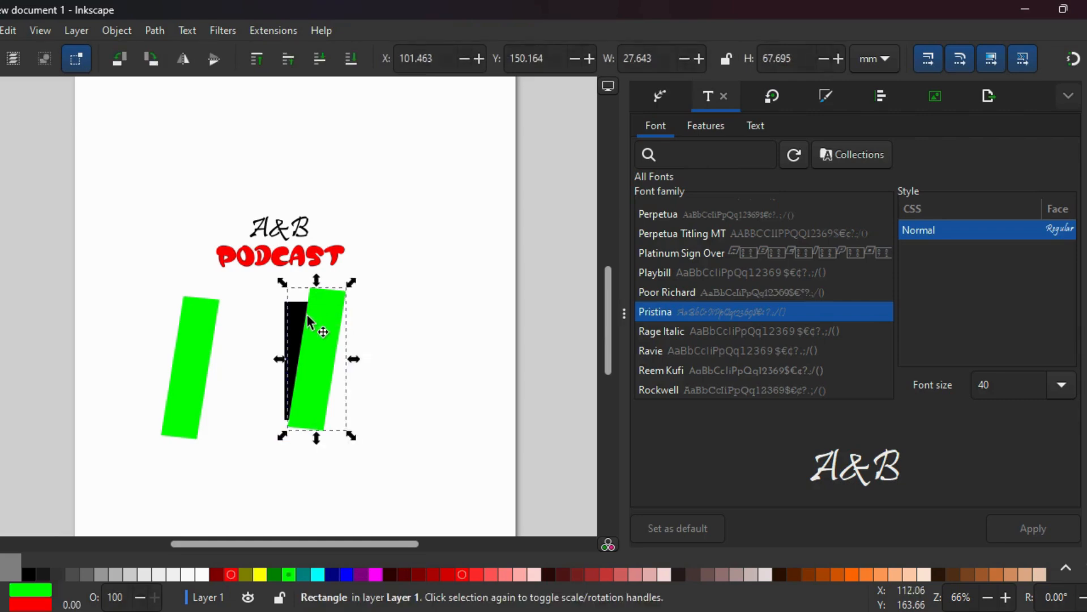
pyautogui.click(434, 336)
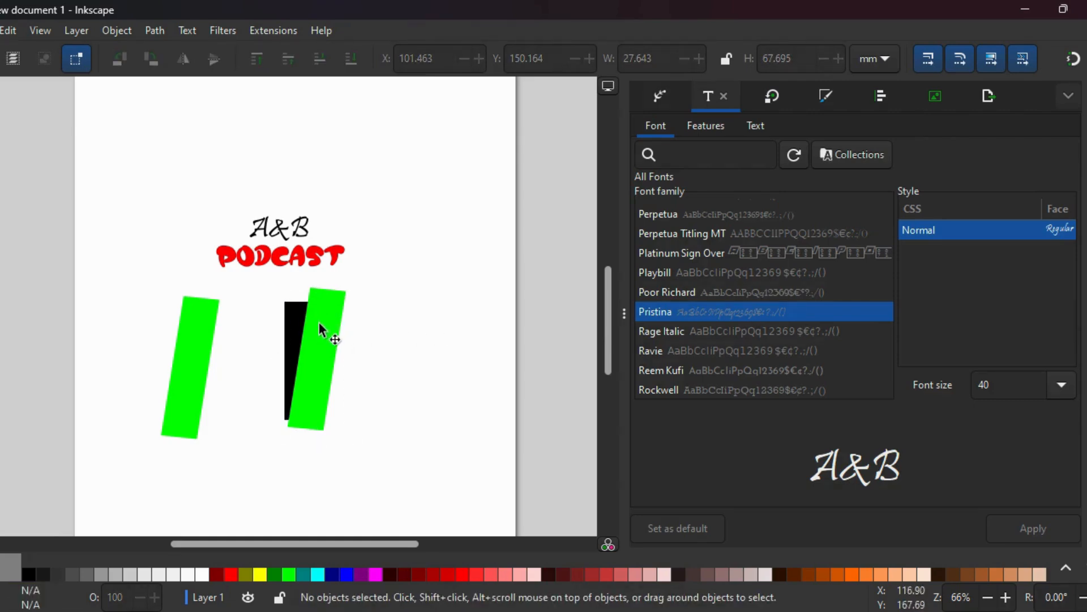
pyautogui.click(298, 320)
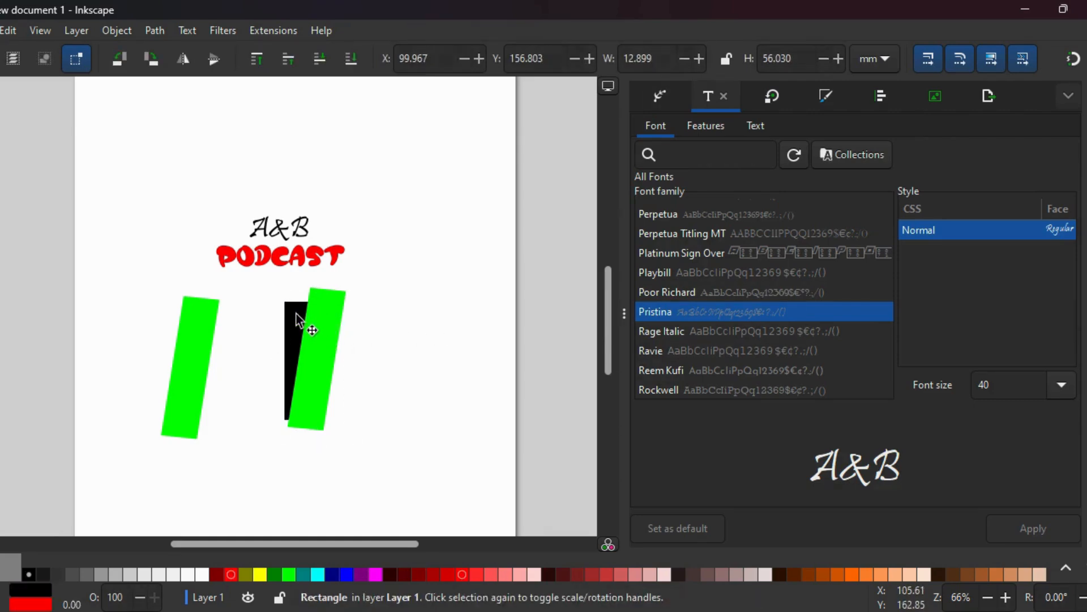
pyautogui.keyDown('shift'); pyautogui.click(329, 317); pyautogui.keyUp('shift')
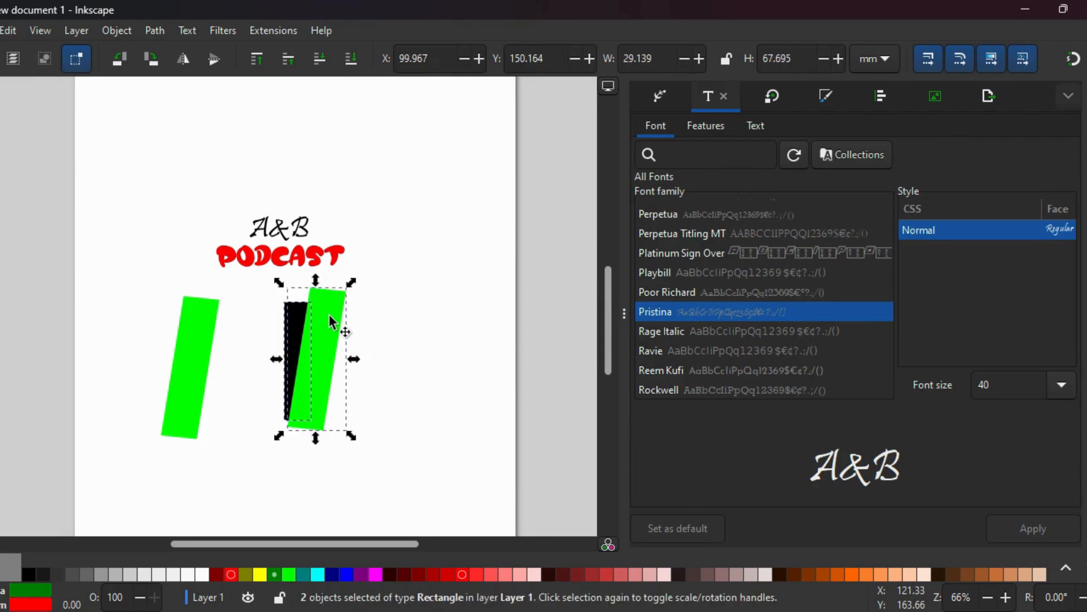
pyautogui.click(165, 30)
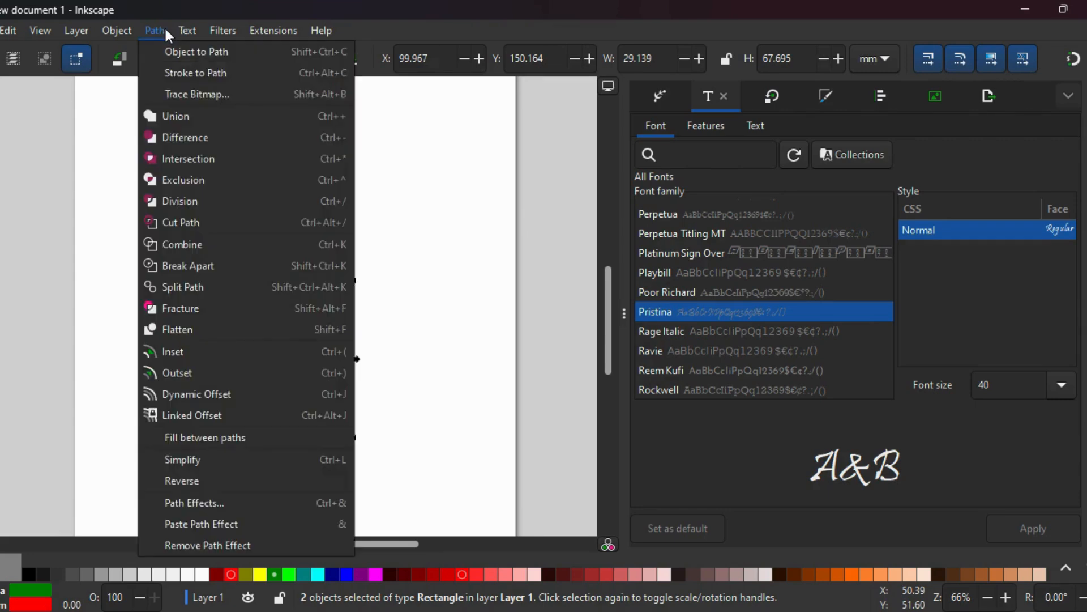
pyautogui.click(212, 141)
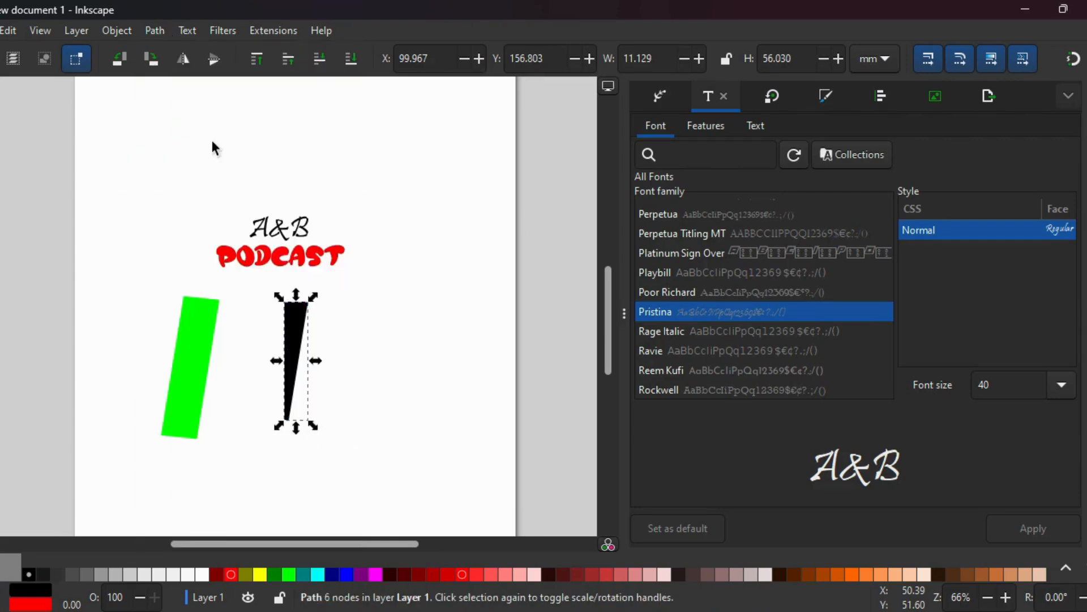
# Move the spare green rectangle close to the black wedge, duplicate it, and place the copy to the right of the wedge
pyautogui.click(197, 338)
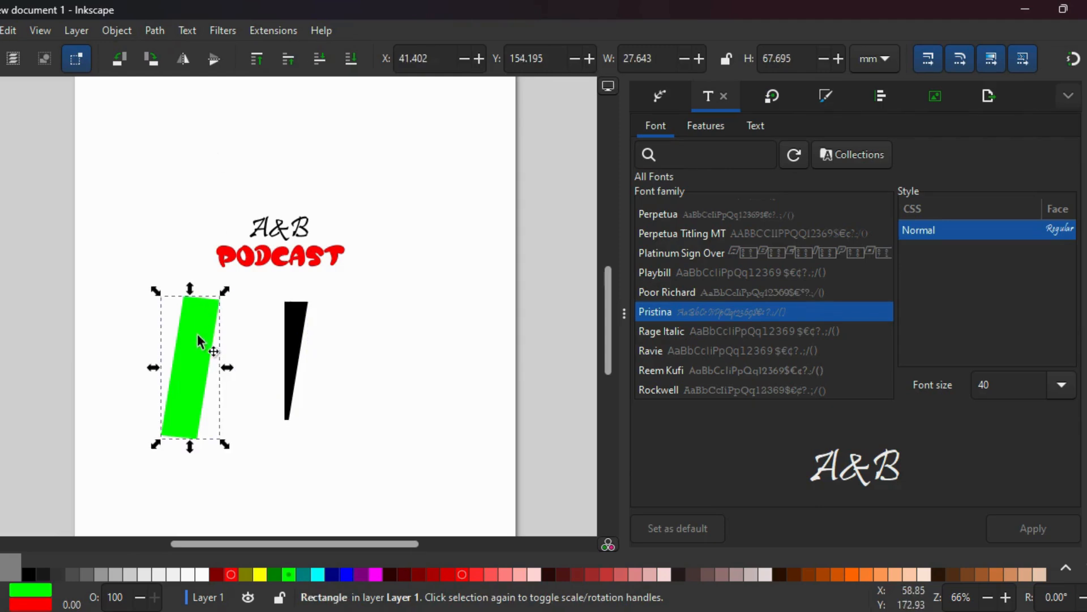
pyautogui.moveTo(210, 362); pyautogui.dragTo(262, 359)
pyautogui.rightClick(262, 364)
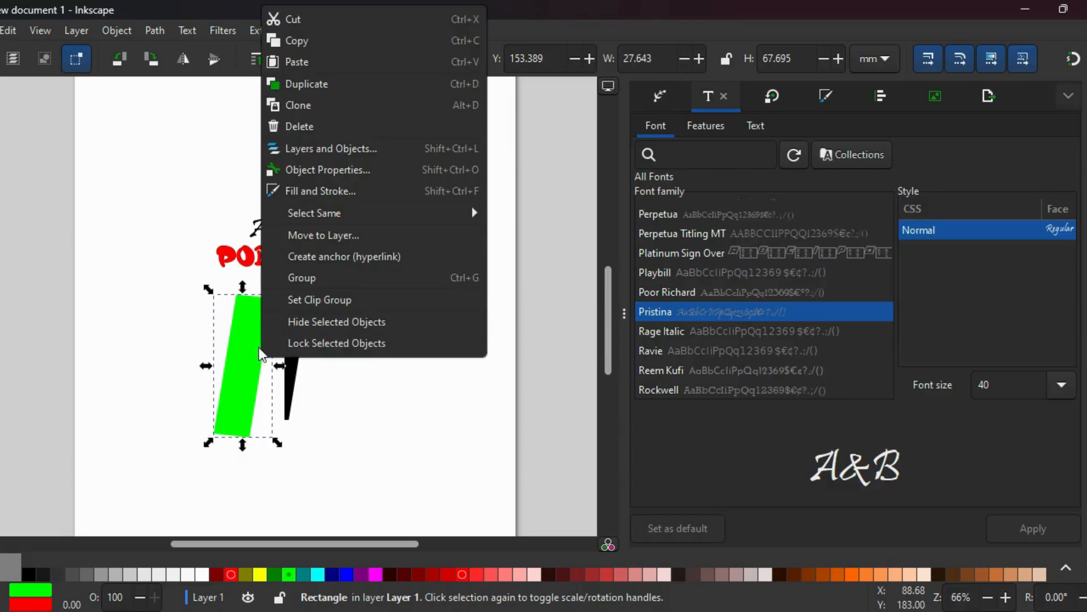
pyautogui.click(324, 85)
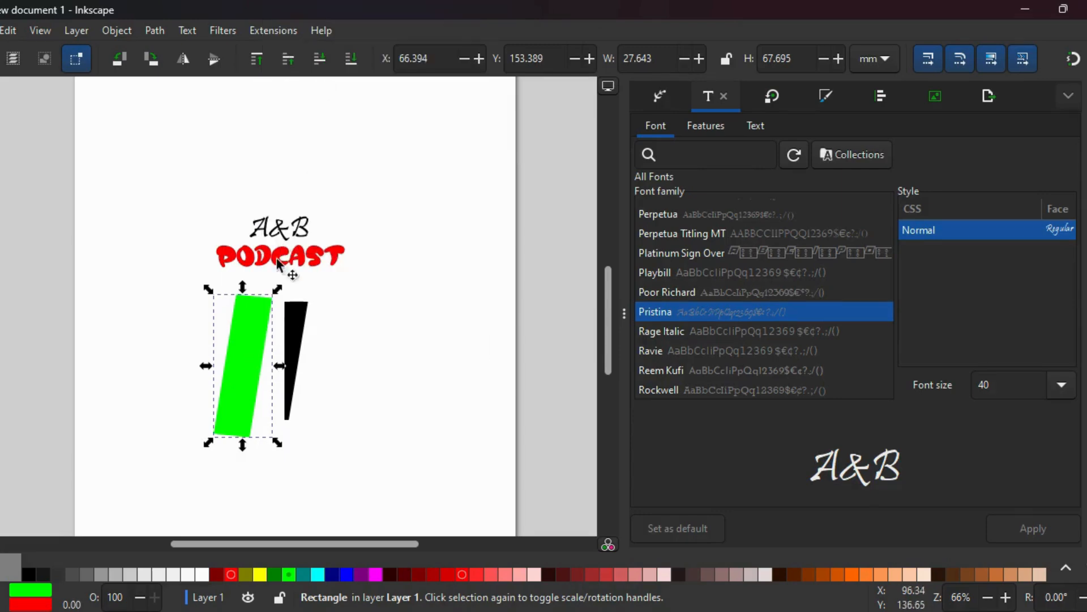
pyautogui.moveTo(255, 331); pyautogui.dragTo(376, 327)
# Cut the green rectangle on the left side of the black wedge from the page
pyautogui.click(256, 344)
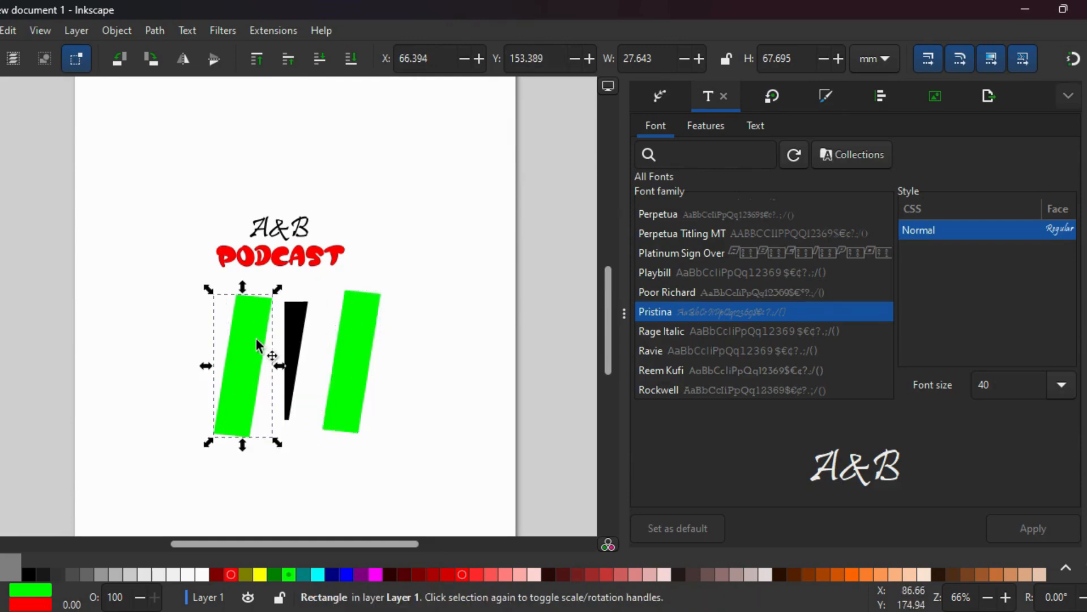
pyautogui.rightClick(257, 340)
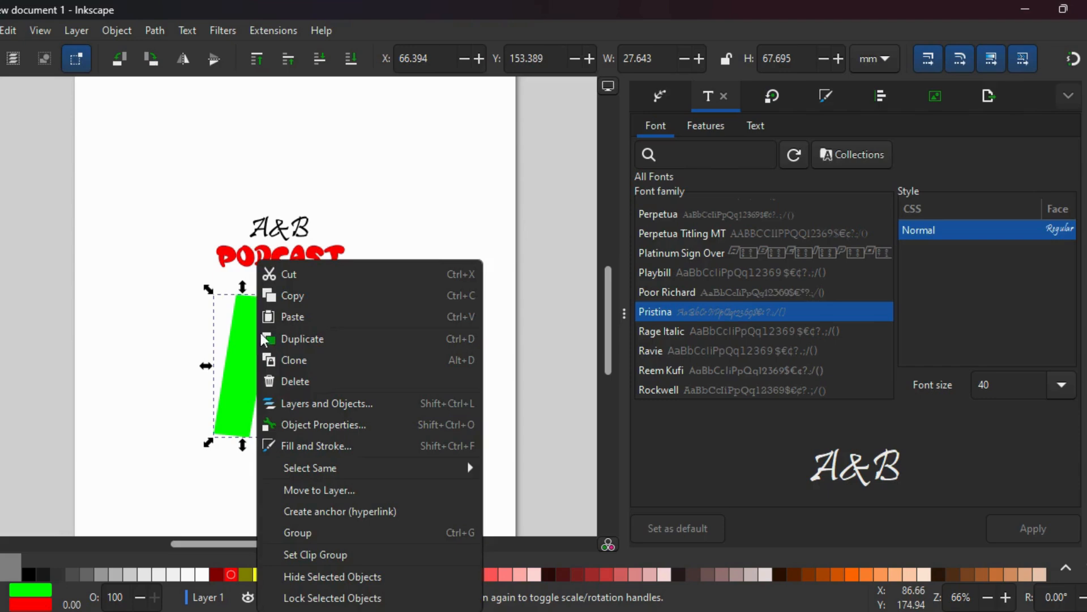
pyautogui.click(296, 275)
# Rotate the remaining green rectangle counterclockwise so it leans the opposite way, and place it against the left side of the black wedge
pyautogui.click(356, 338)
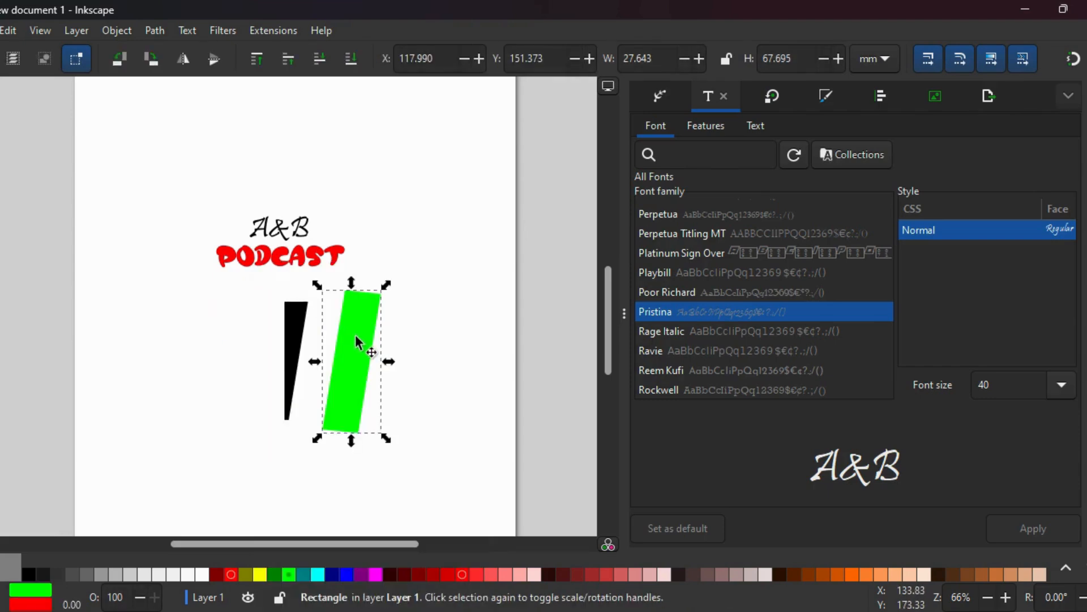
pyautogui.click(365, 321)
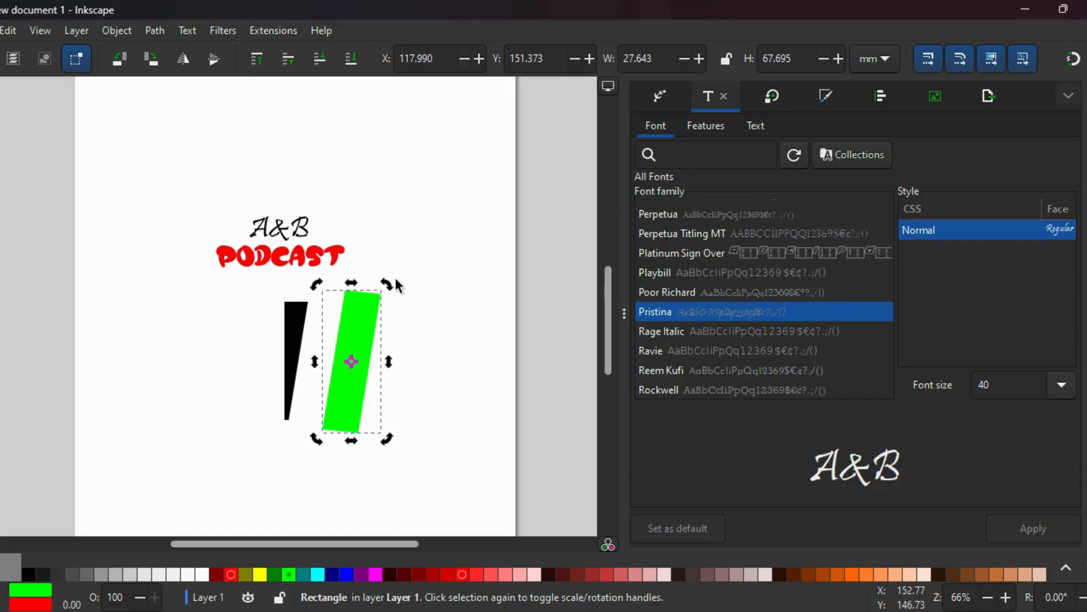
pyautogui.moveTo(392, 289); pyautogui.dragTo(335, 266)
pyautogui.moveTo(363, 386); pyautogui.dragTo(271, 399)
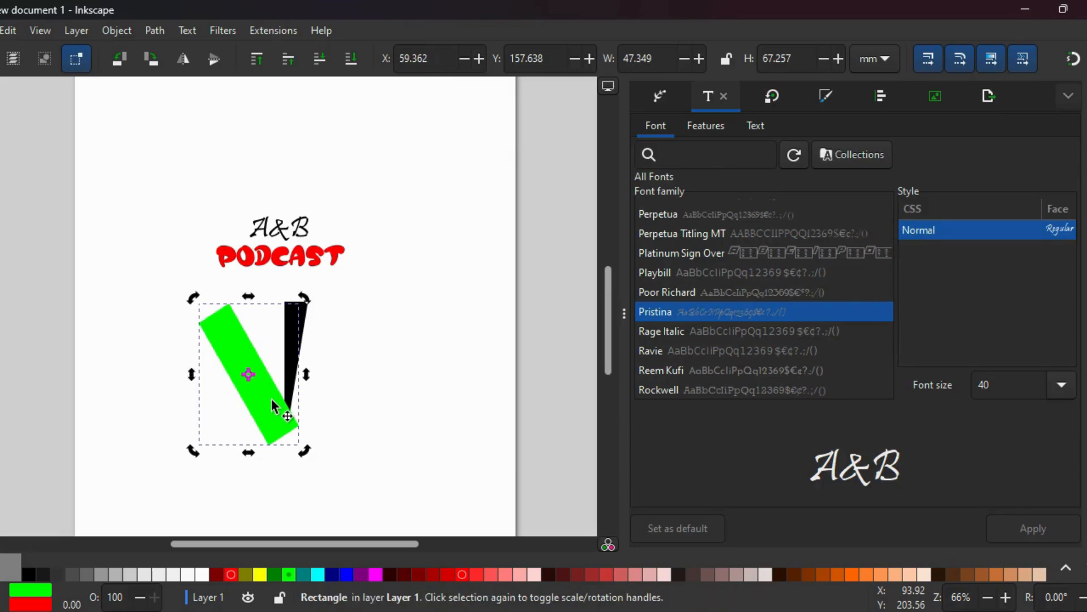
pyautogui.moveTo(304, 298); pyautogui.dragTo(326, 304)
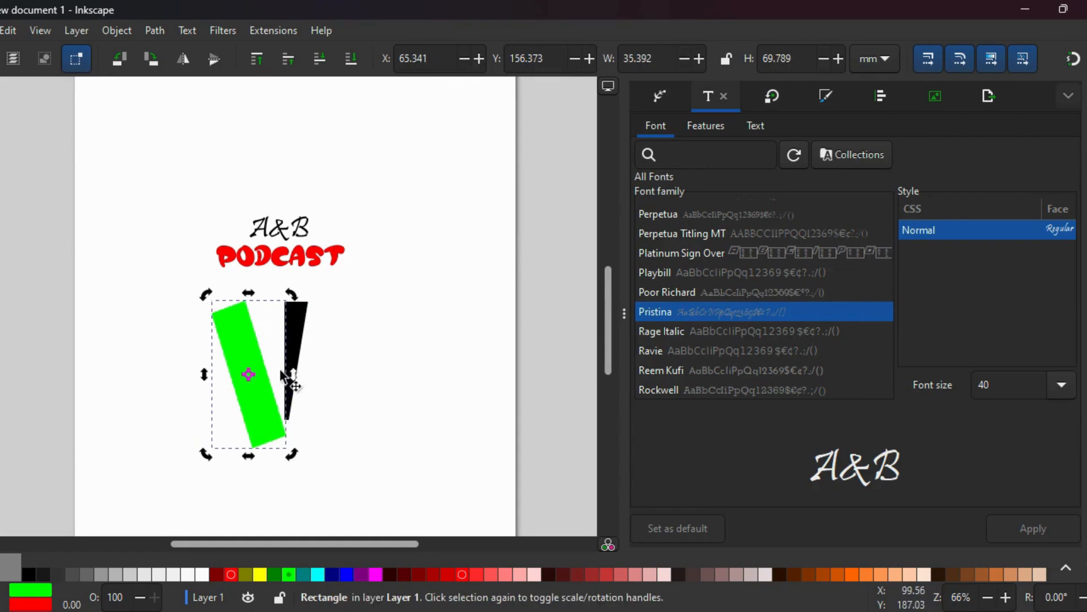
pyautogui.moveTo(250, 402)
pyautogui.mouseDown()
pyautogui.moveTo(277, 389)
pyautogui.moveTo(266, 399)
pyautogui.mouseUp()
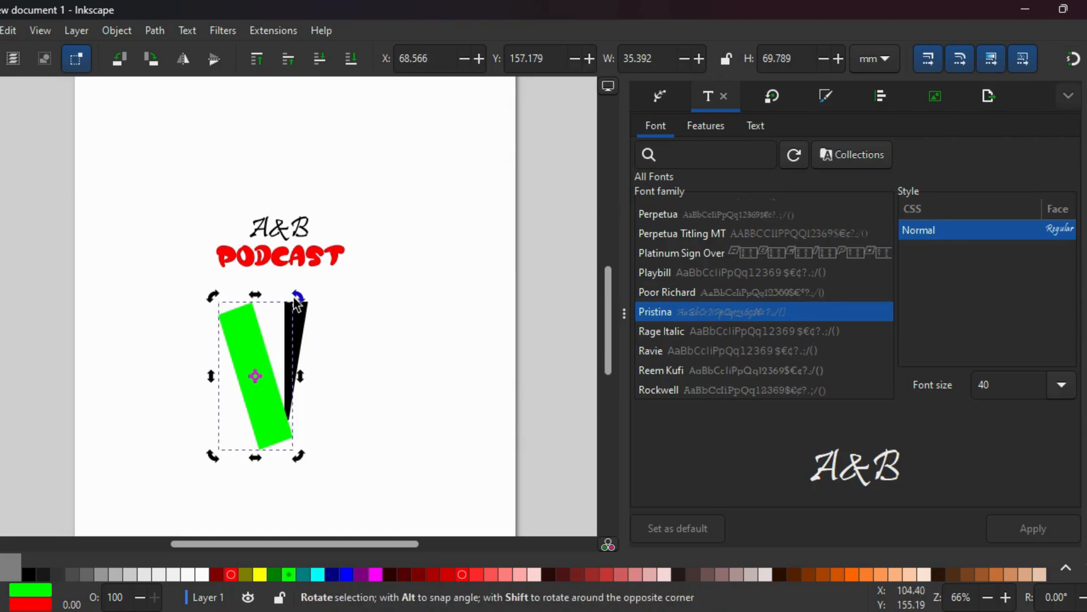
# Rotate the green rectangle closer to vertical and position it so it overlaps the left edge of the black wedge
pyautogui.moveTo(297, 300); pyautogui.dragTo(316, 308)
pyautogui.moveTo(266, 331); pyautogui.dragTo(266, 327)
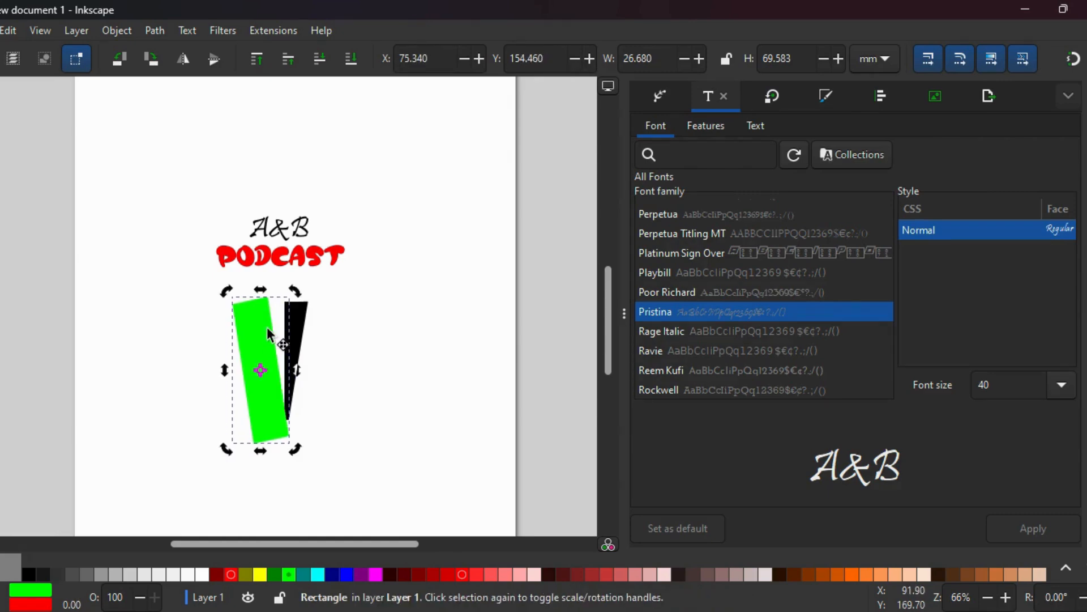
pyautogui.click(266, 327)
pyautogui.click(266, 327)
pyautogui.moveTo(298, 292); pyautogui.dragTo(306, 295)
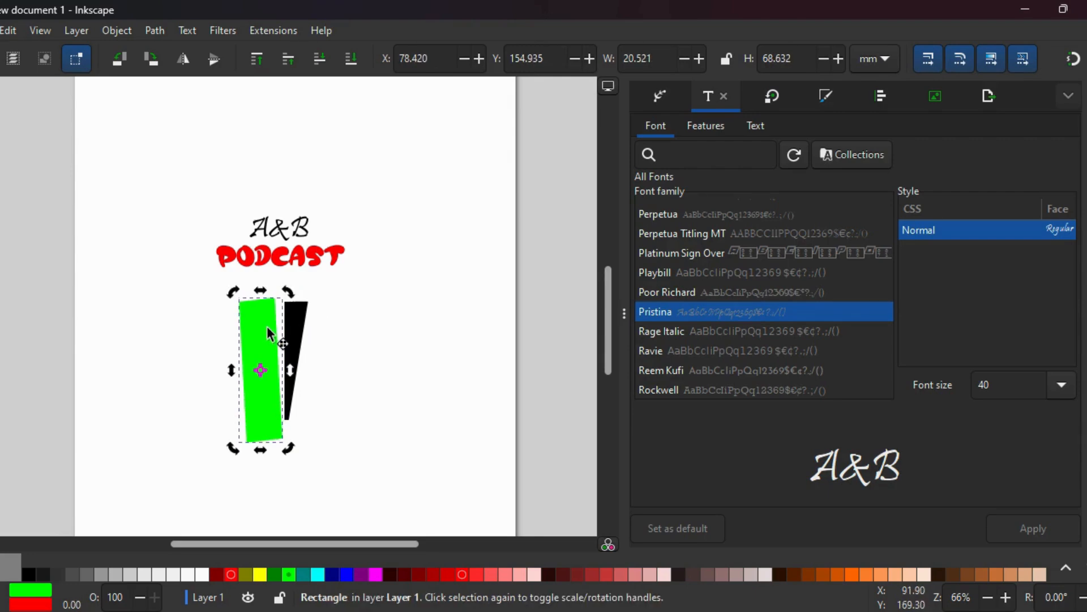
pyautogui.moveTo(267, 325); pyautogui.dragTo(278, 321)
# Subtract the green rectangle from the black wedge with the Difference operation, and move the resulting spike down and to the left
pyautogui.press('shift')
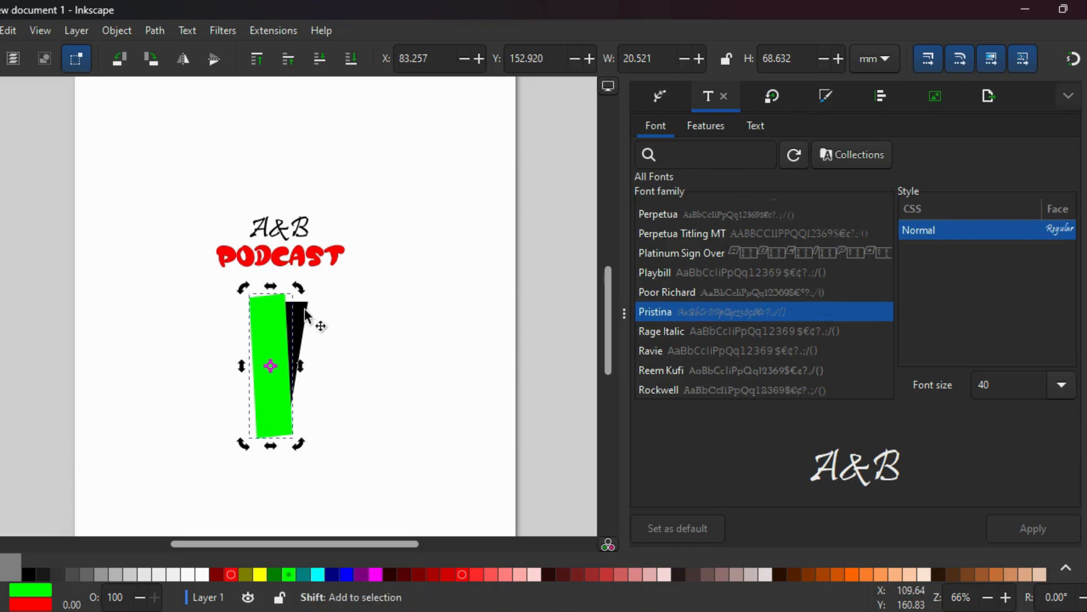
pyautogui.keyDown('shift'); pyautogui.click(305, 309); pyautogui.keyUp('shift')
pyautogui.press('shift')
pyautogui.press('shift')
pyautogui.press('shift')
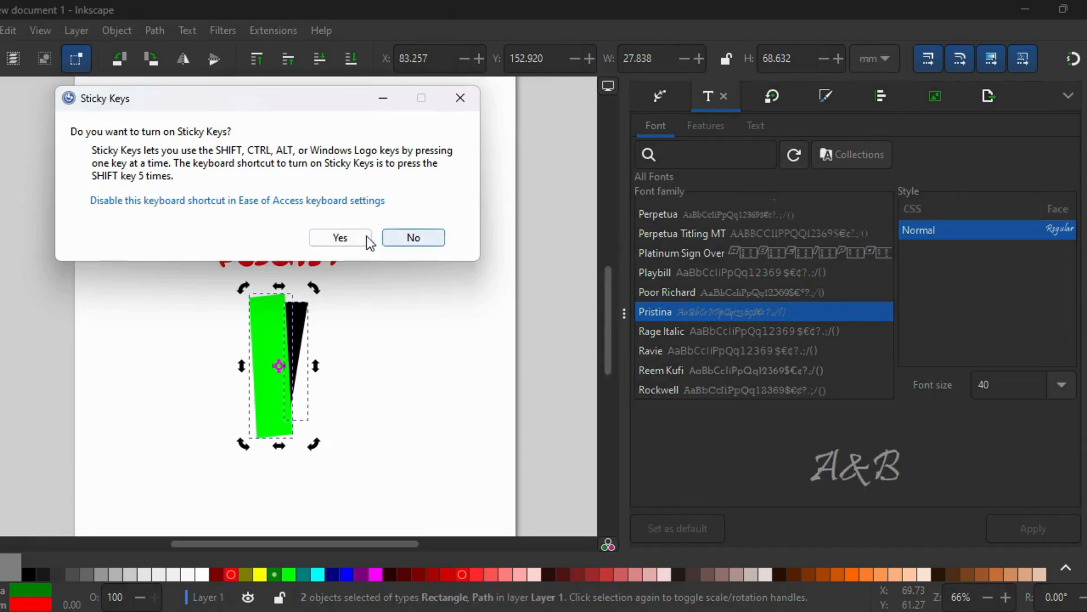
pyautogui.click(397, 236)
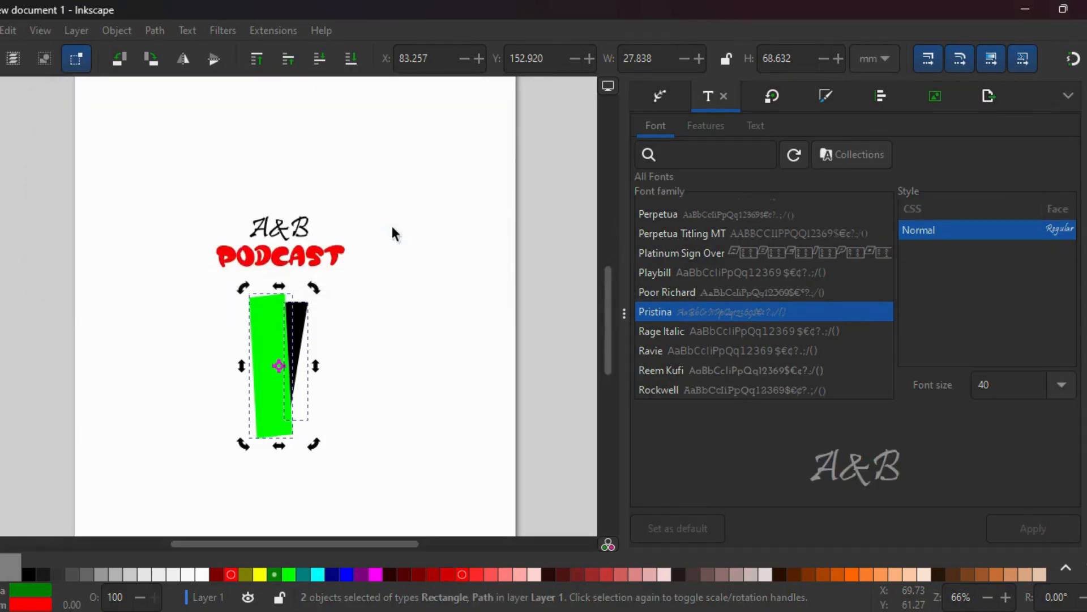
pyautogui.click(152, 30)
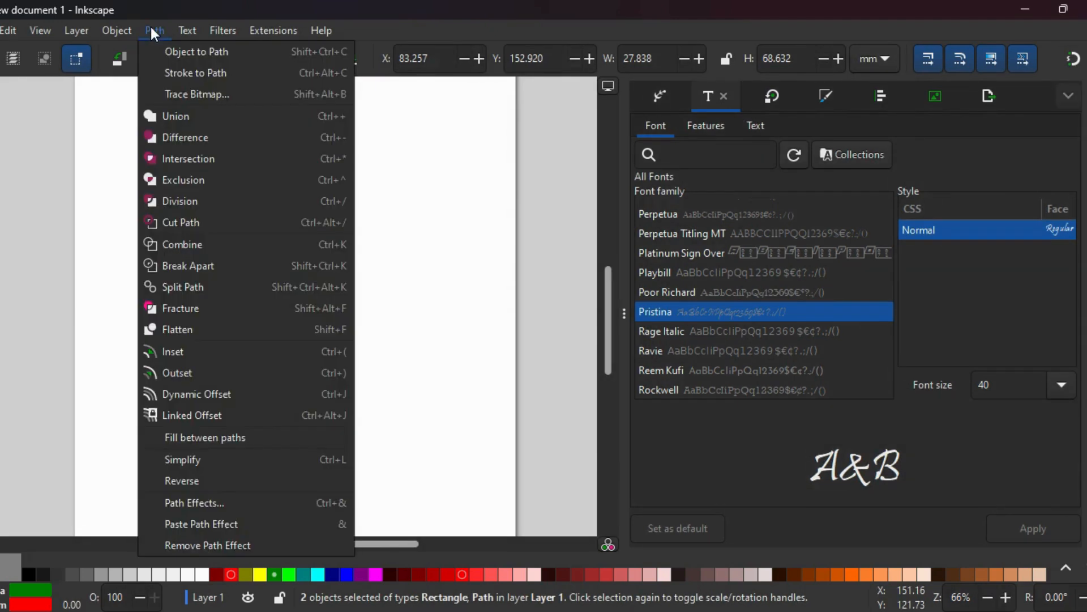
pyautogui.click(188, 136)
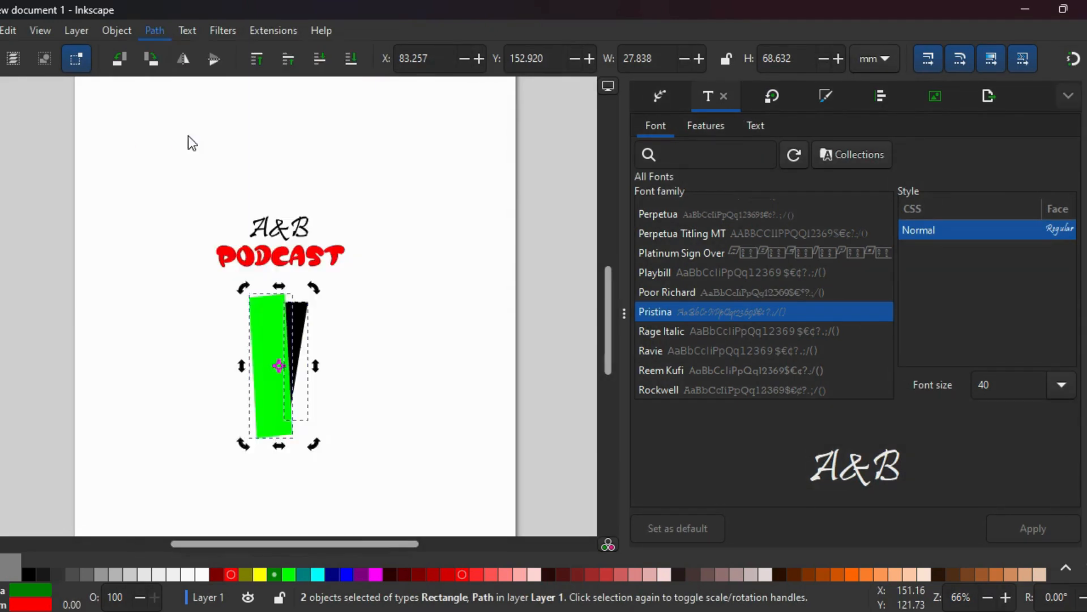
pyautogui.click(360, 359)
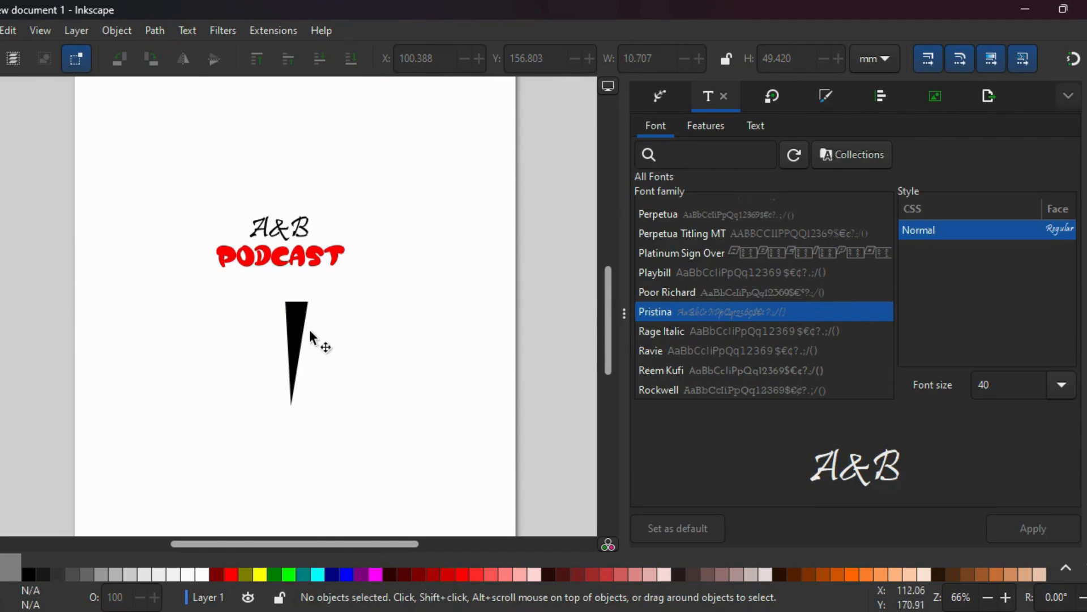
pyautogui.moveTo(297, 328); pyautogui.dragTo(246, 358)
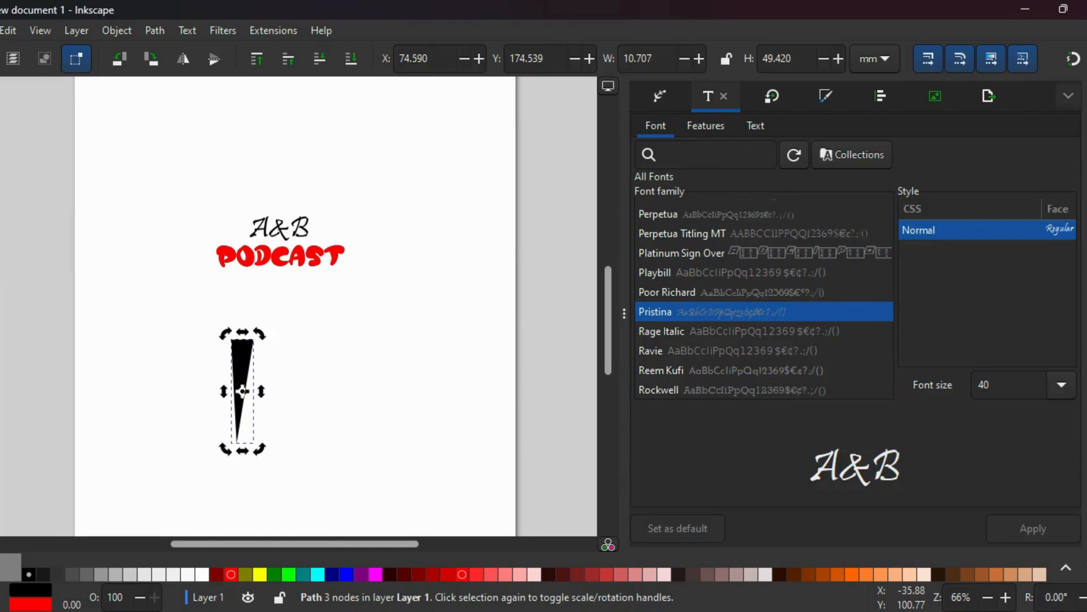
# Draw an ellipse about 23 by 24 mm above and to the left of the A&B text, and fill it black
pyautogui.click(2, 205)
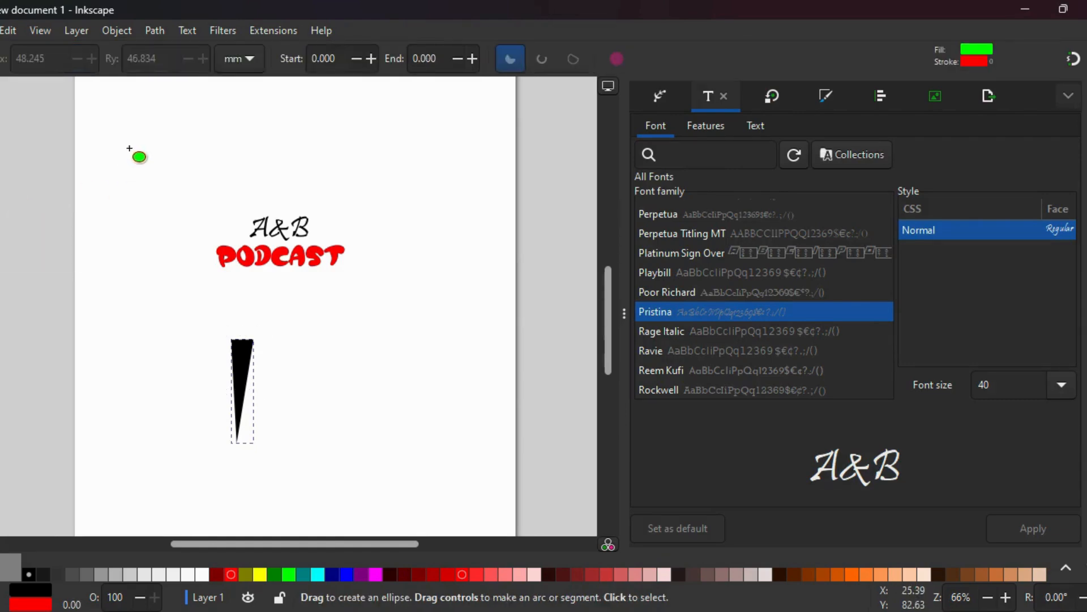
pyautogui.moveTo(126, 146); pyautogui.dragTo(175, 197)
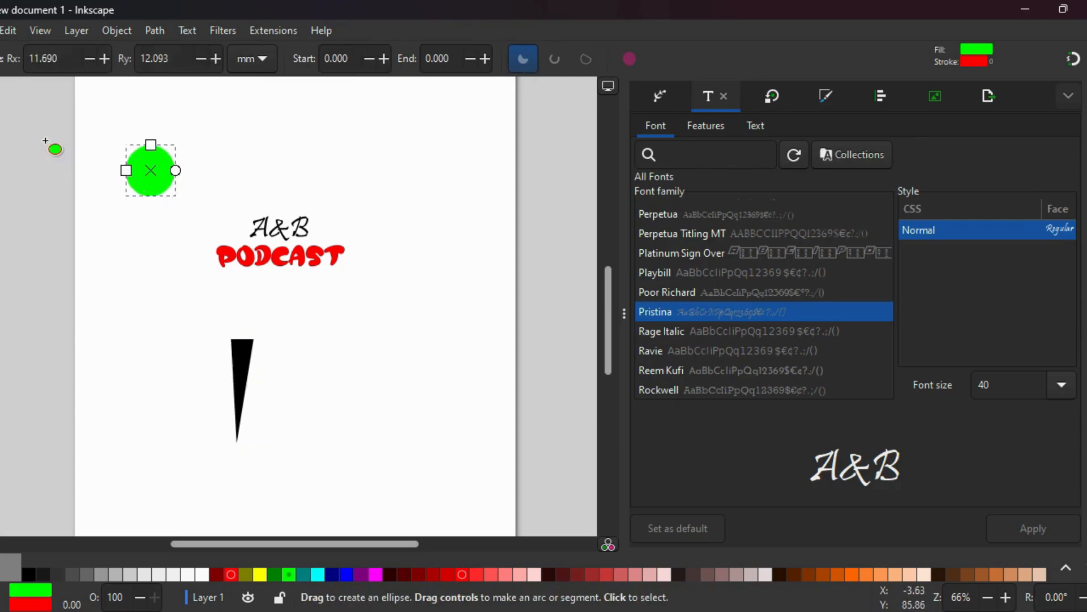
pyautogui.press('s')
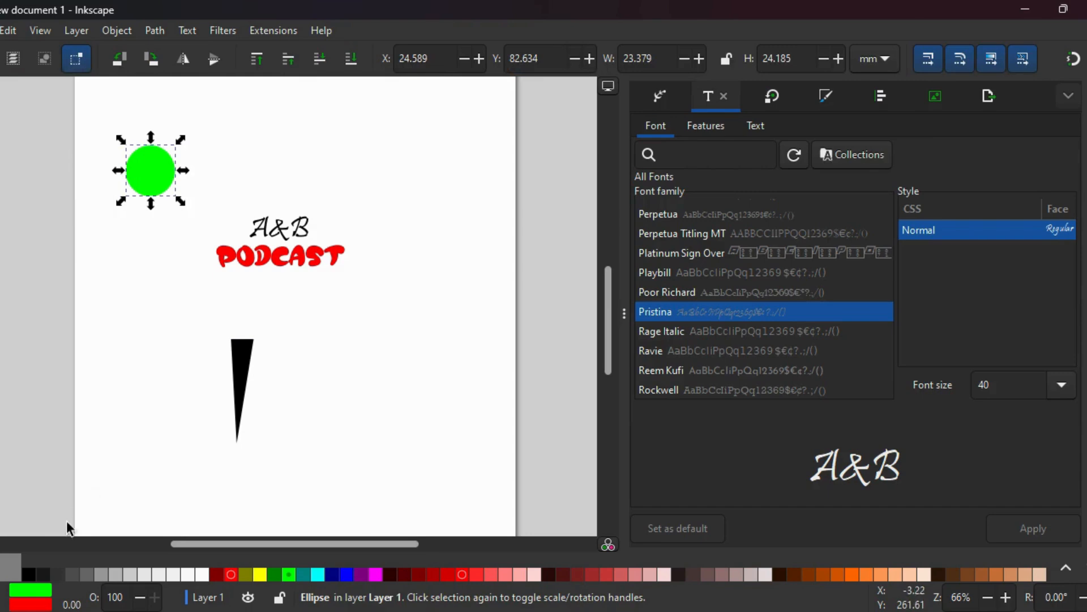
pyautogui.click(28, 574)
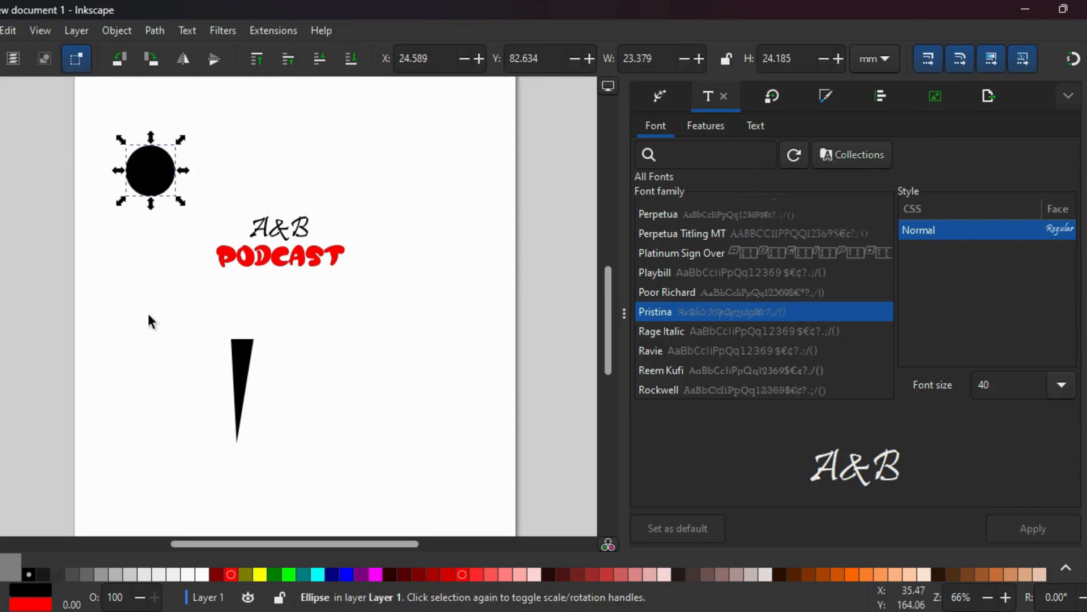
# Scale the black ellipse down to about 18 by 19 mm and place it over the wide upper end of the spike
pyautogui.moveTo(162, 176); pyautogui.dragTo(258, 343)
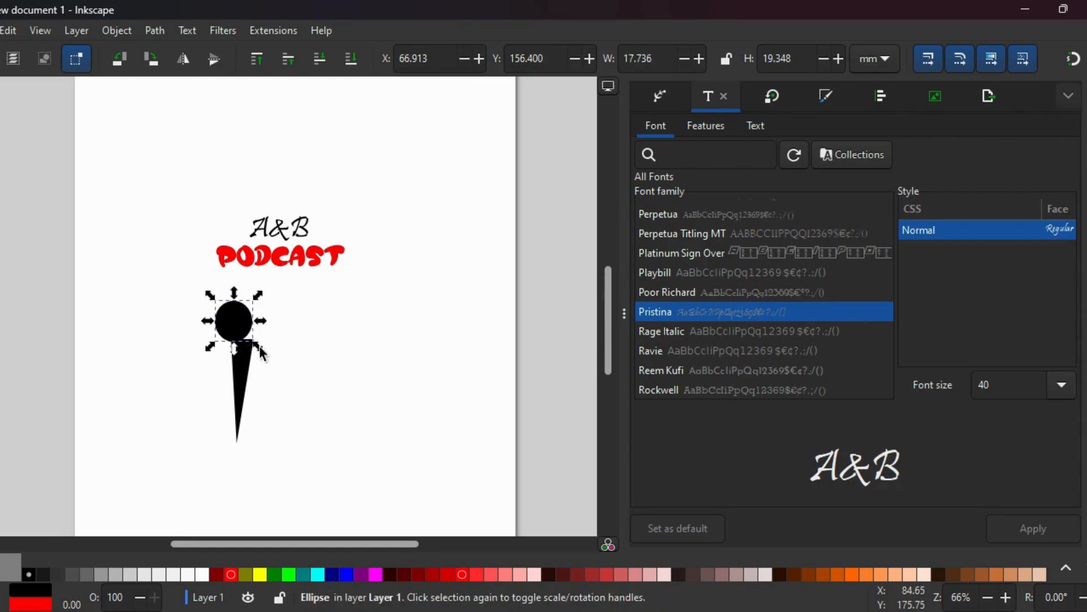
pyautogui.moveTo(226, 310); pyautogui.dragTo(239, 327)
pyautogui.click(330, 353)
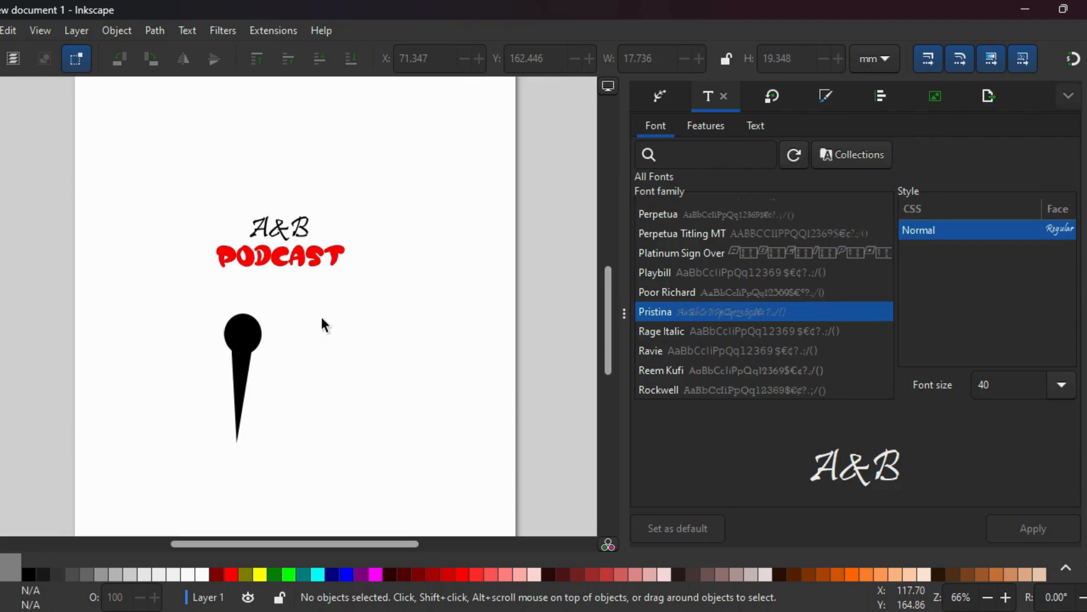
# Merge the ellipse and spike into one microphone shape with Union, and shorten it to about 45 mm high beneath the PODCAST text
pyautogui.click(247, 333)
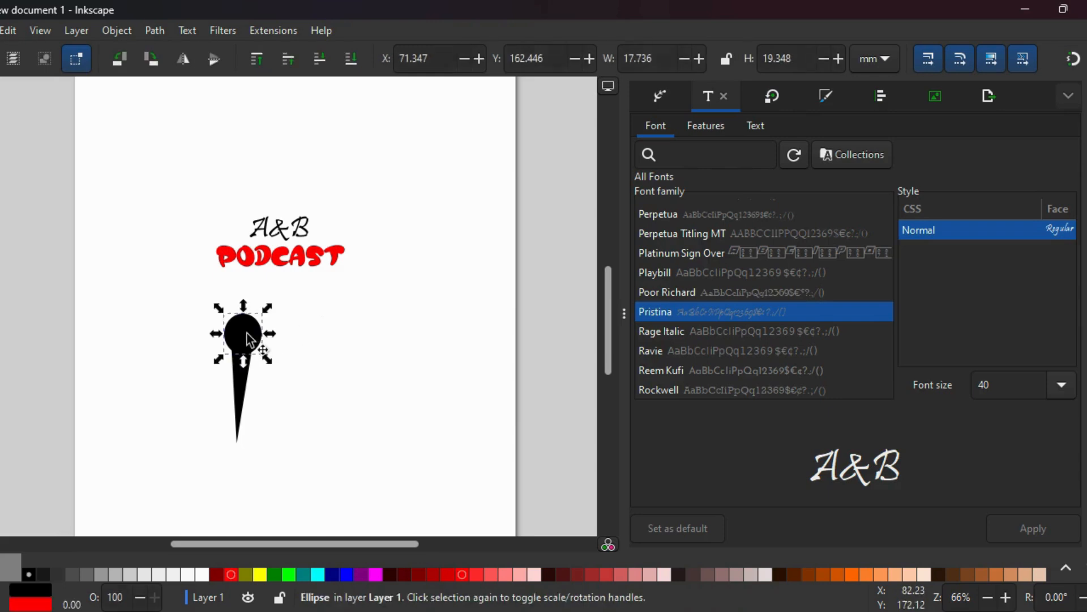
pyautogui.keyDown('shift'); pyautogui.click(244, 387); pyautogui.keyUp('shift')
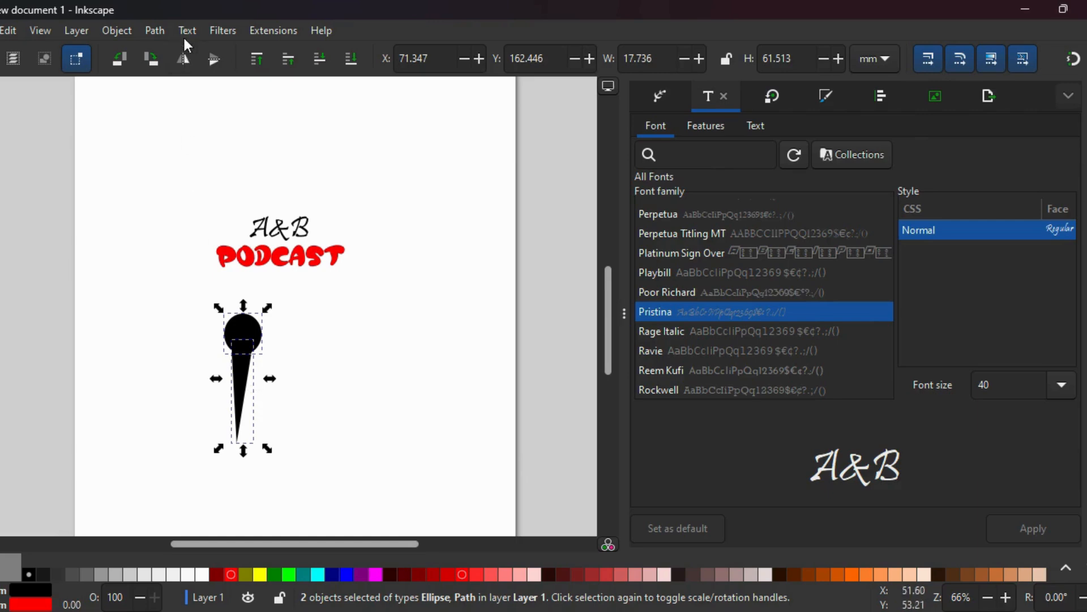
pyautogui.click(155, 31)
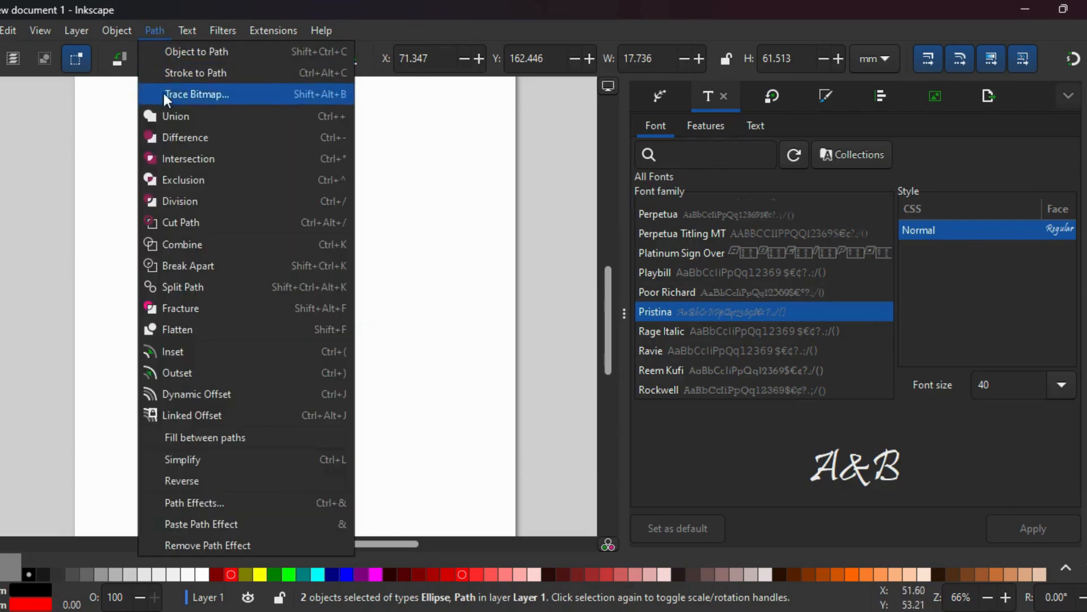
pyautogui.click(181, 116)
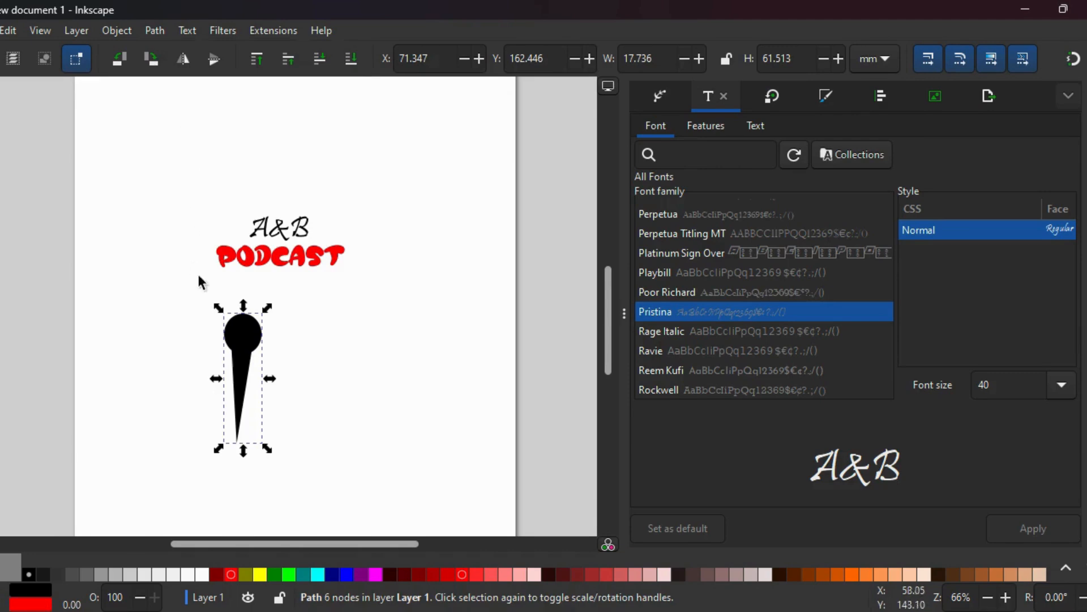
pyautogui.moveTo(244, 325); pyautogui.dragTo(334, 310)
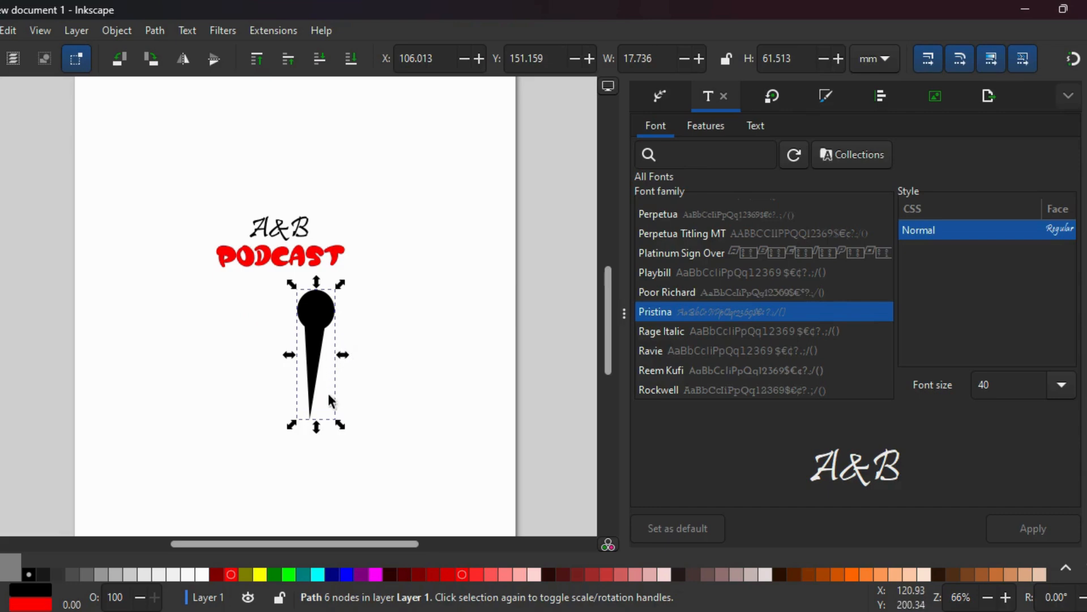
pyautogui.moveTo(341, 426); pyautogui.dragTo(342, 390)
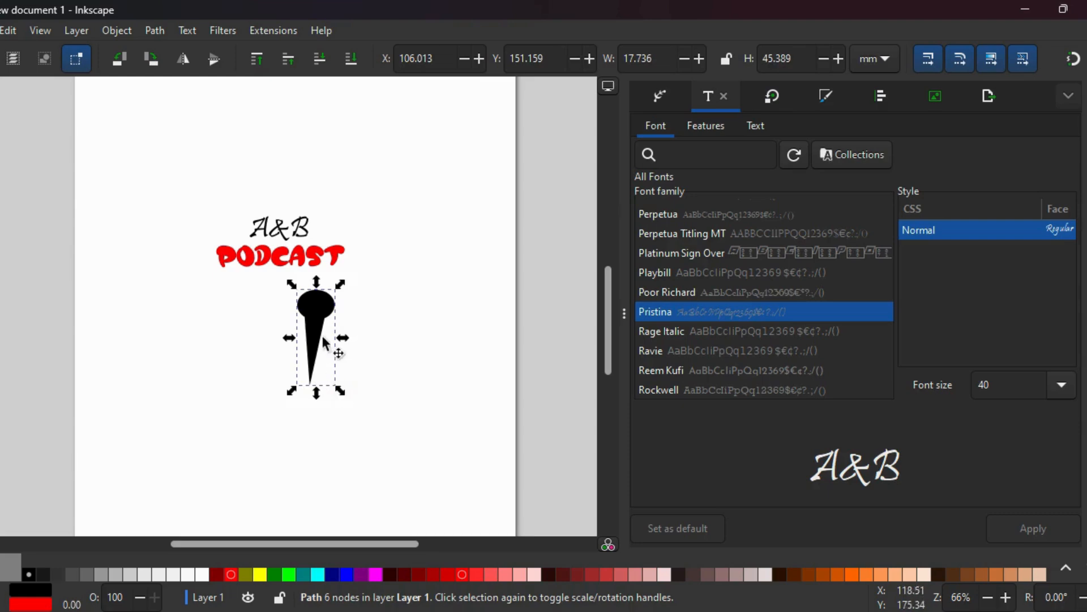
# Rotate the microphone clockwise so its head points to the upper right, and place it below the end of the PODCAST text
pyautogui.moveTo(319, 306); pyautogui.dragTo(346, 198)
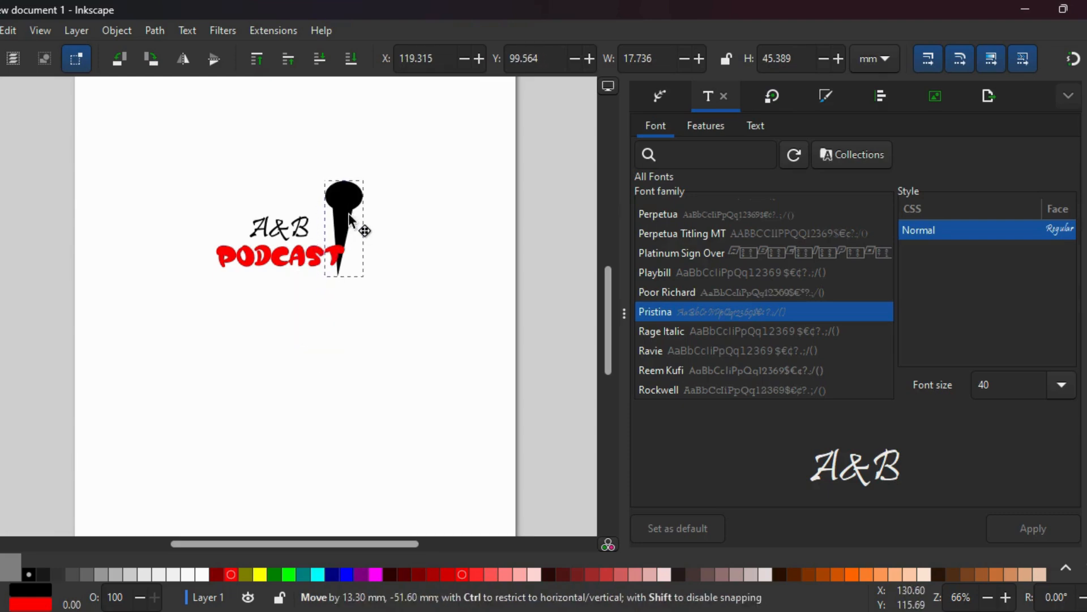
pyautogui.click(351, 220)
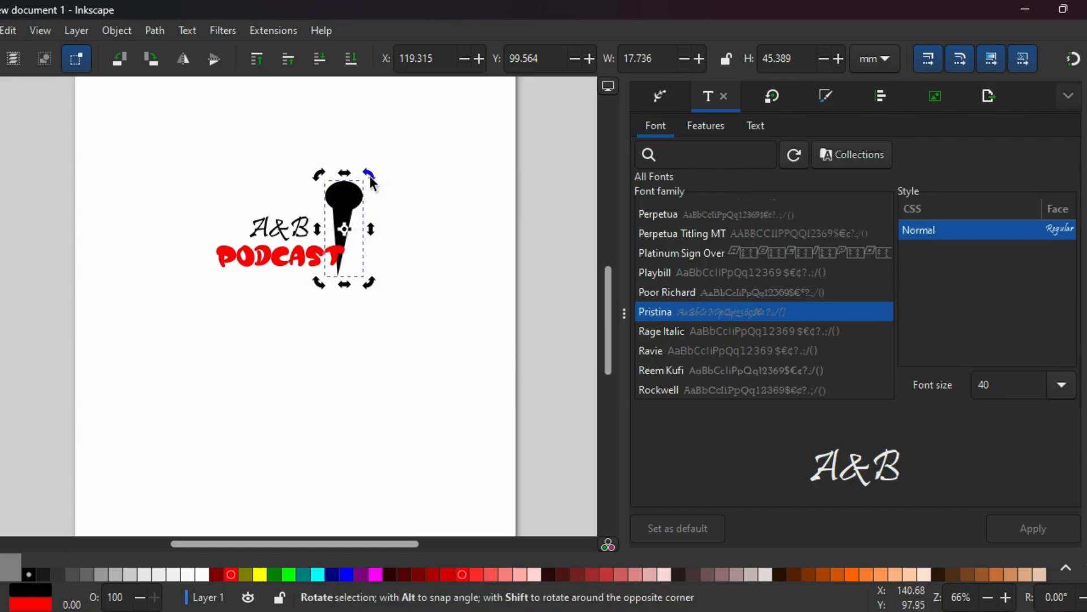
pyautogui.moveTo(372, 180); pyautogui.dragTo(341, 320)
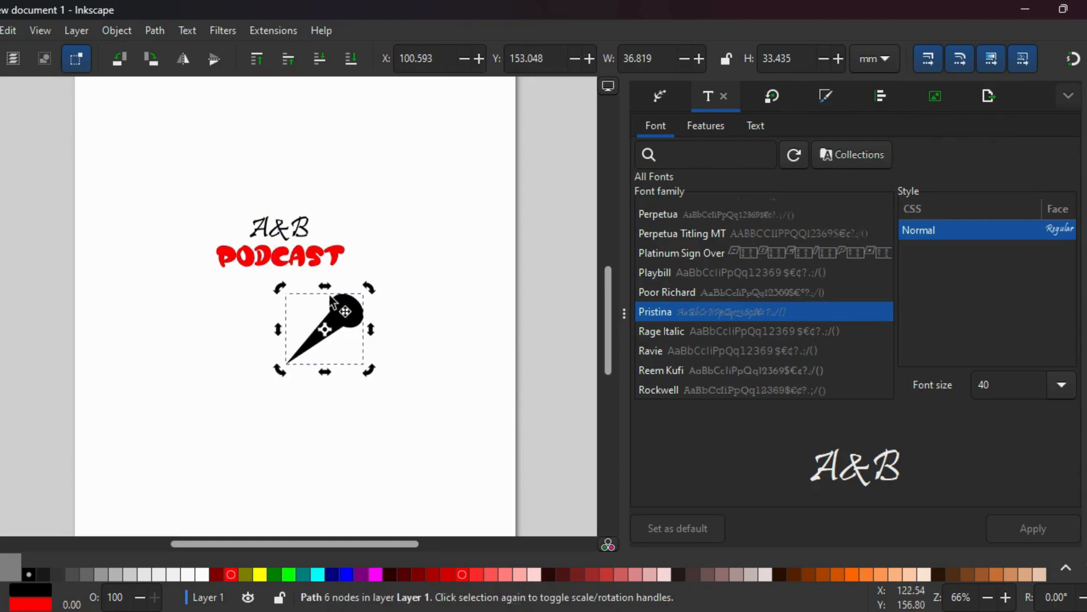
# Move the PODCAST text down beside the microphone's handle and place the A&B text directly above it
pyautogui.click(319, 262)
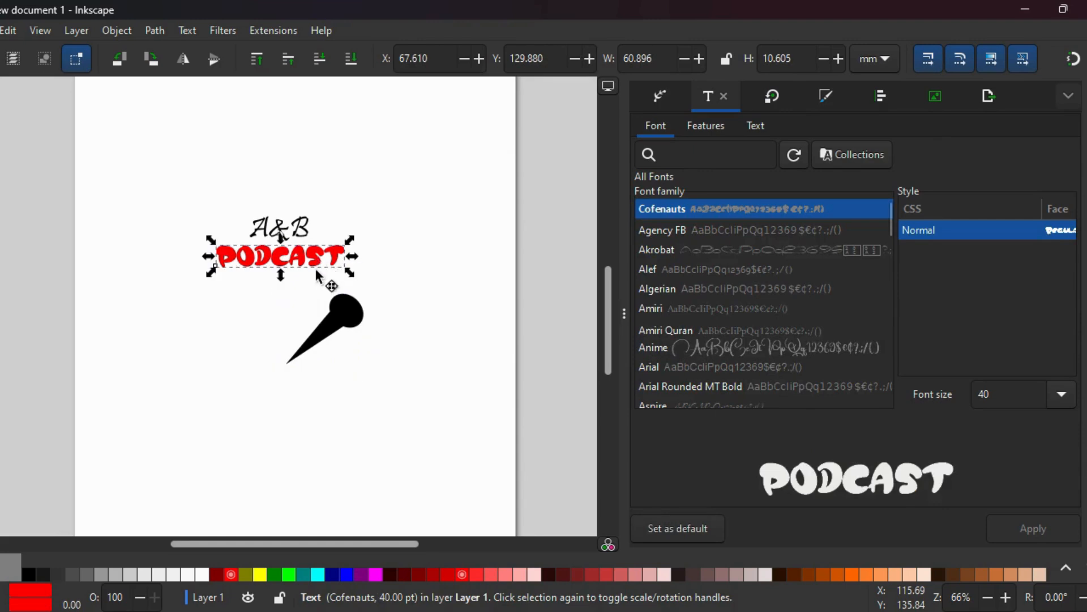
pyautogui.moveTo(316, 270); pyautogui.dragTo(288, 328)
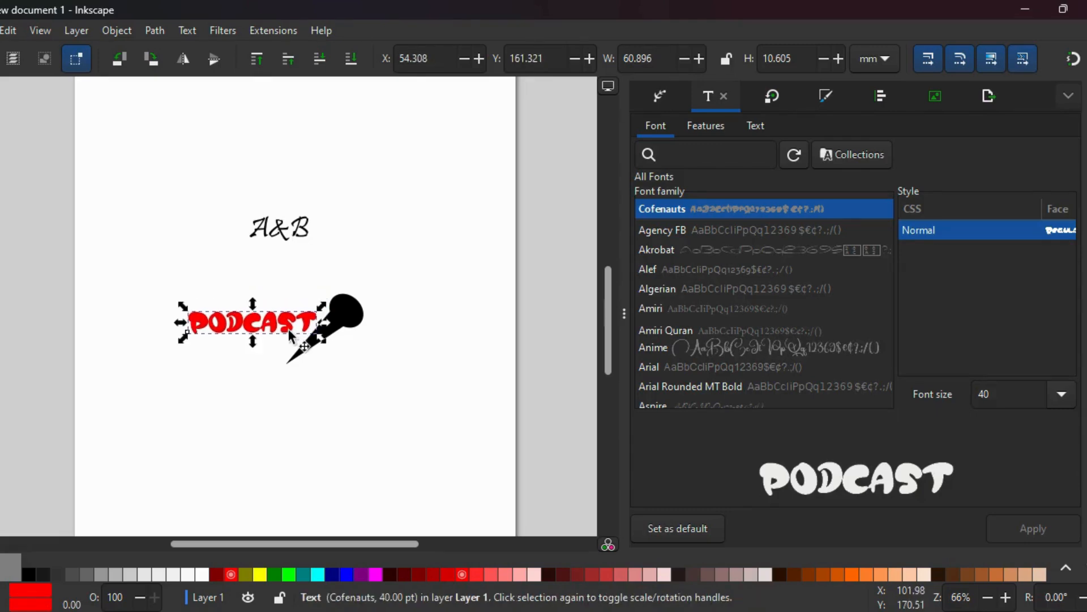
pyautogui.click(281, 228)
pyautogui.moveTo(281, 229); pyautogui.dragTo(266, 303)
pyautogui.click(372, 352)
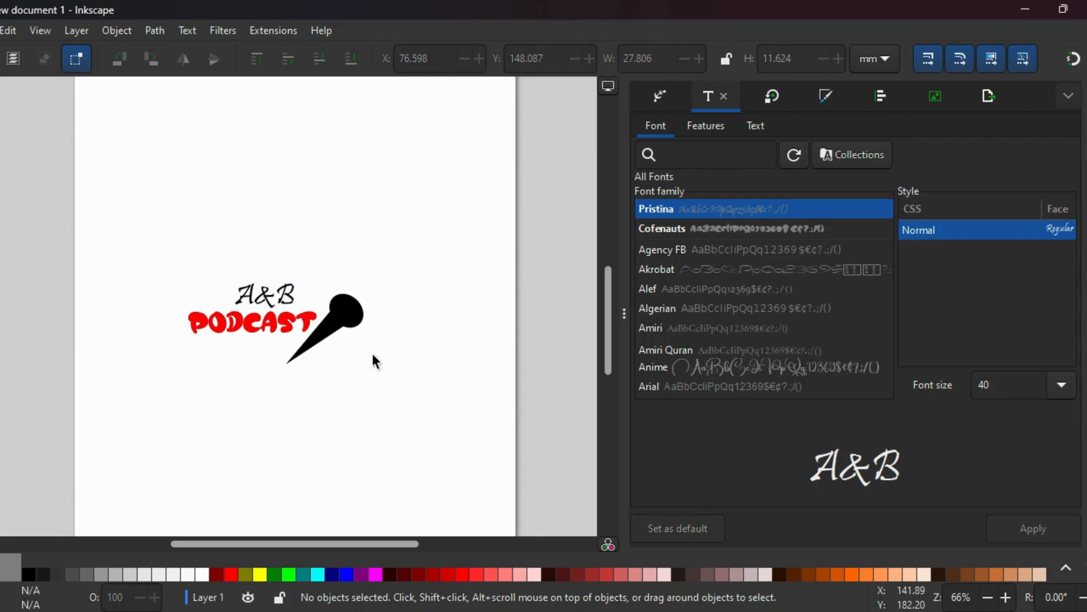
# Shrink the microphone to about 20 by 20 mm and place it beside the A&B text, above the end of PODCAST
pyautogui.click(351, 325)
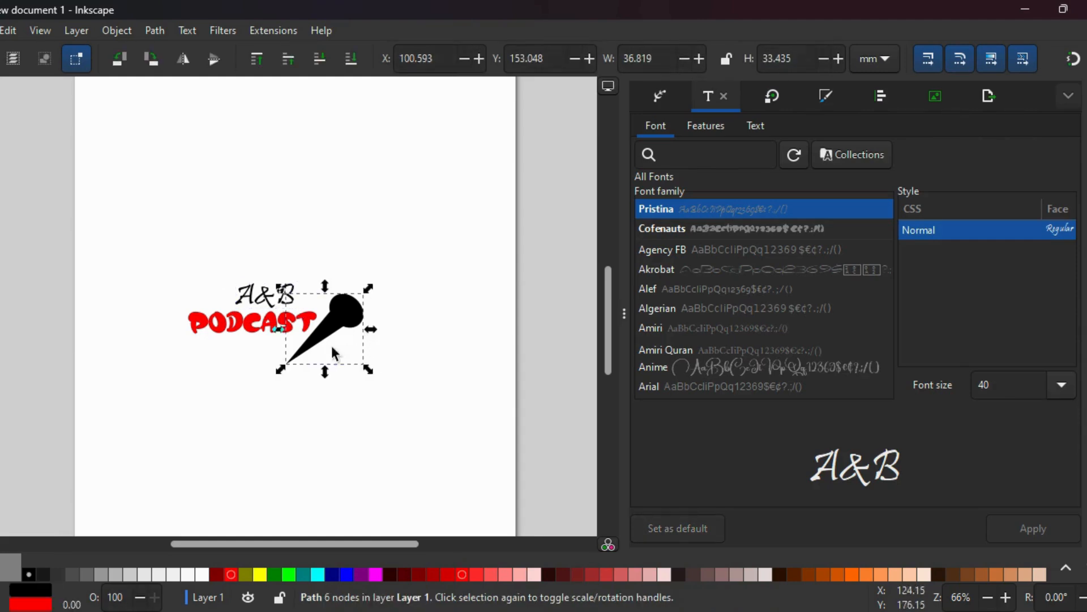
pyautogui.moveTo(282, 374); pyautogui.dragTo(307, 343)
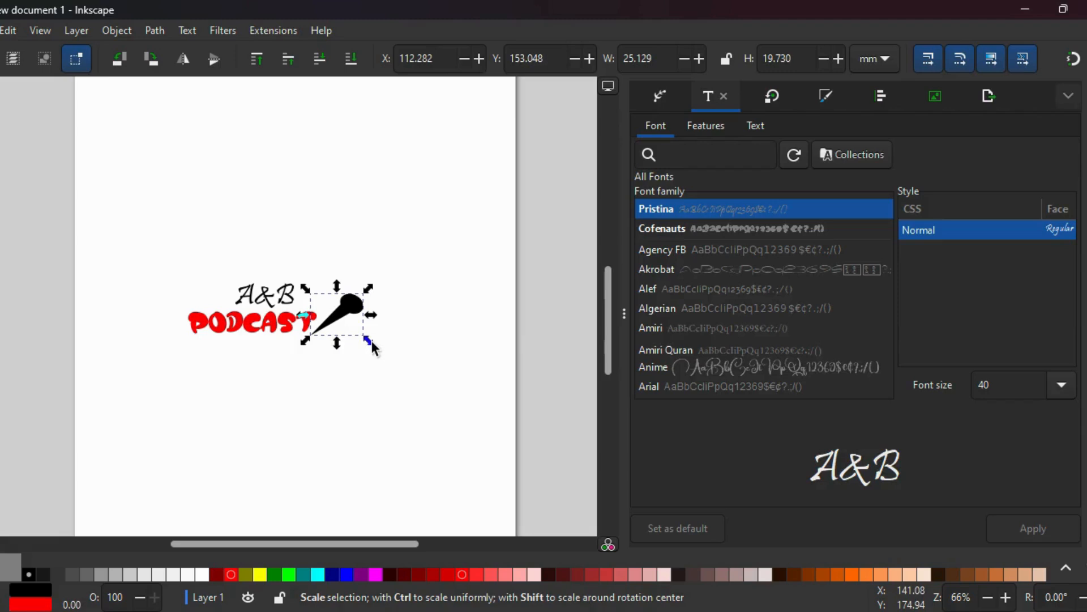
pyautogui.moveTo(371, 341); pyautogui.dragTo(376, 344)
pyautogui.moveTo(376, 348); pyautogui.dragTo(377, 350)
pyautogui.moveTo(304, 347); pyautogui.dragTo(308, 303)
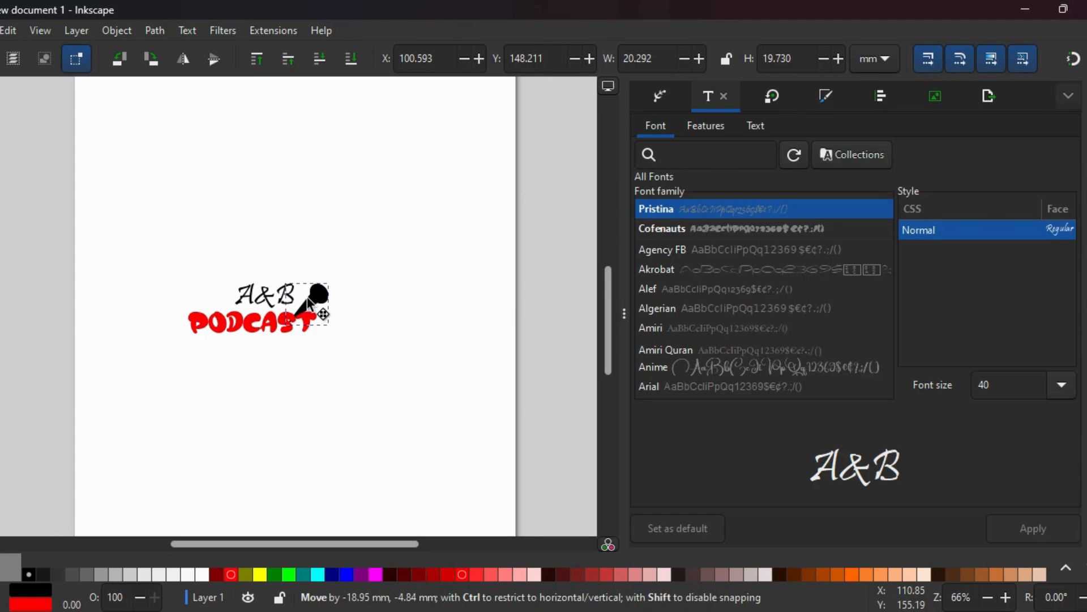
# Move the A&B text slightly left, away from the microphone, keeping it above the PODCAST text
pyautogui.click(374, 305)
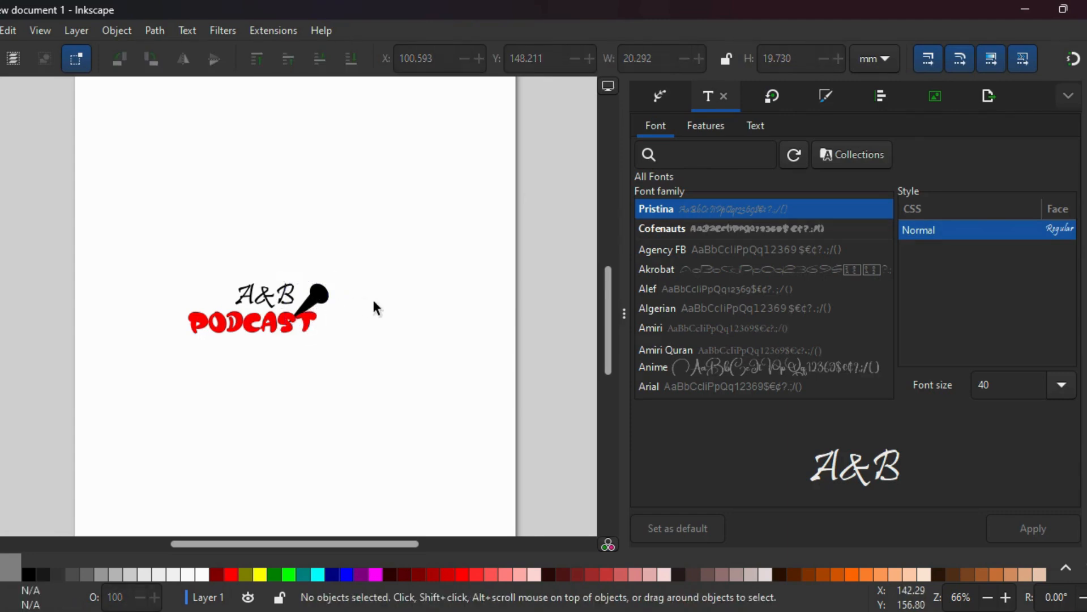
pyautogui.click(264, 292)
pyautogui.moveTo(264, 291); pyautogui.dragTo(254, 295)
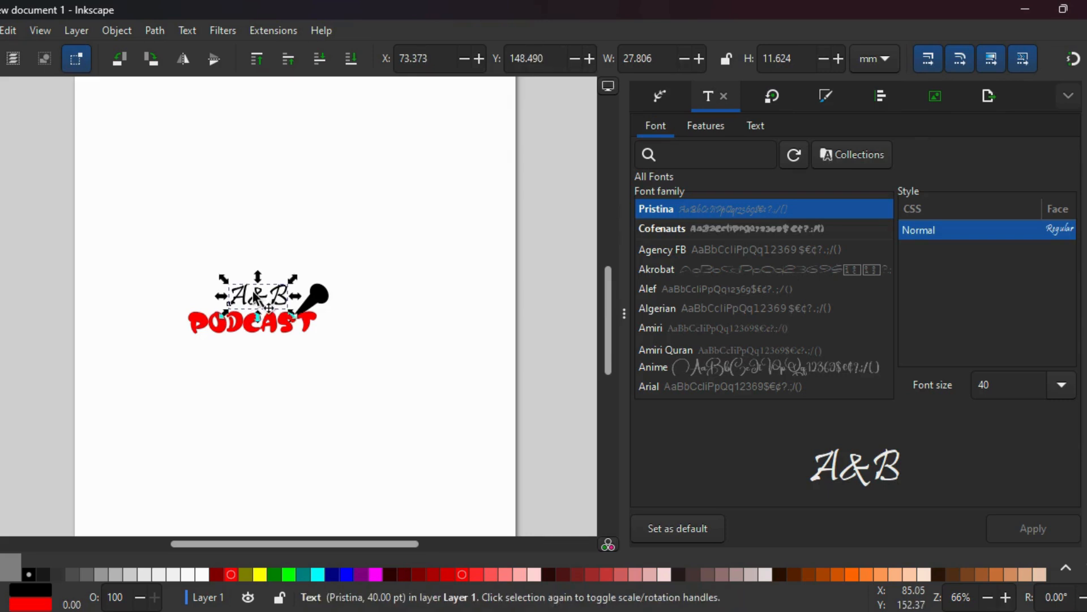
pyautogui.click(402, 288)
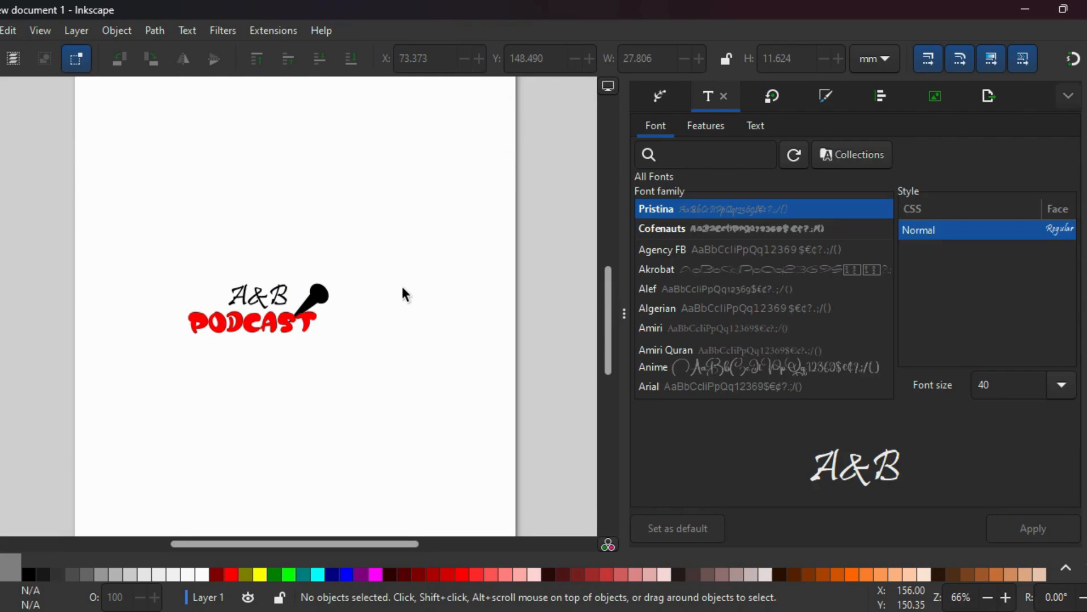
# Try a red fill on the microphone, and return its fill to black
pyautogui.click(320, 297)
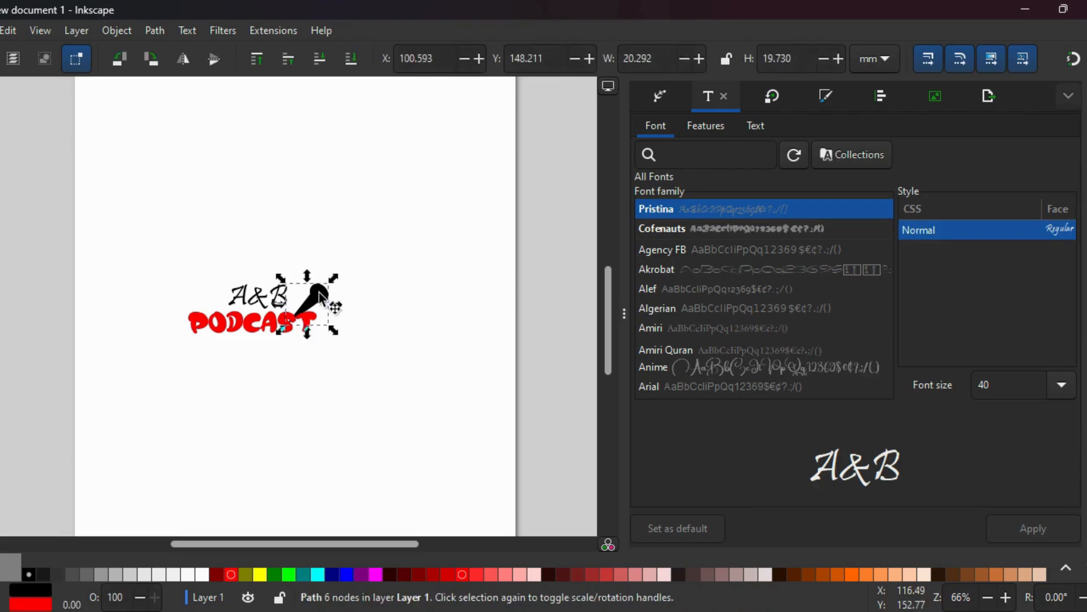
pyautogui.click(230, 574)
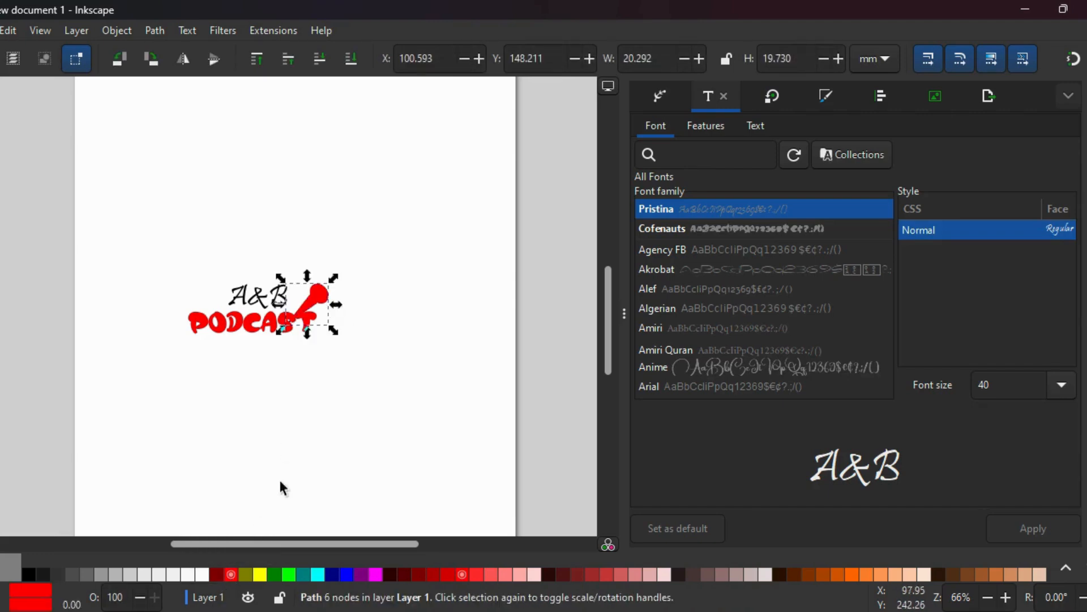
pyautogui.click(257, 384)
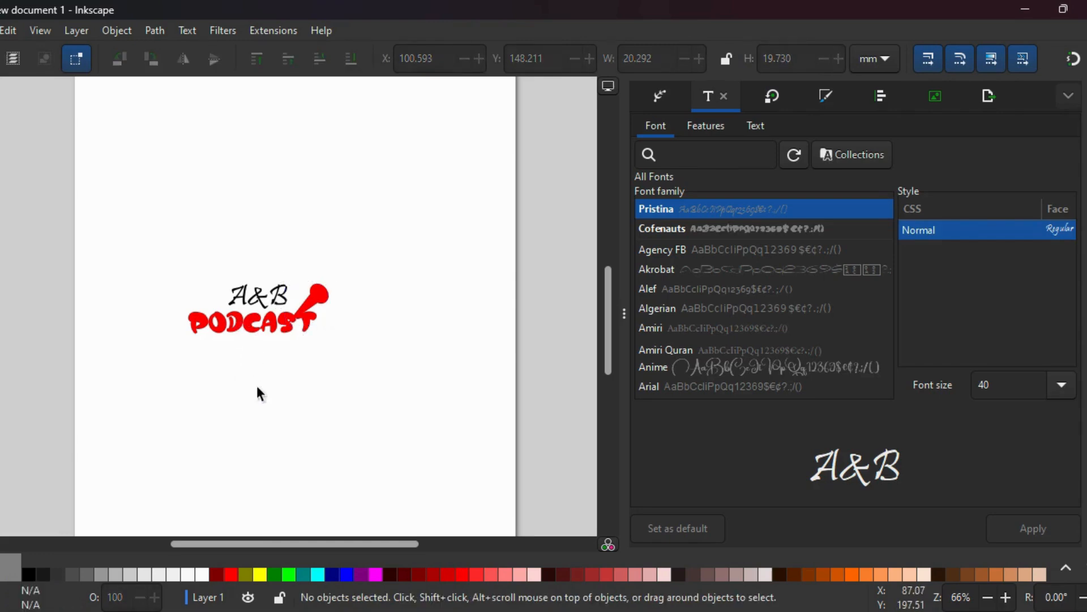
pyautogui.click(318, 297)
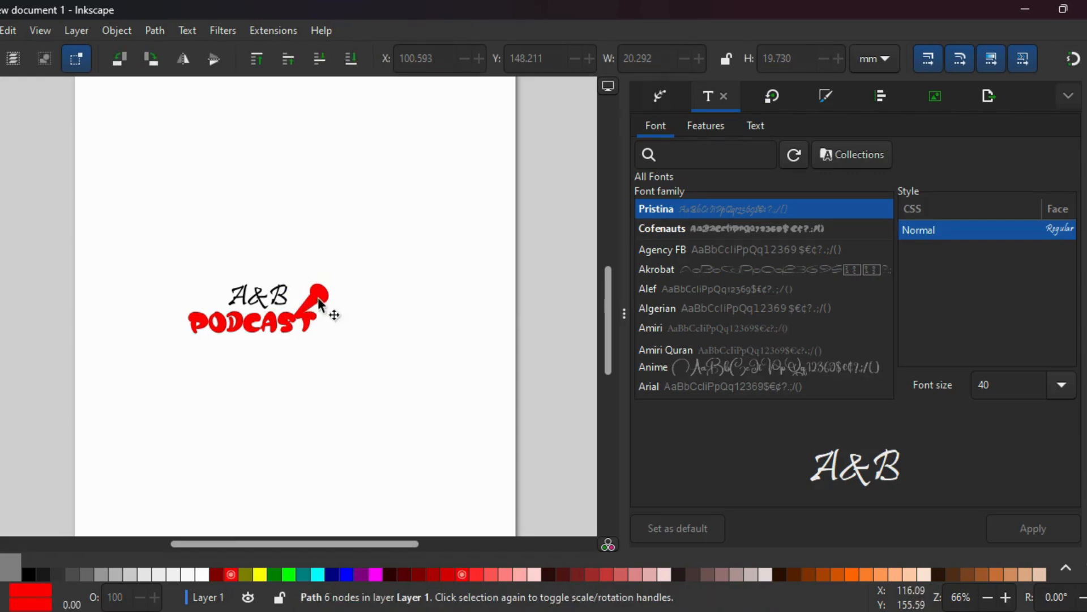
pyautogui.click(28, 575)
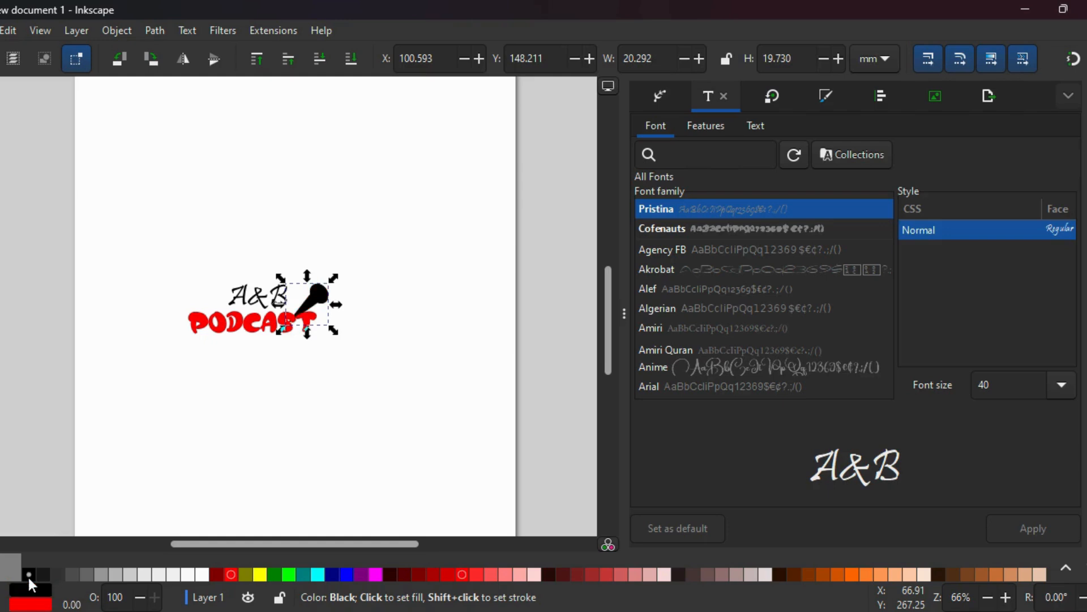
pyautogui.click(238, 327)
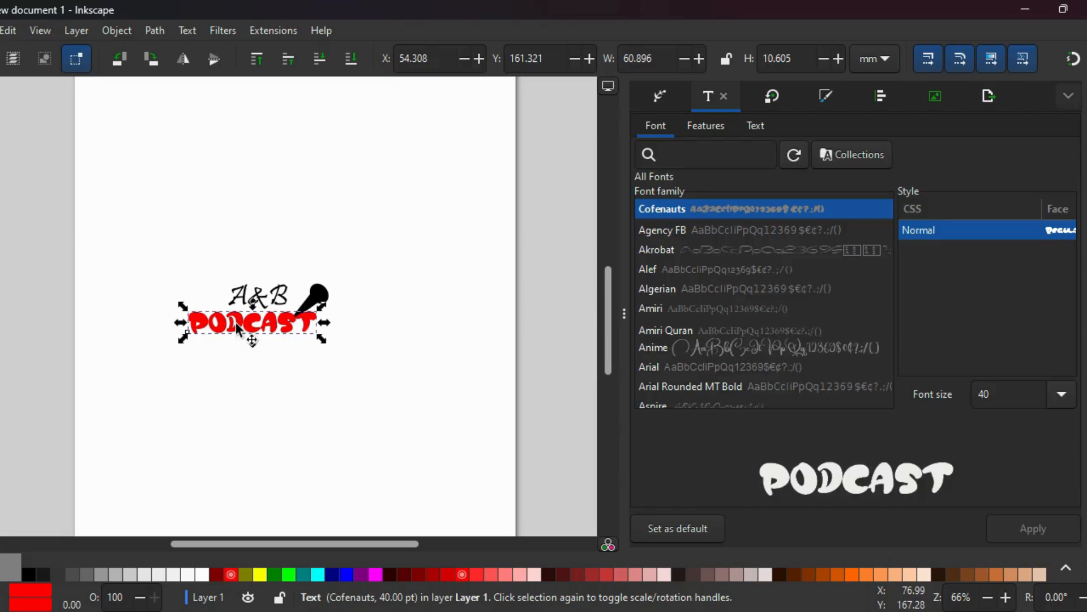
pyautogui.click(315, 300)
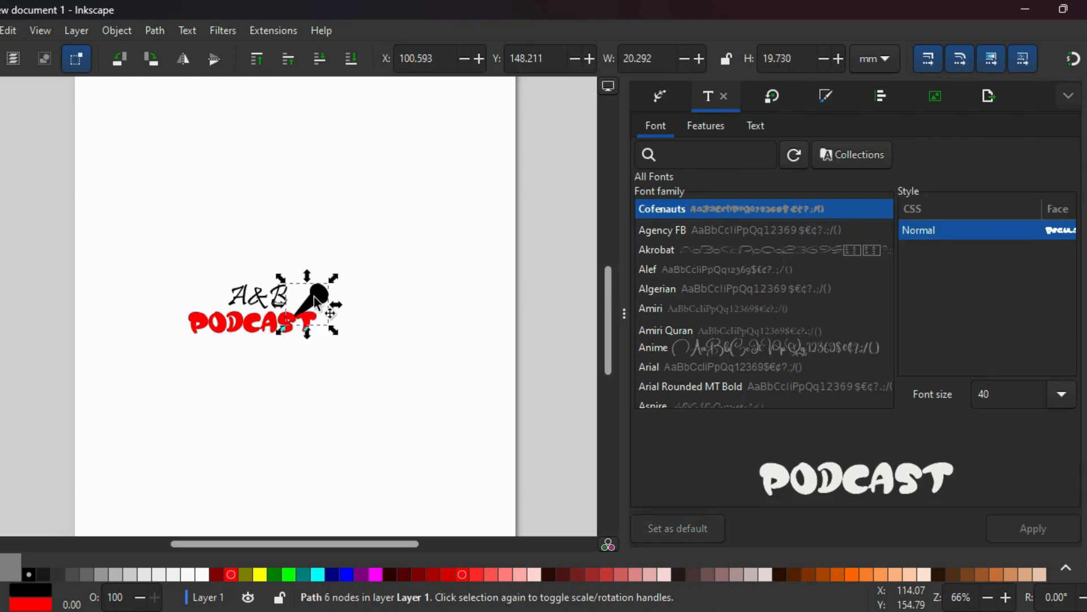
pyautogui.click(401, 332)
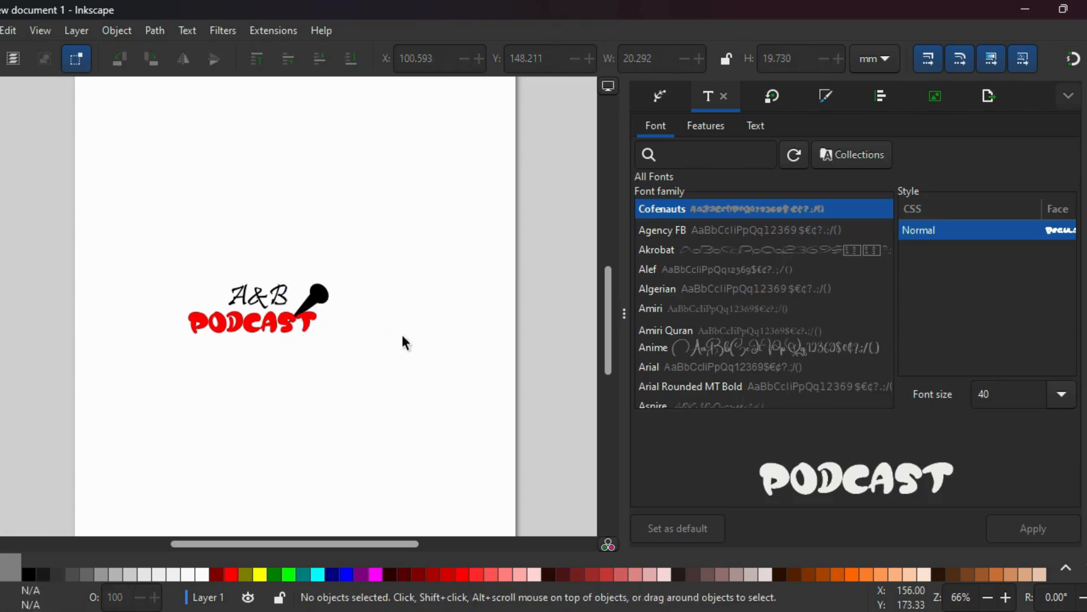
# Lower the PODCAST text by about 3.6 mm and the A&B text above it by about 2.4 mm
pyautogui.click(289, 321)
pyautogui.moveTo(287, 322); pyautogui.dragTo(288, 332)
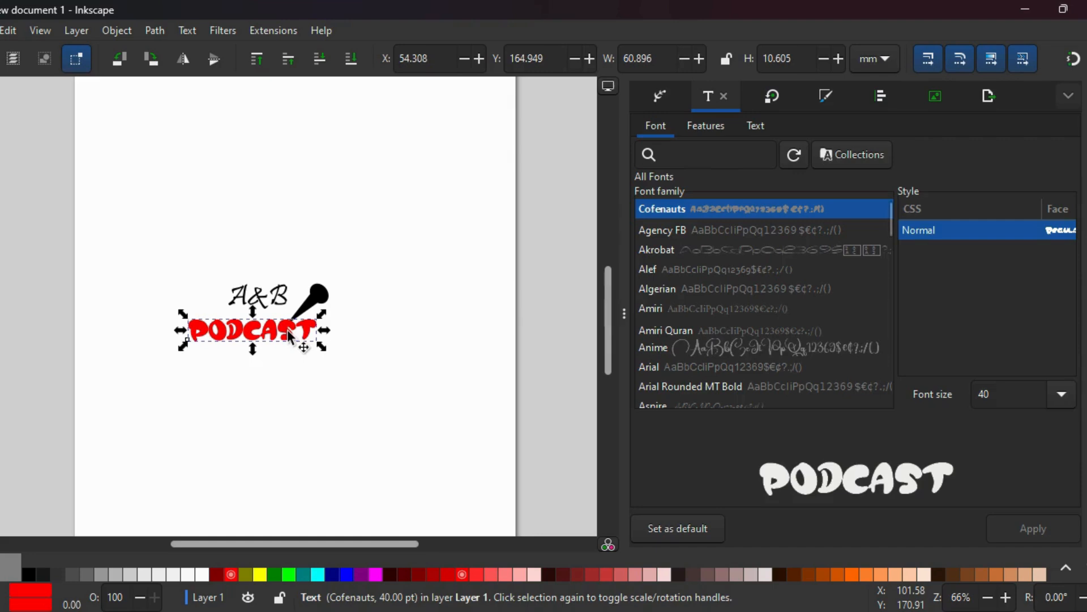
pyautogui.click(270, 298)
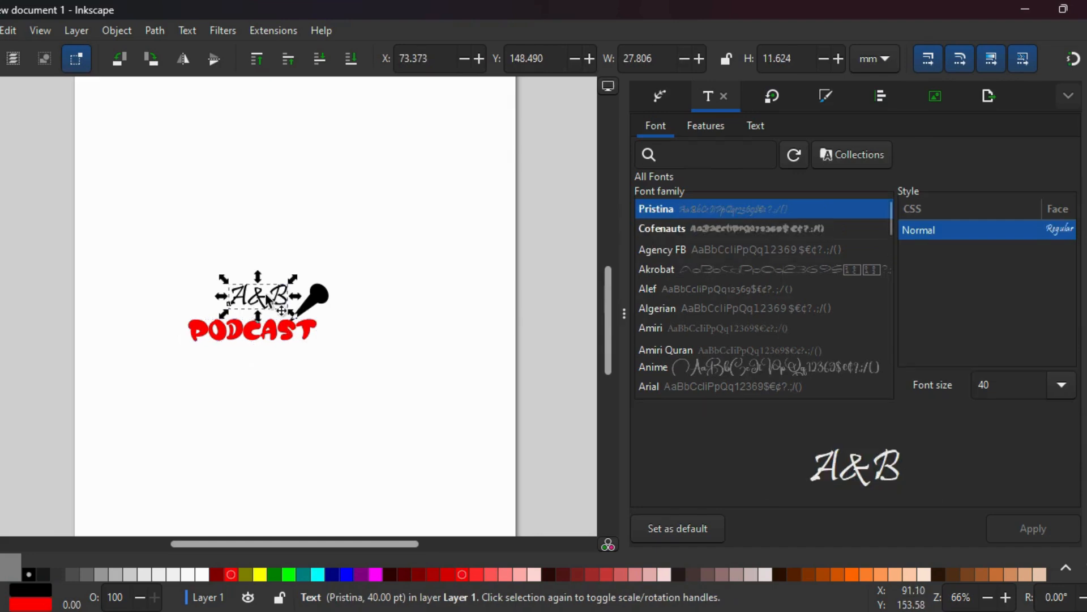
pyautogui.moveTo(266, 295); pyautogui.dragTo(266, 304)
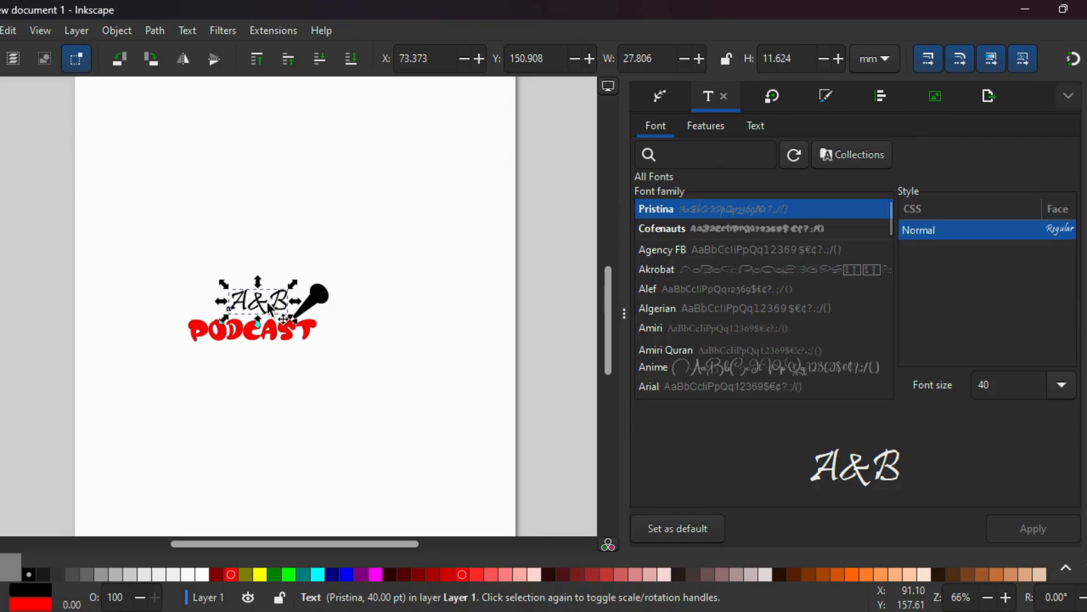
pyautogui.click(363, 254)
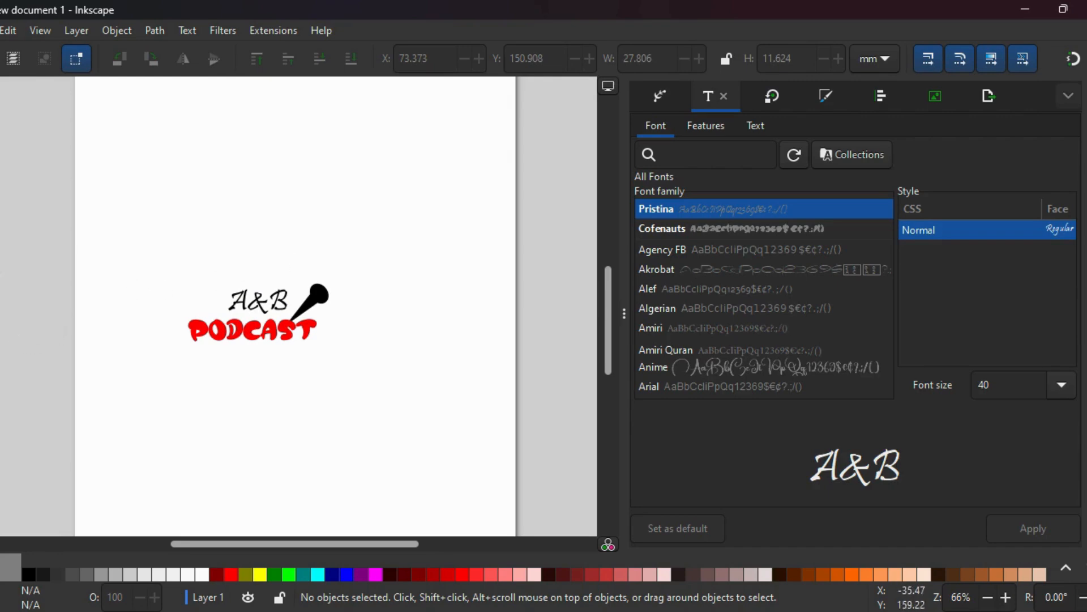
# Draw a rectangle about 112 by 55 mm over the upper part of the logo and fill it with aqua
pyautogui.press('r')
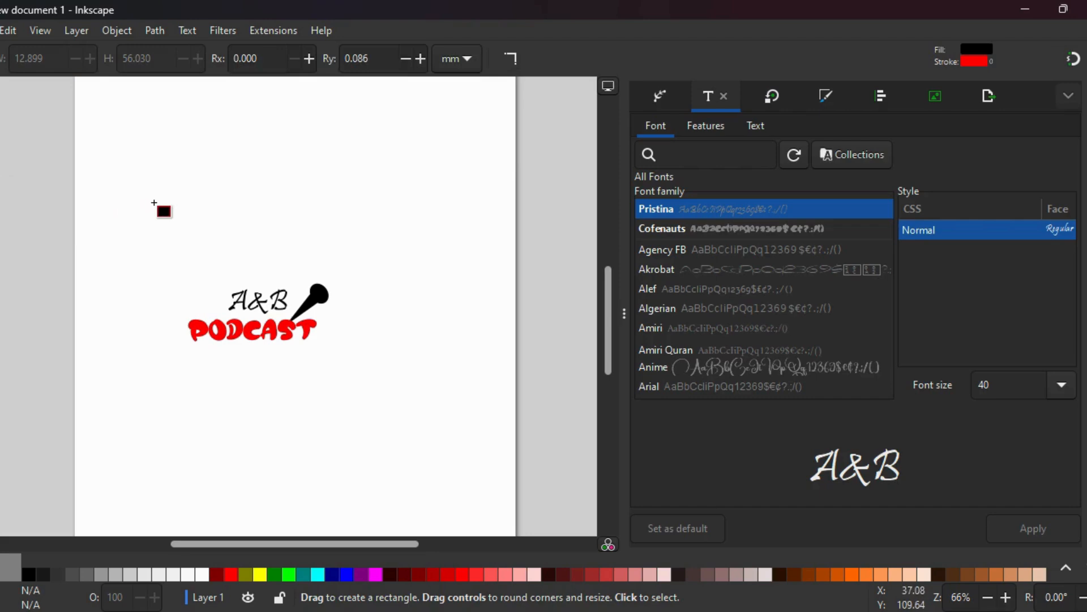
pyautogui.moveTo(157, 202); pyautogui.dragTo(393, 317)
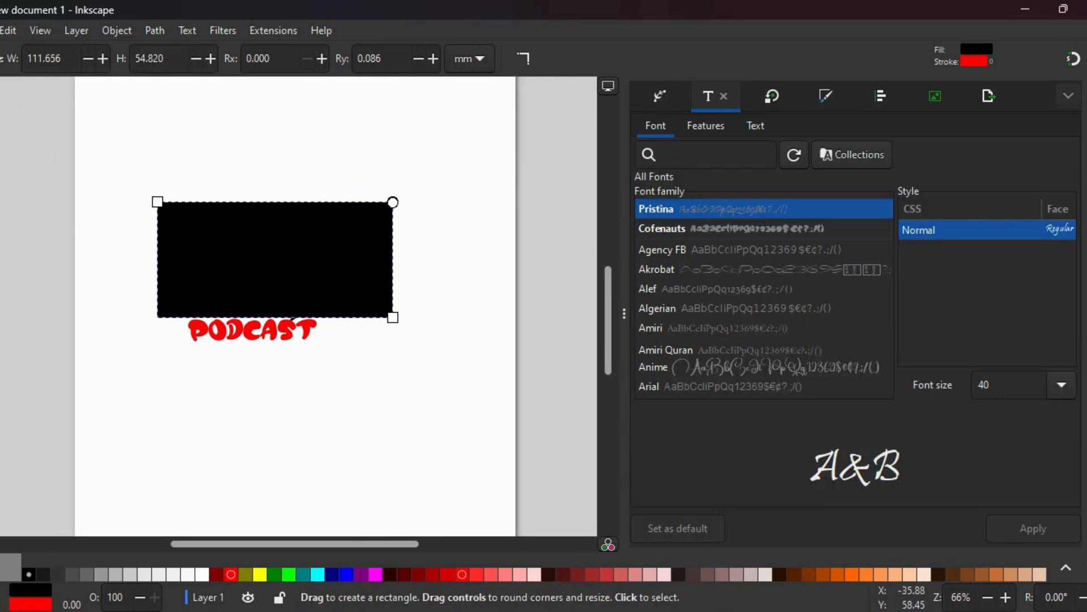
pyautogui.press('s')
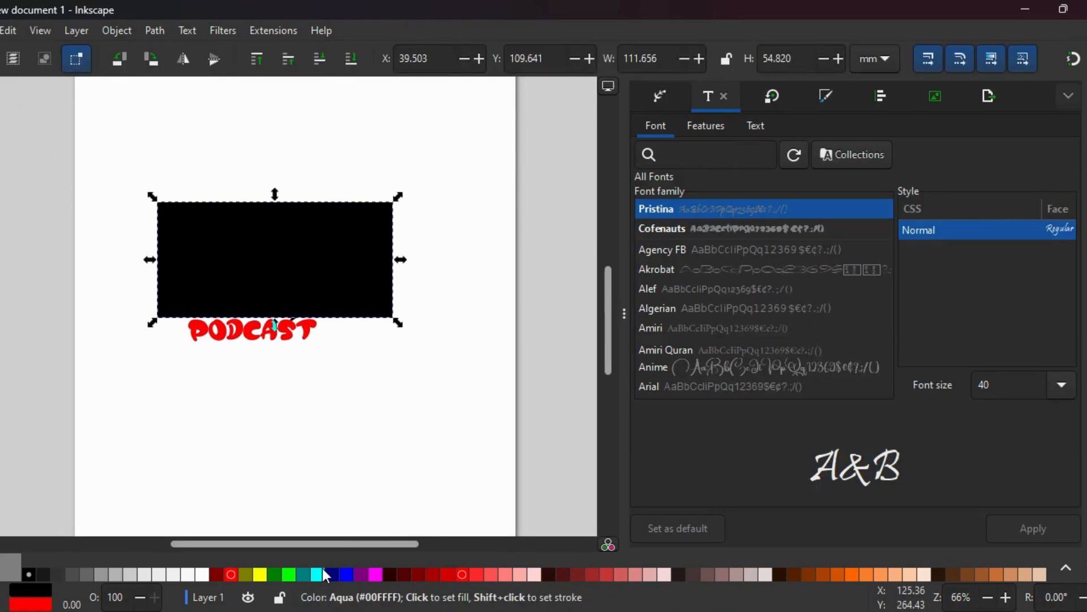
pyautogui.click(321, 568)
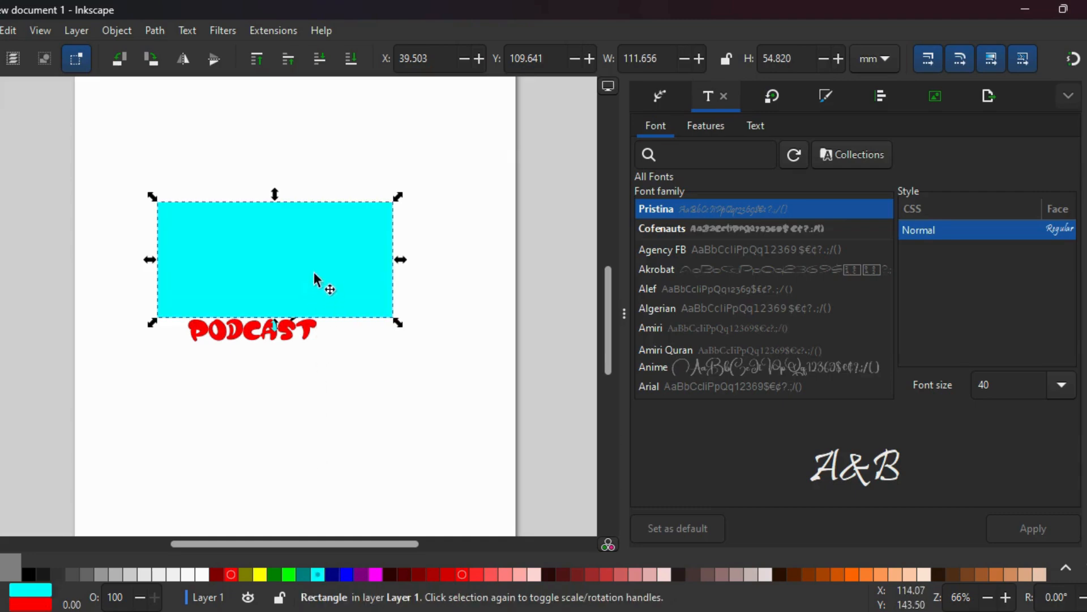
# Move the aqua rectangle over the whole logo and lower it to the bottom of the stack as a background
pyautogui.moveTo(315, 289); pyautogui.dragTo(315, 334)
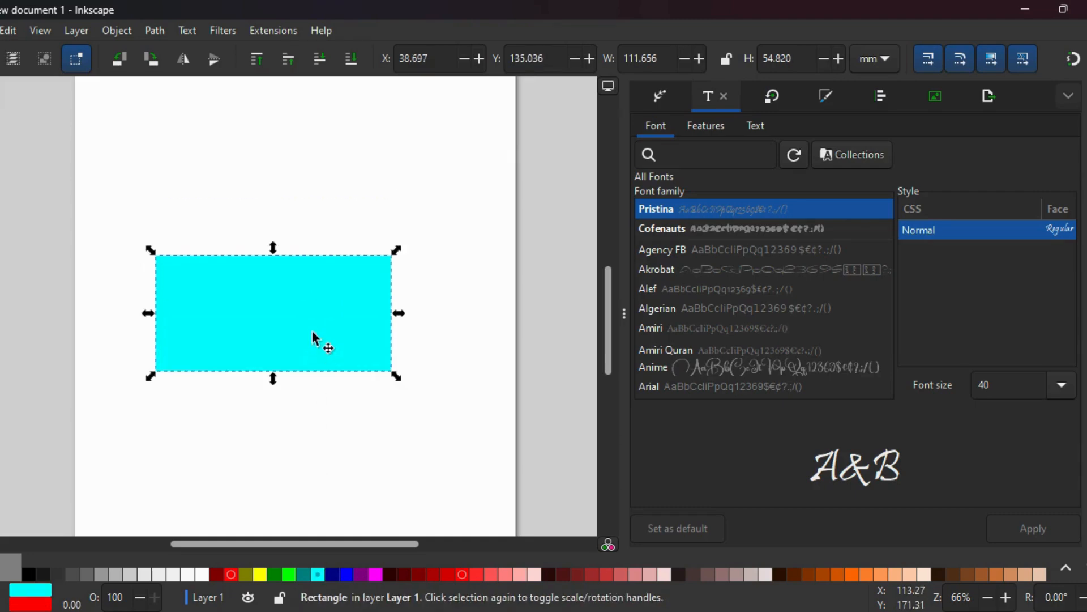
pyautogui.click(351, 59)
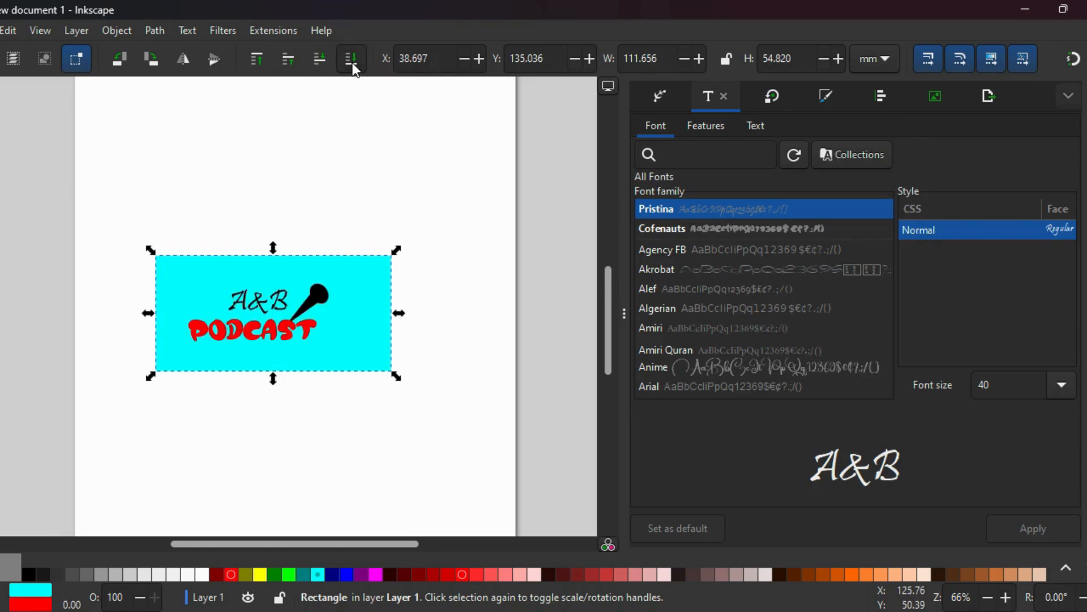
pyautogui.moveTo(357, 318); pyautogui.dragTo(343, 324)
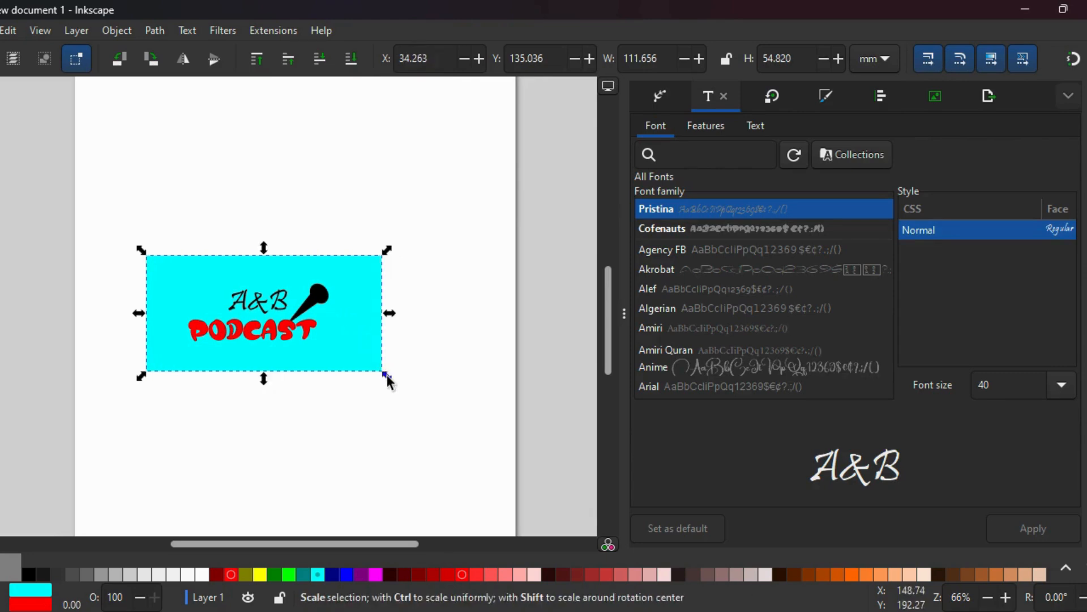
# Shrink the aqua background to about 92 by 43 mm and reposition it around the logo
pyautogui.moveTo(388, 376); pyautogui.dragTo(361, 358)
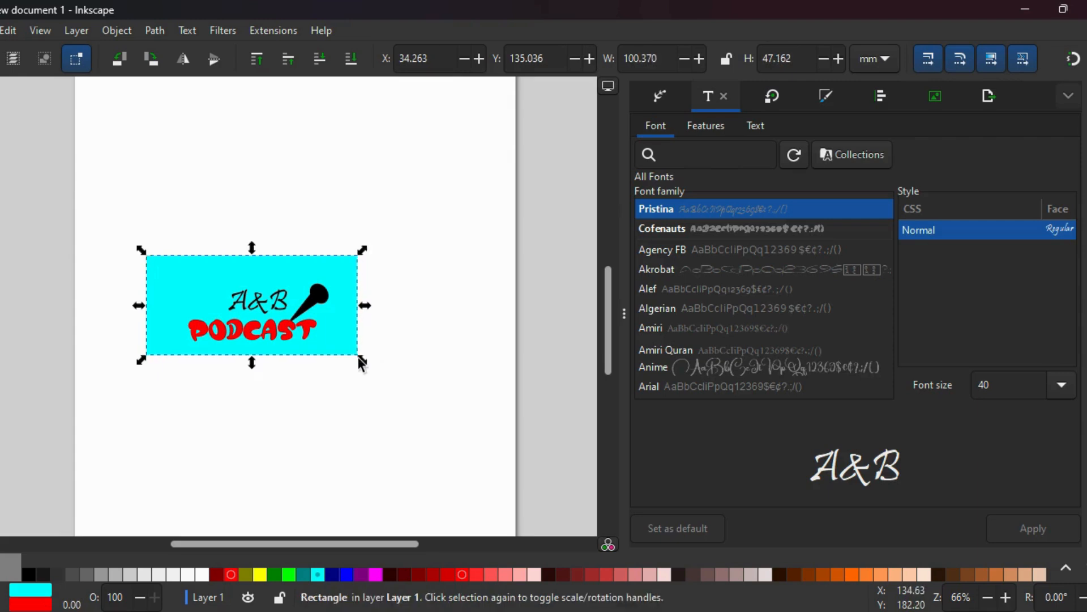
pyautogui.moveTo(141, 248); pyautogui.dragTo(154, 256)
pyautogui.moveTo(228, 277); pyautogui.dragTo(237, 283)
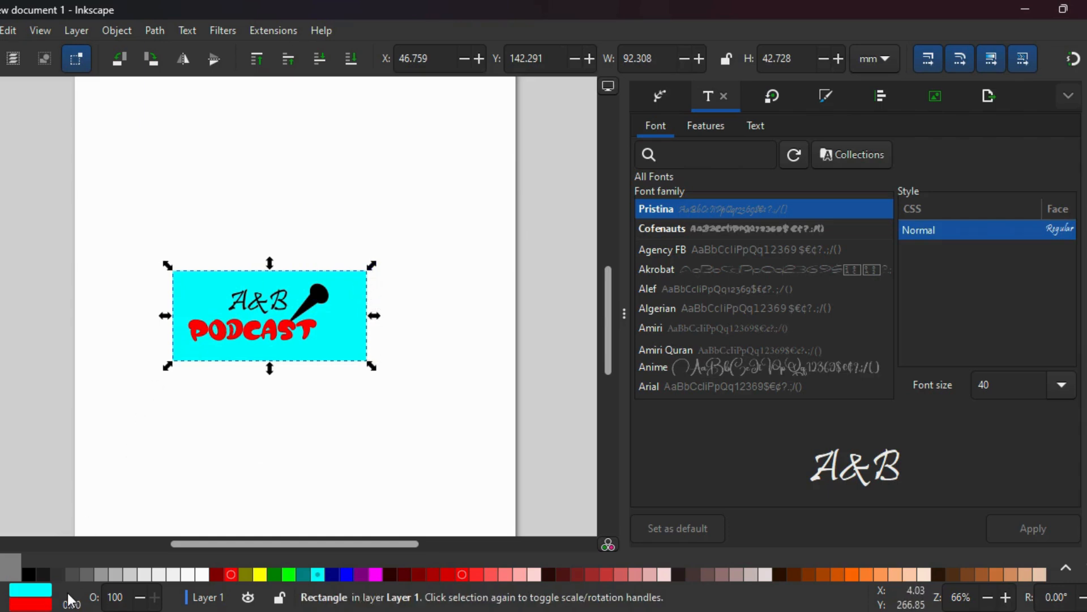
# Give the aqua background rectangle a black stroke 0.9 mm wide
pyautogui.rightClick(30, 574)
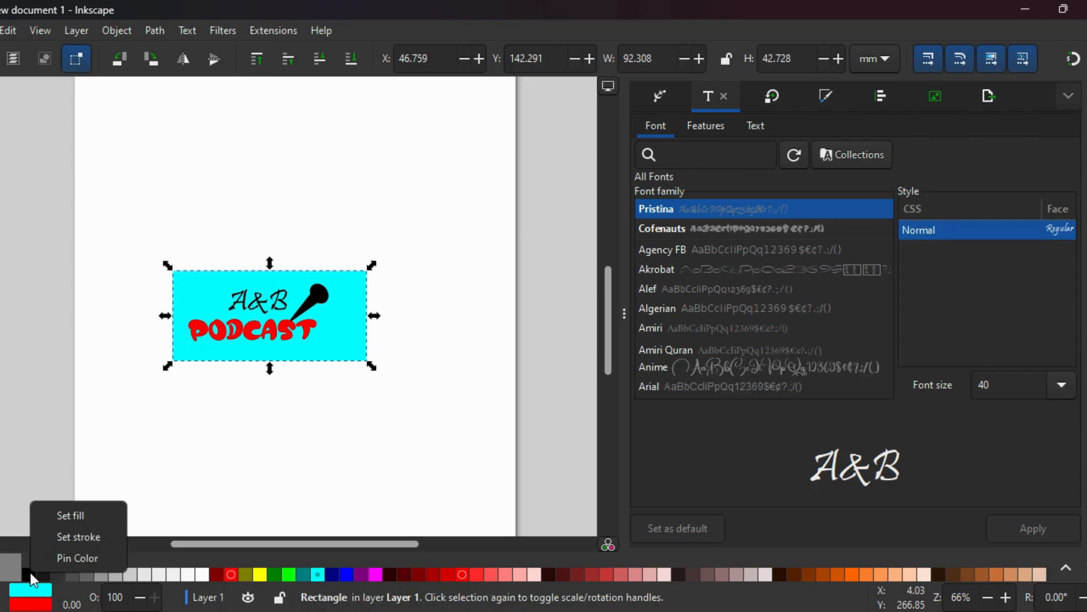
pyautogui.click(63, 537)
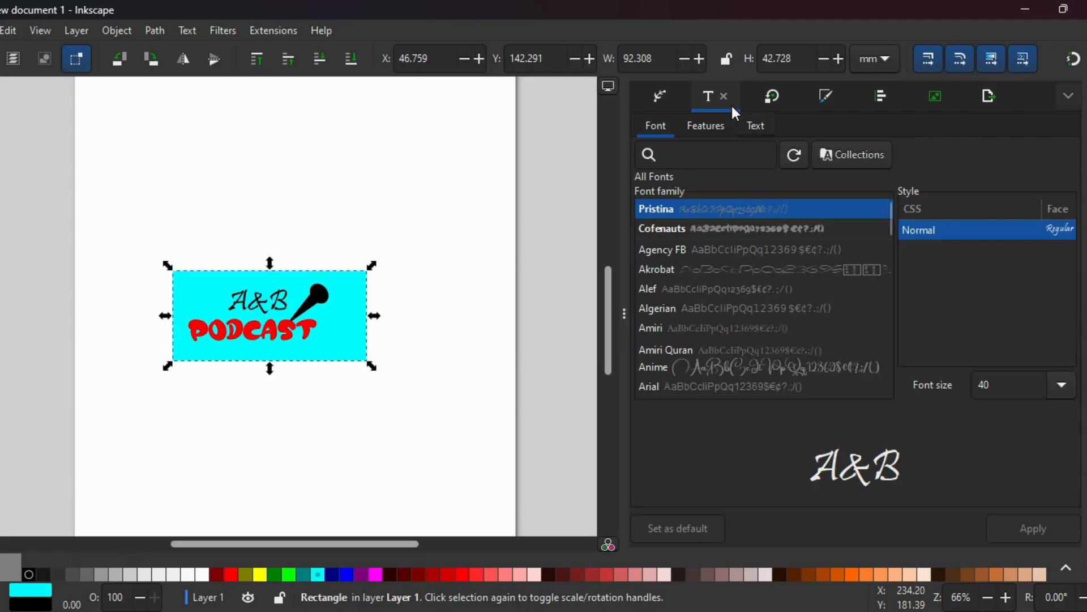
pyautogui.click(820, 100)
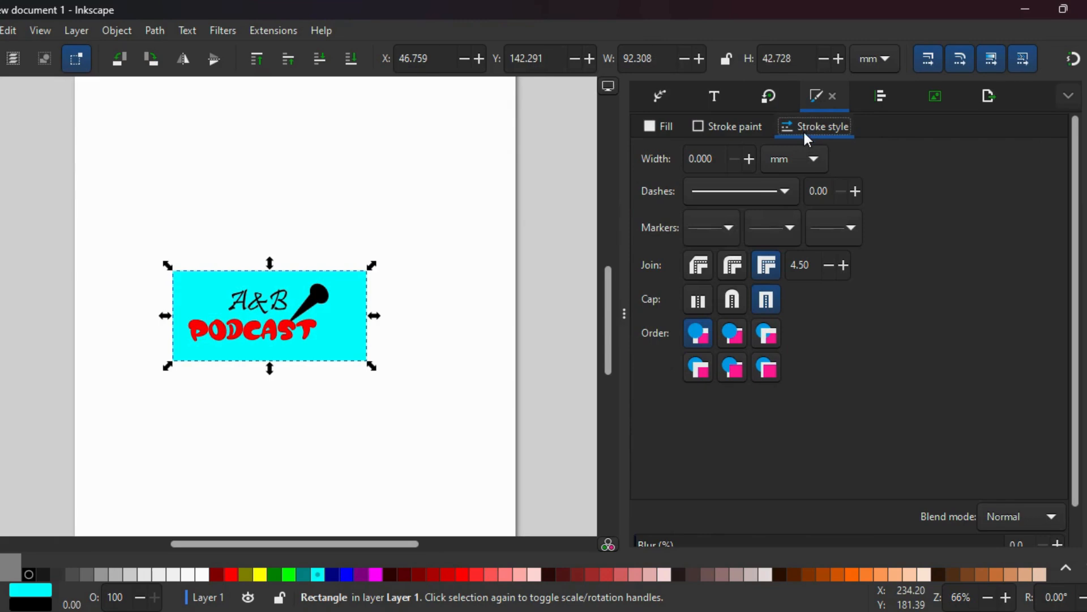
pyautogui.click(749, 162)
pyautogui.click(750, 162)
pyautogui.click(749, 162)
pyautogui.click(749, 162)
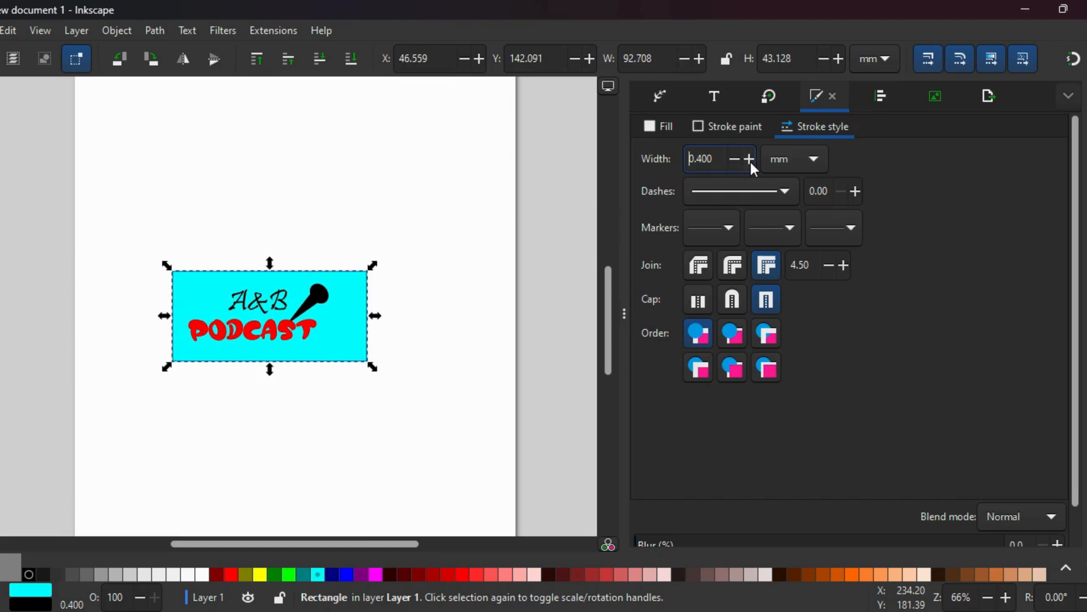
pyautogui.click(750, 162)
pyautogui.click(750, 162)
pyautogui.click(749, 162)
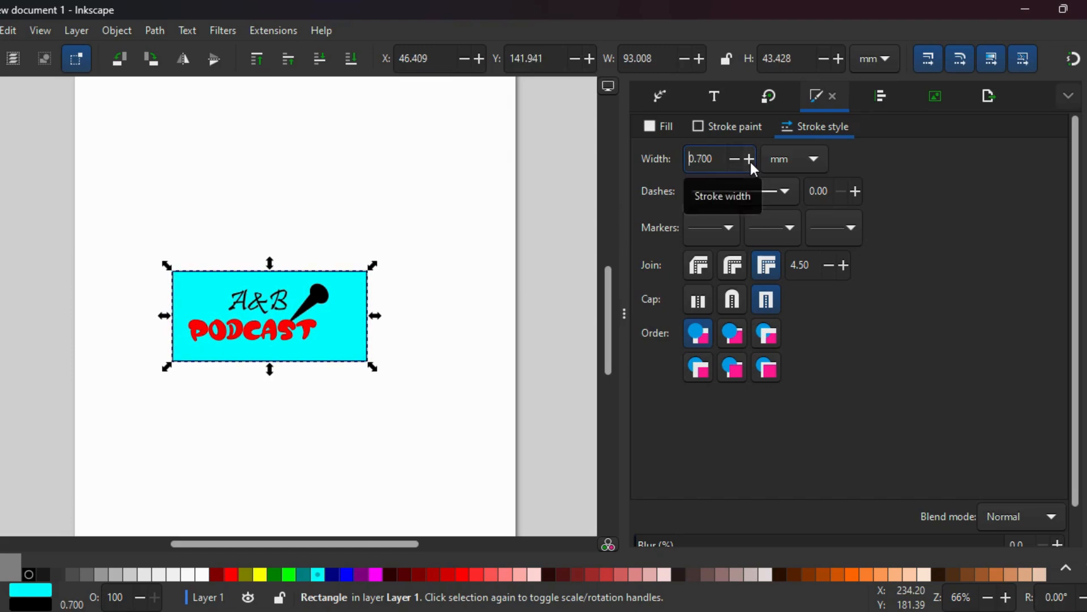
pyautogui.click(749, 161)
pyautogui.click(750, 162)
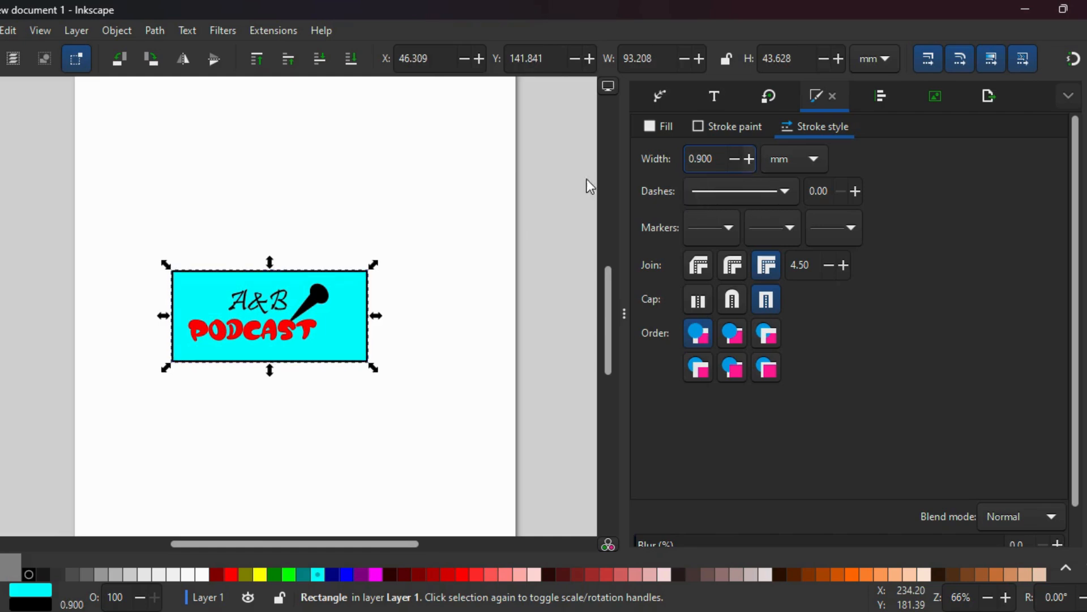
pyautogui.click(447, 189)
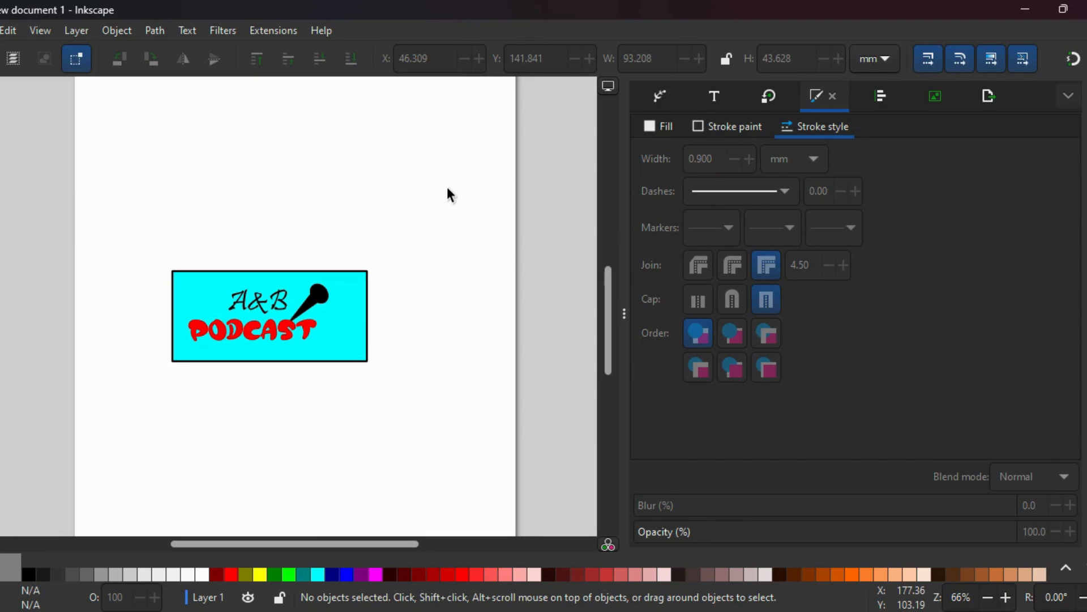
# Move the microphone about 8 mm left and 4 mm down, and shift the A&B text about 2 mm left and 2 mm down
pyautogui.click(323, 300)
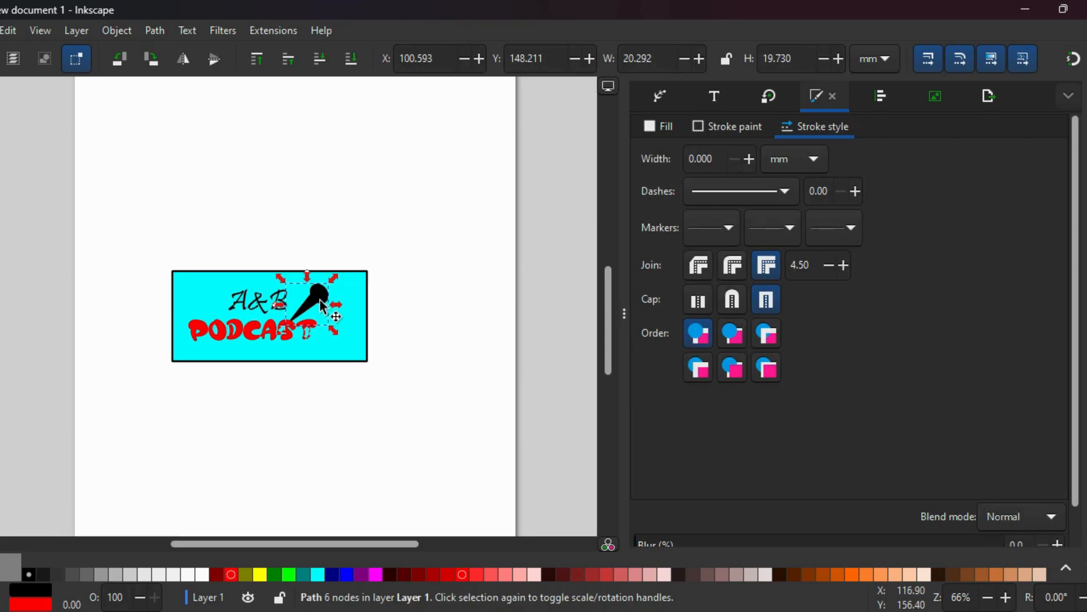
pyautogui.moveTo(324, 300); pyautogui.dragTo(307, 315)
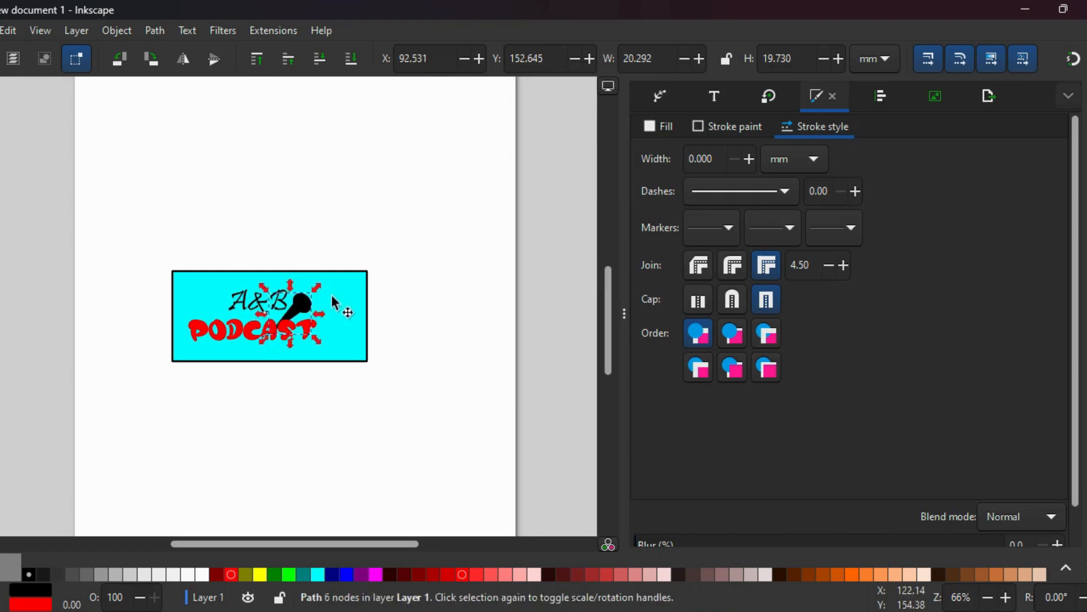
pyautogui.click(248, 309)
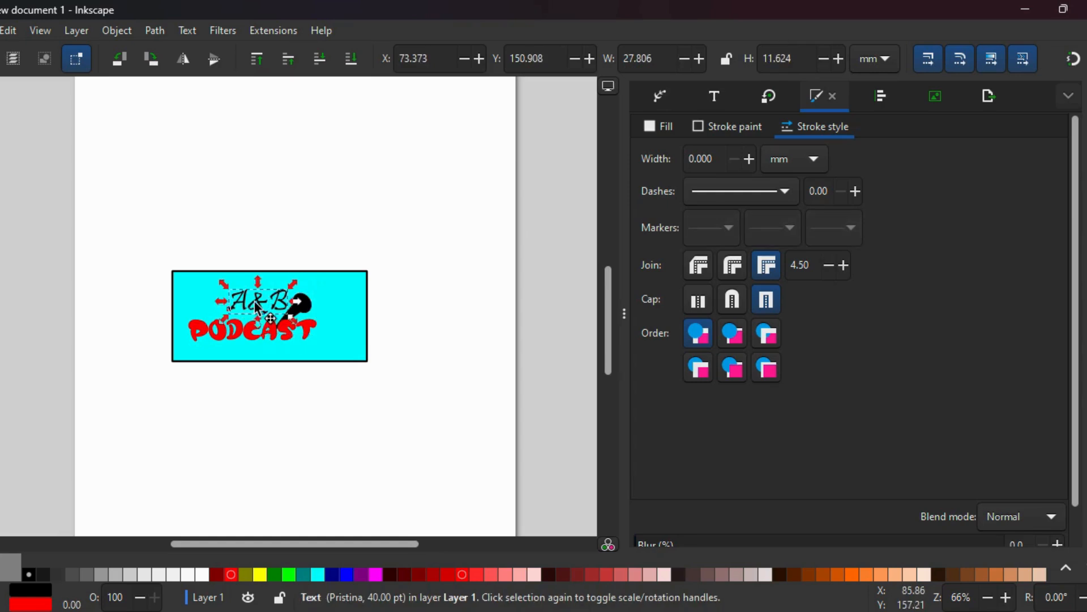
pyautogui.moveTo(255, 311); pyautogui.dragTo(252, 309)
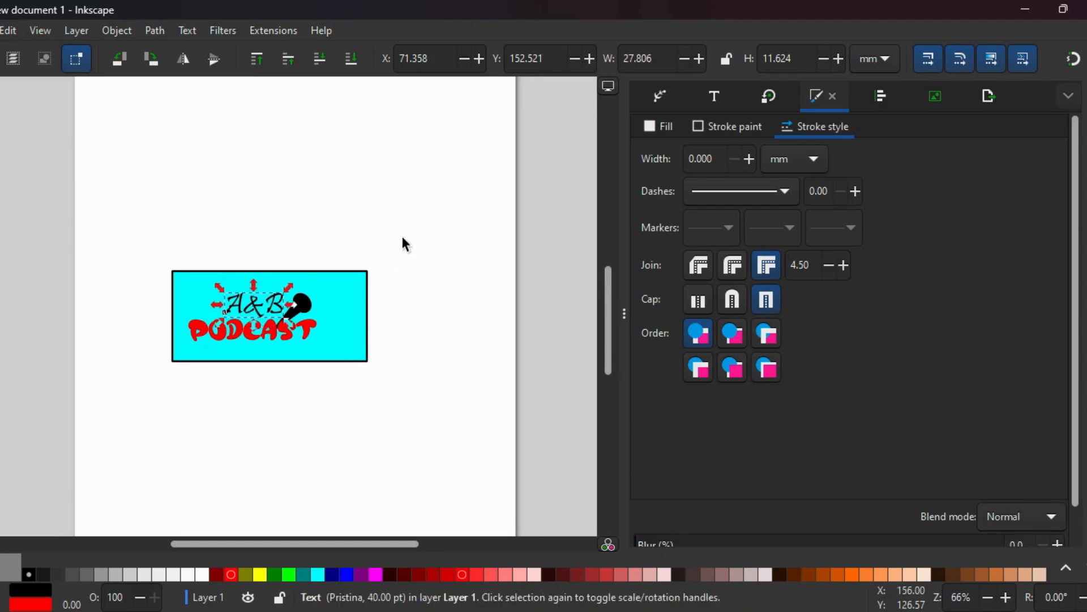
# Group the aqua rectangle, both texts and the microphone into a single object
pyautogui.press('Escape')
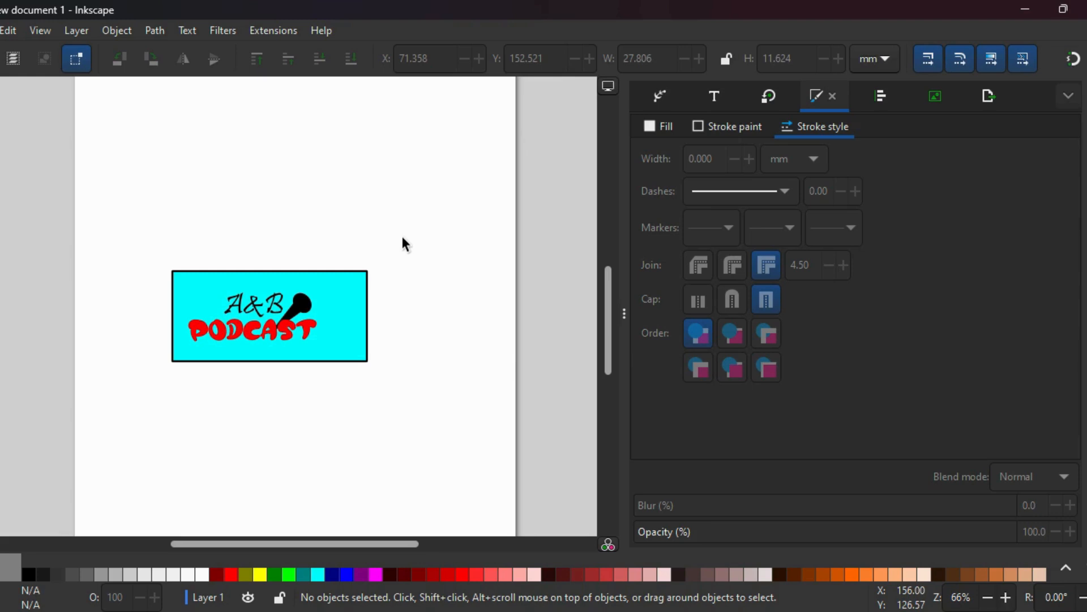
pyautogui.moveTo(119, 250); pyautogui.dragTo(425, 409)
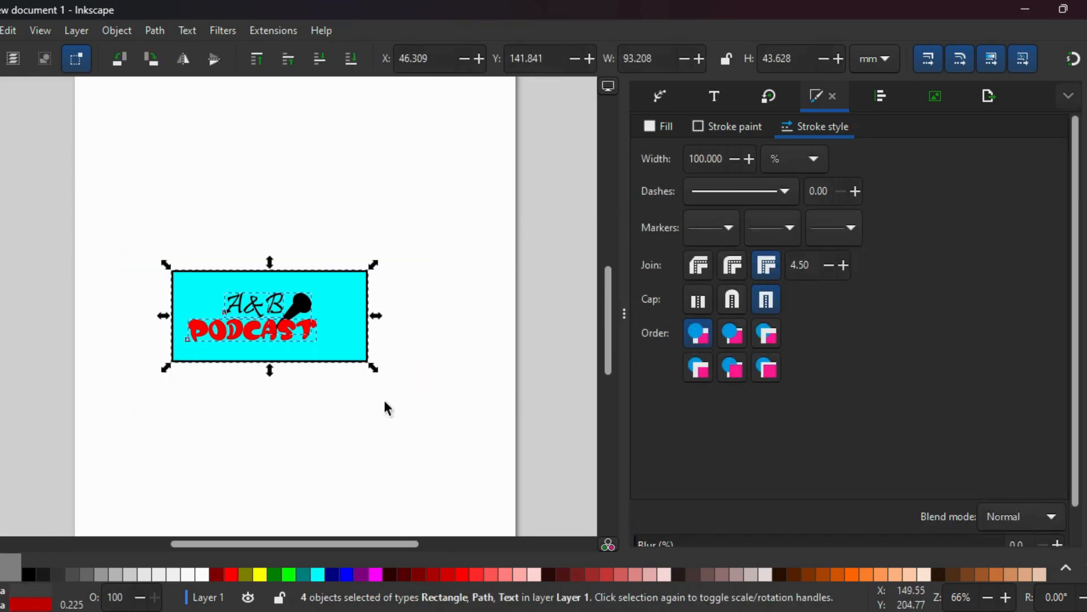
pyautogui.rightClick(277, 308)
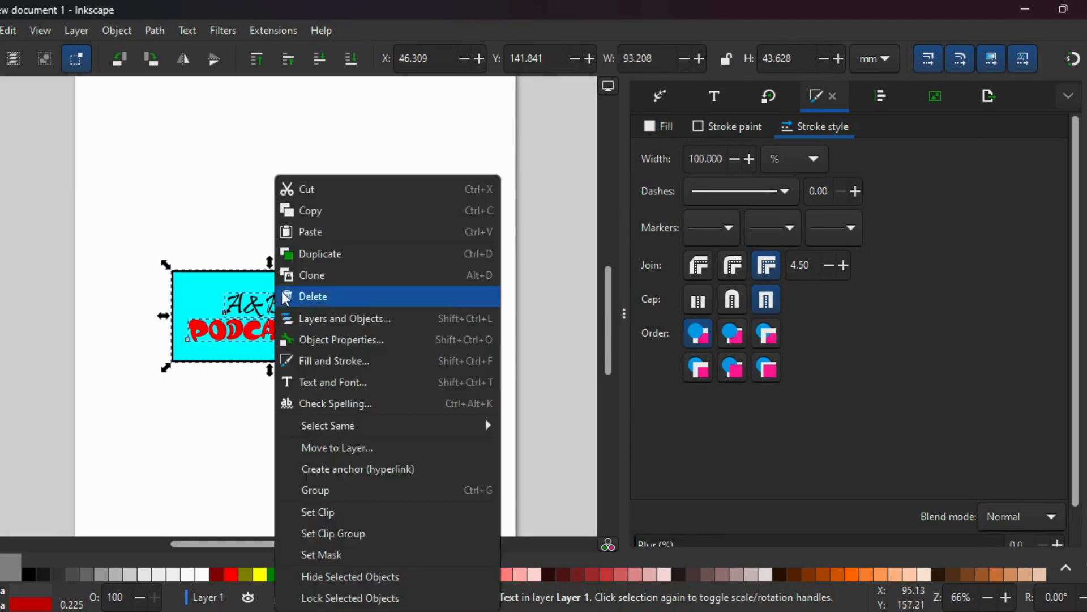
pyautogui.click(330, 488)
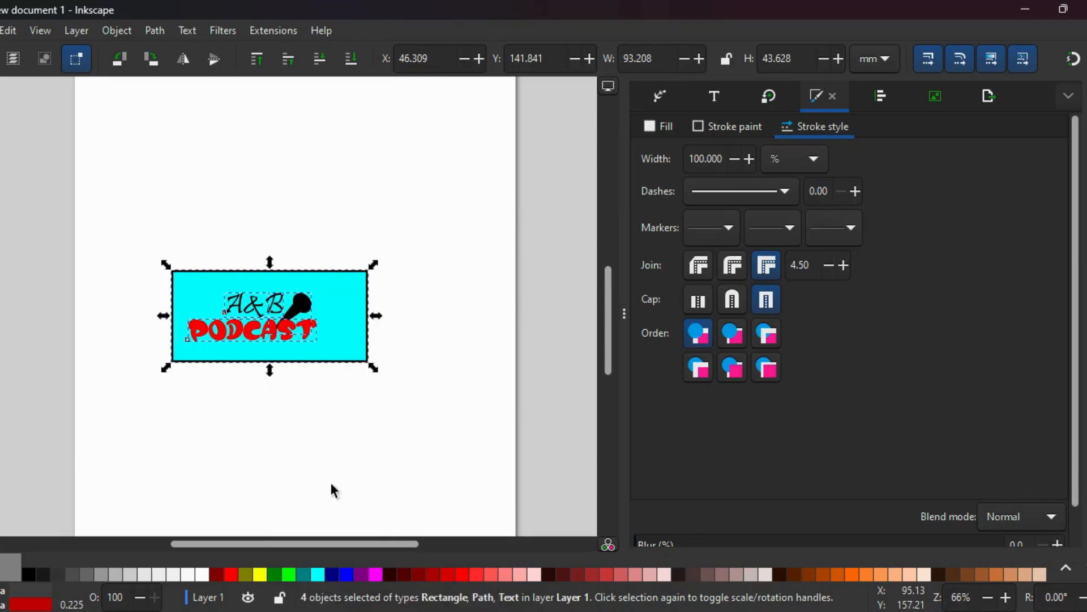
pyautogui.click(444, 298)
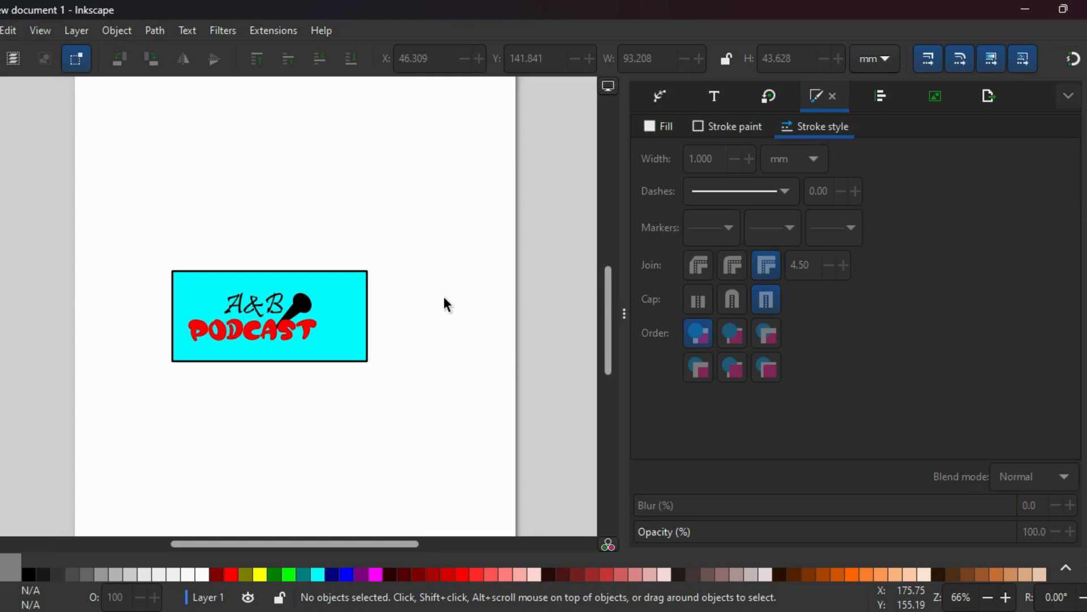
# Center the grouped logo horizontally and vertically relative to the page
pyautogui.click(347, 307)
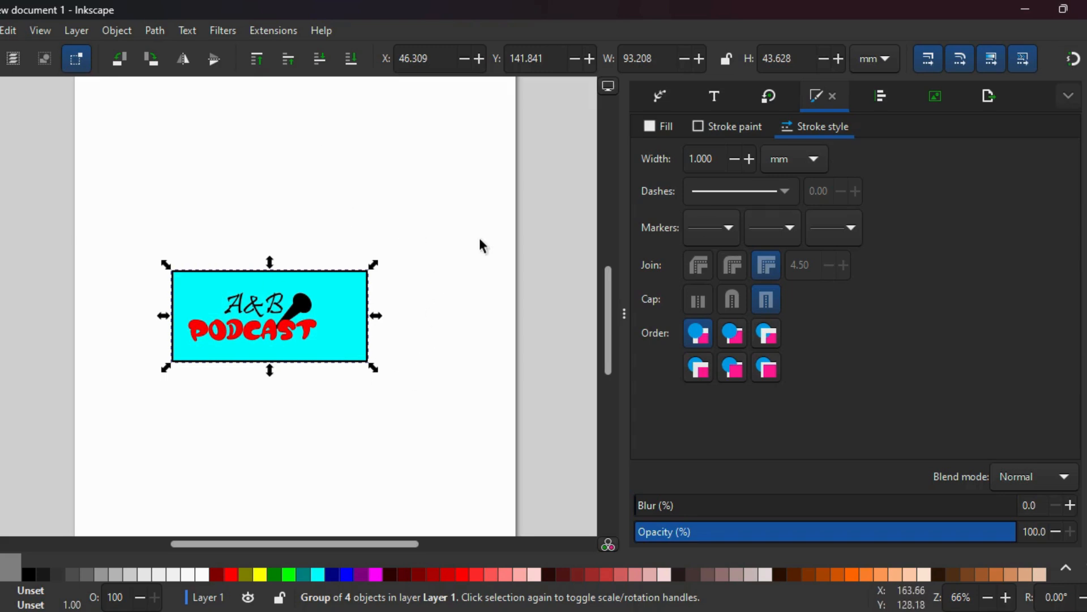
pyautogui.click(1070, 97)
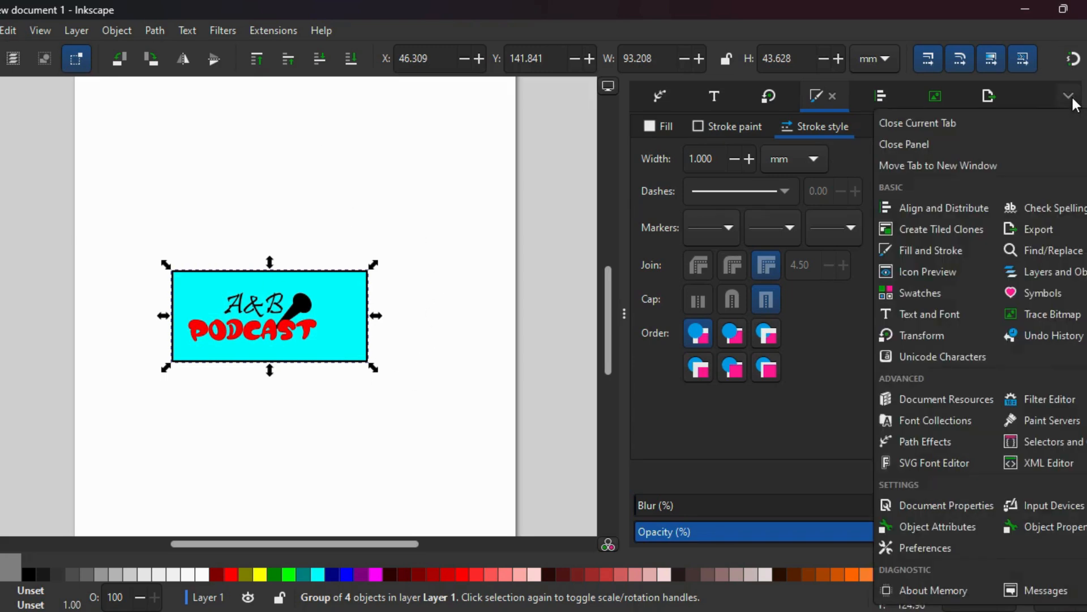
pyautogui.click(955, 210)
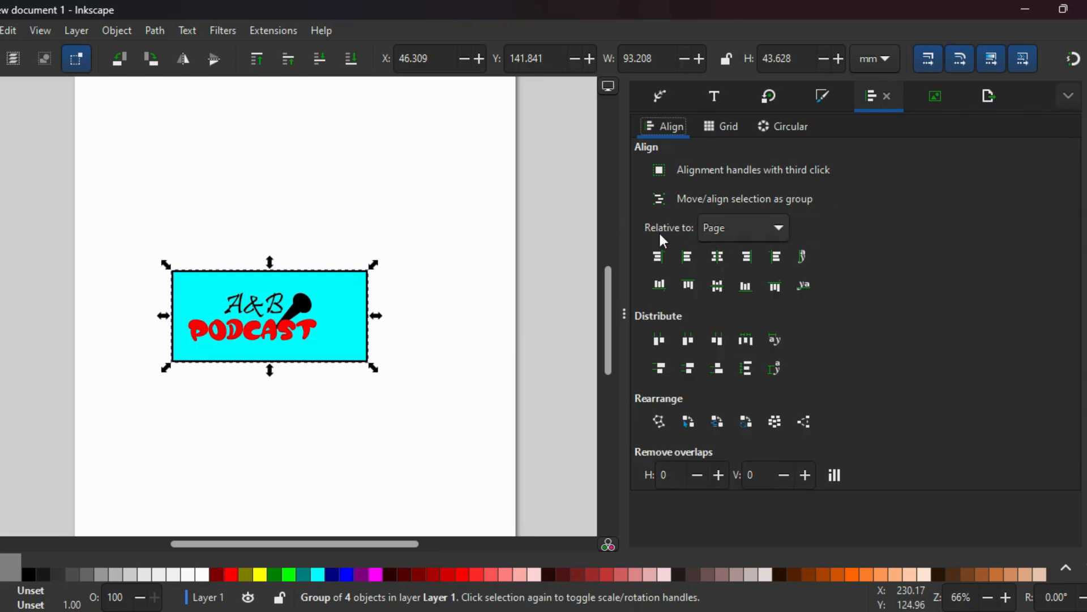
pyautogui.click(776, 229)
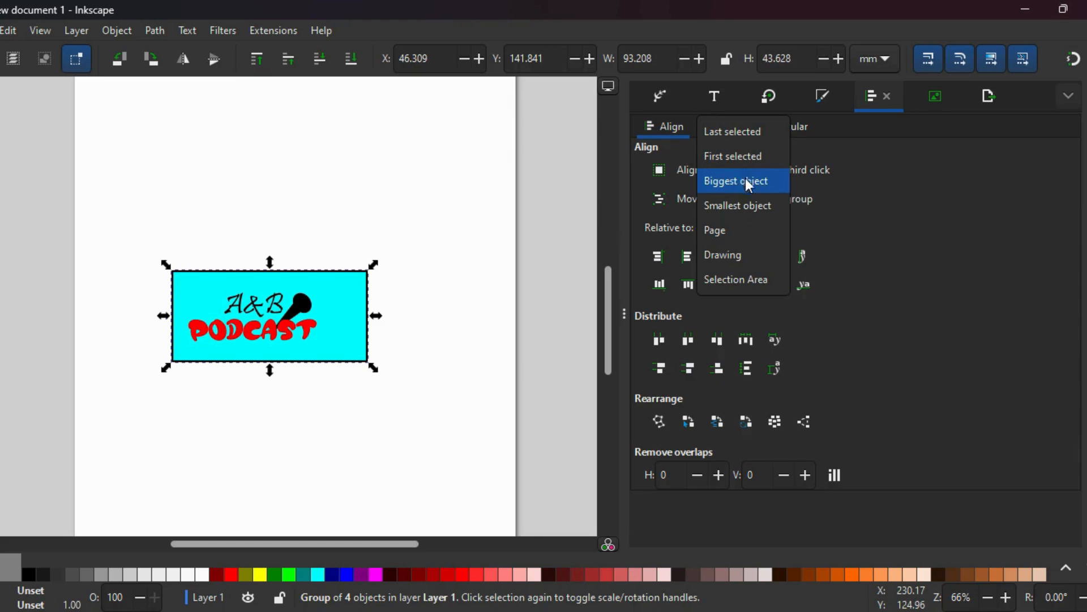
pyautogui.click(752, 232)
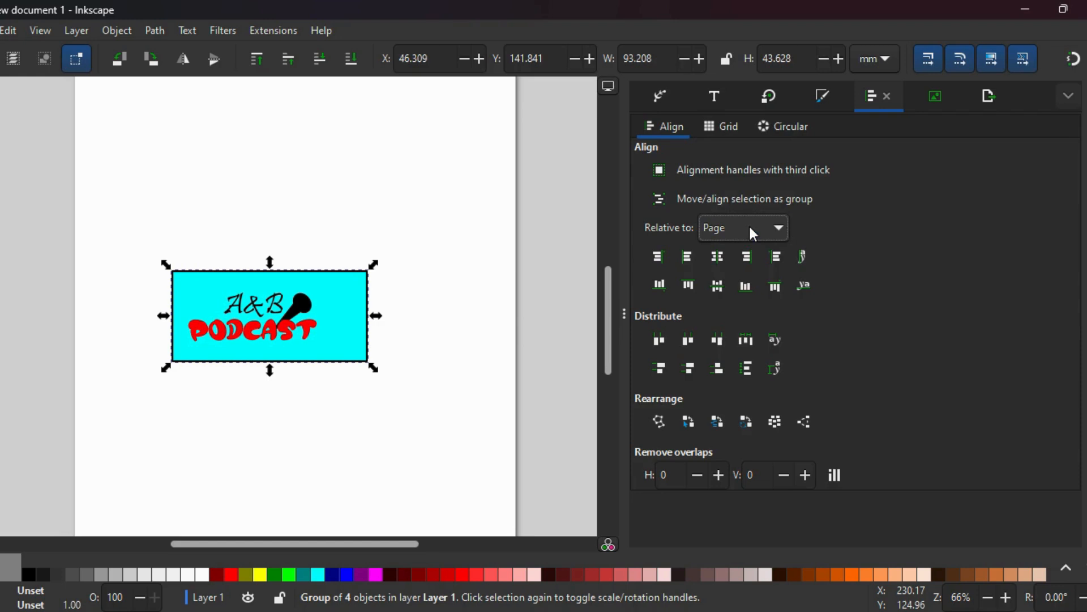
pyautogui.click(718, 256)
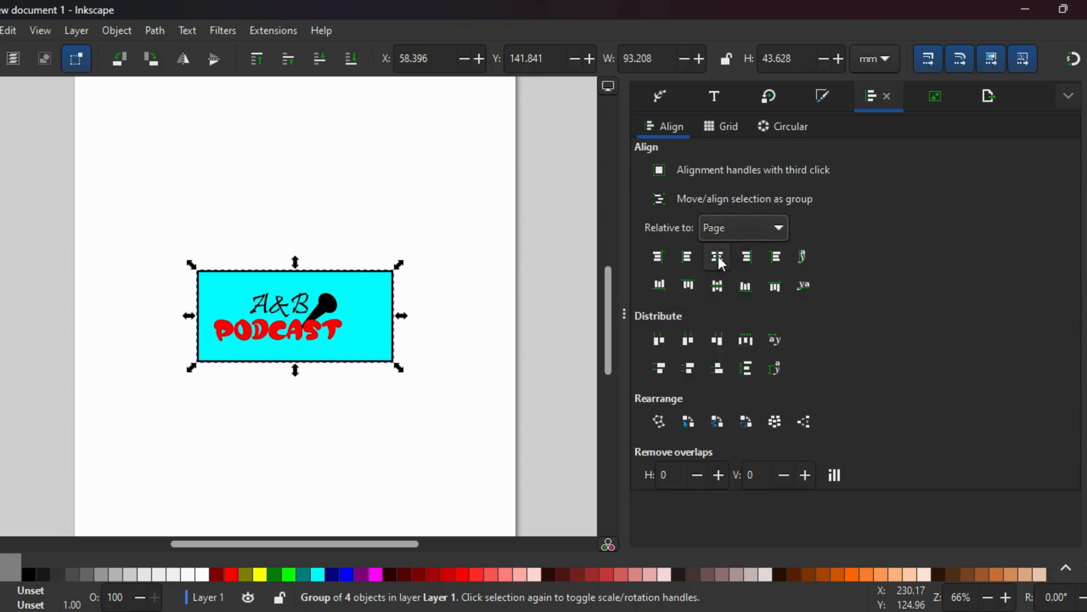
pyautogui.click(718, 285)
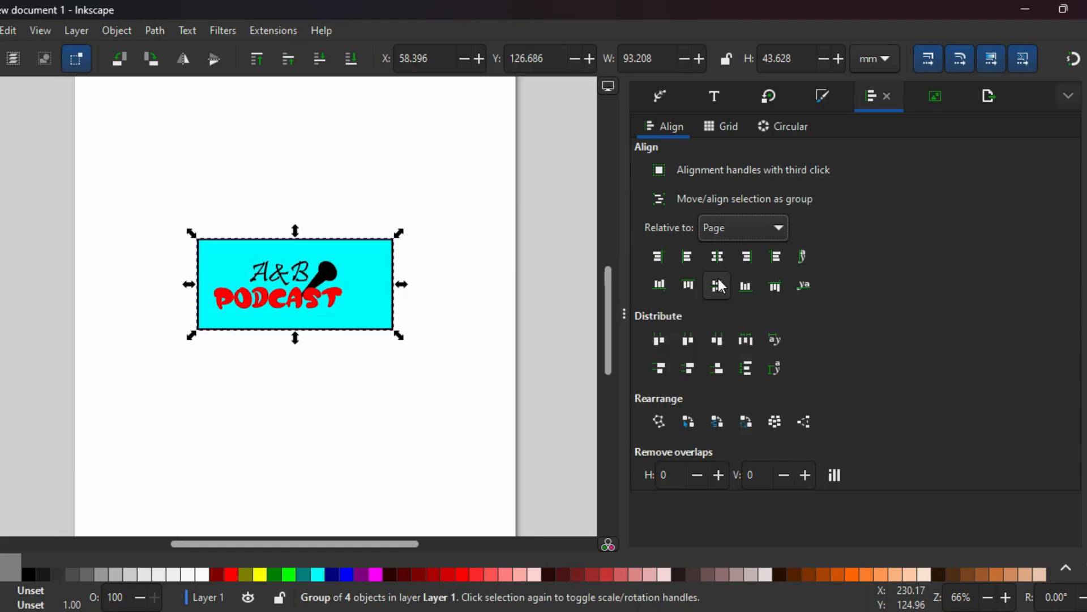
pyautogui.click(442, 163)
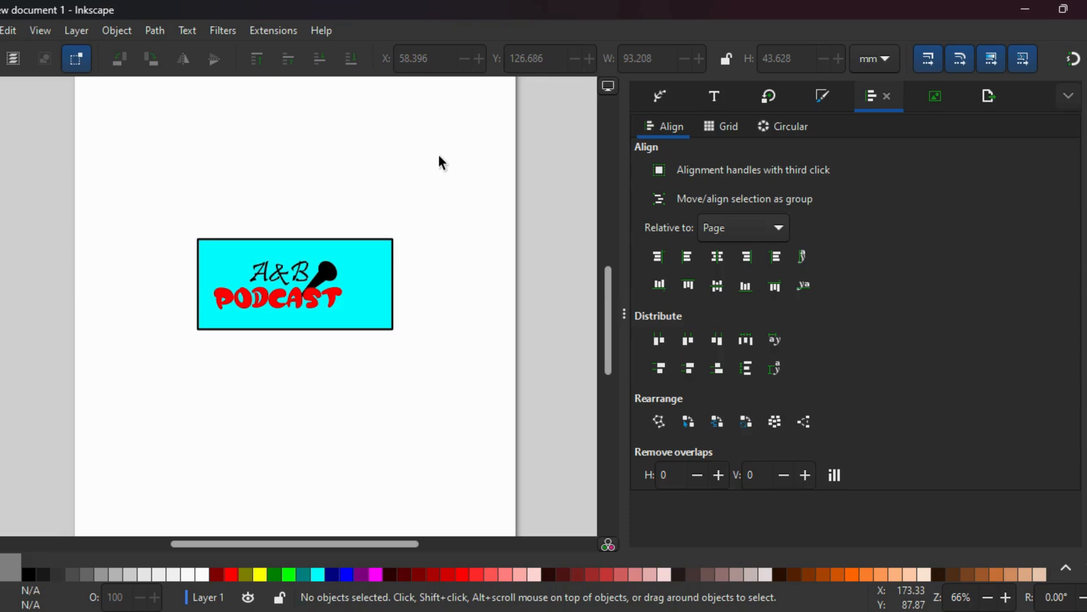
pyautogui.moveTo(611, 315)
pyautogui.mouseDown()
pyautogui.moveTo(613, 271)
pyautogui.moveTo(617, 345)
pyautogui.moveTo(607, 282)
pyautogui.moveTo(614, 317)
pyautogui.mouseUp()
# Set up saving a copy named PODCAST SAMPLE in Portable Document Format (*.pdf), browse to Libraries, and dismiss the save
pyautogui.hotkey('alt', 'f')
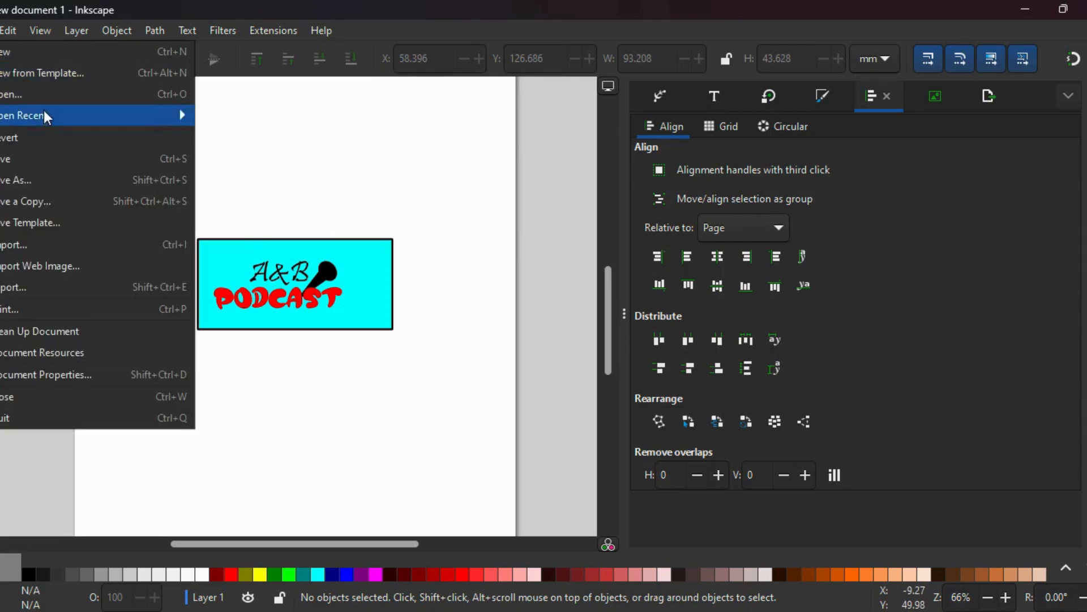
pyautogui.click(49, 185)
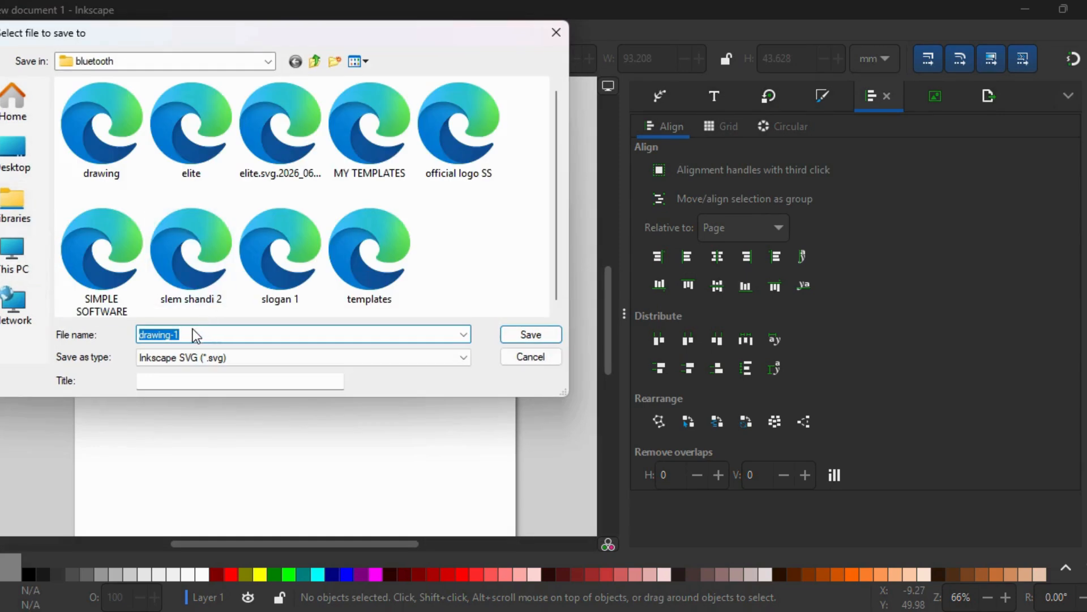
pyautogui.press('BackSpace')
pyautogui.write('PODCAST SAMPLE')
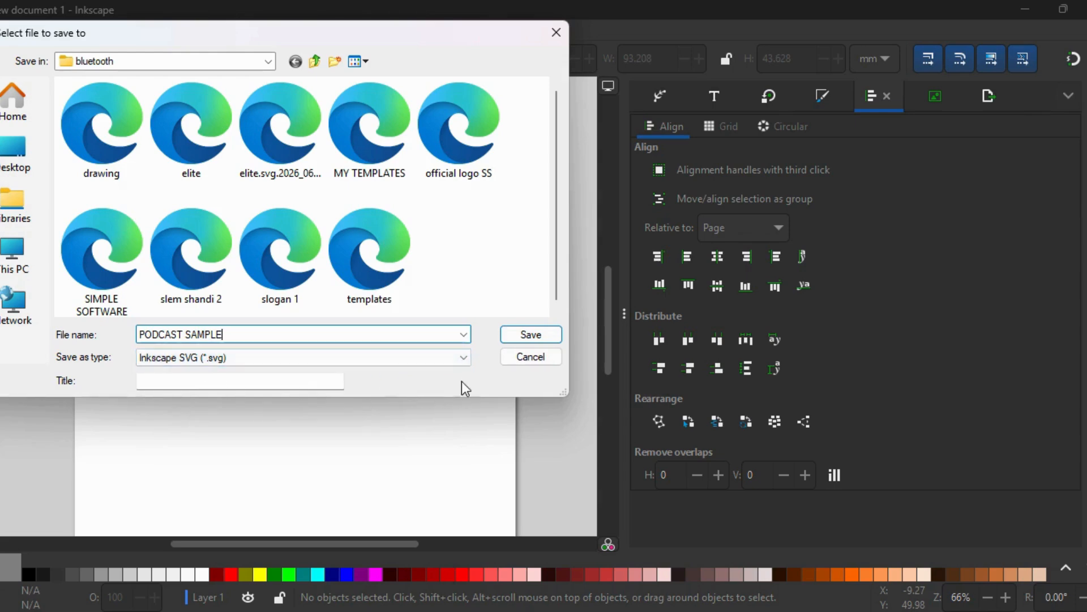
pyautogui.click(464, 358)
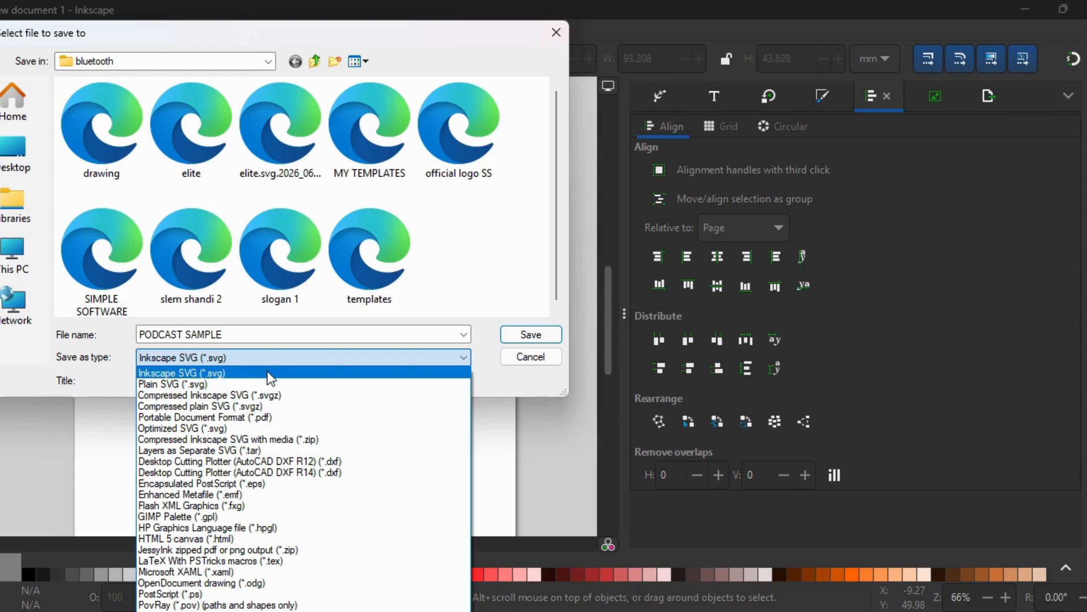
pyautogui.click(279, 420)
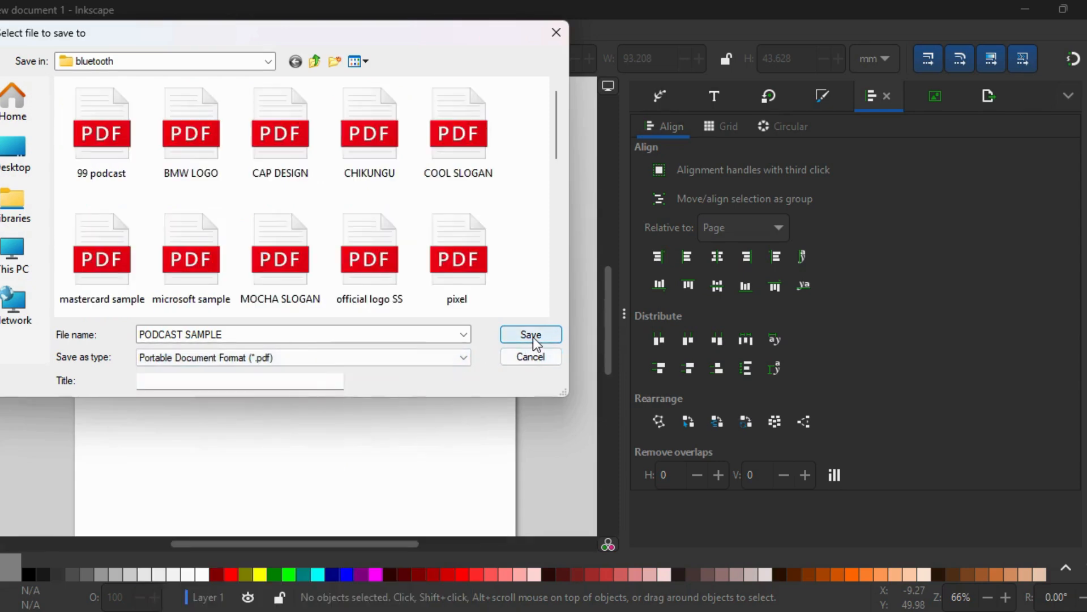
pyautogui.click(22, 218)
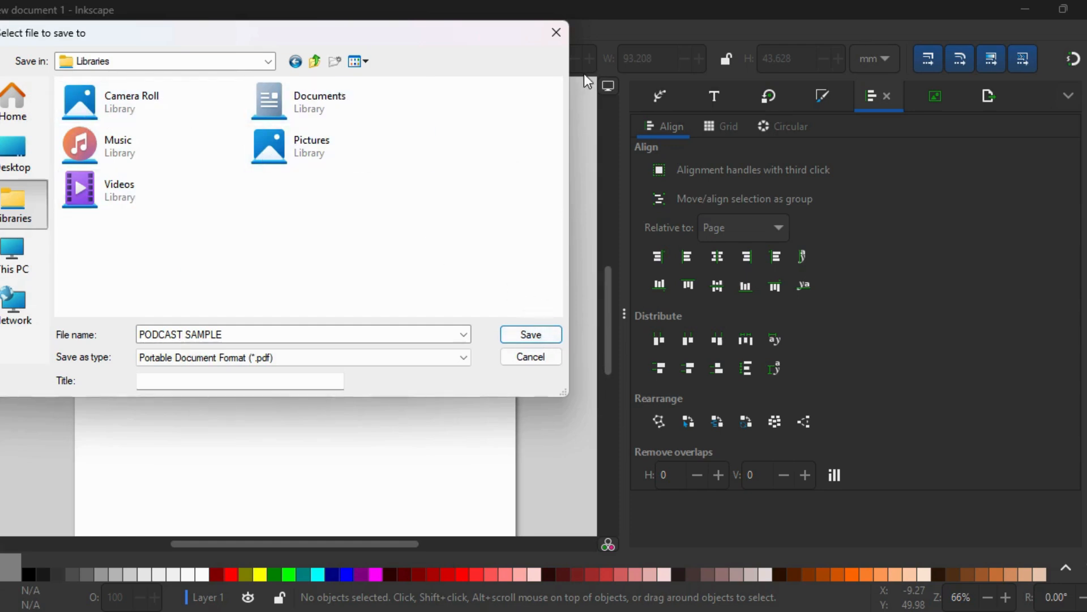
pyautogui.click(564, 26)
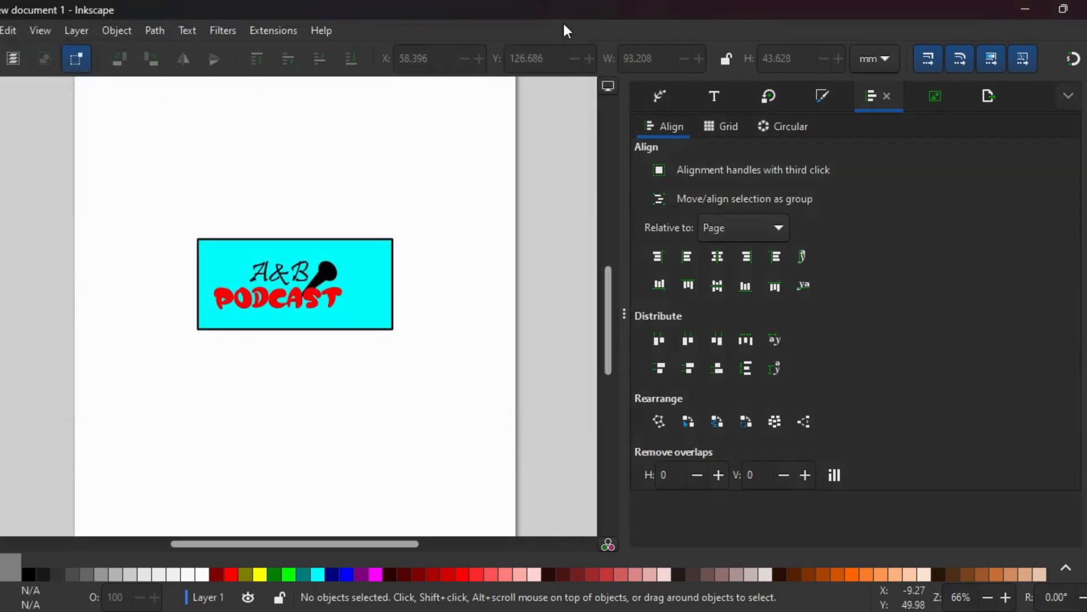